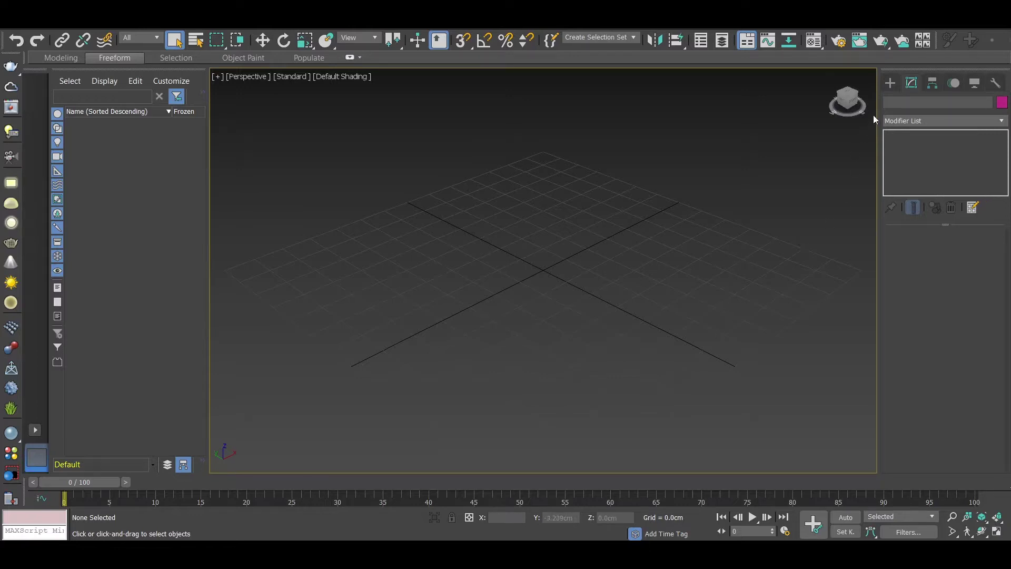
Create a standard-primitive box, Box001, on the Perspective viewport grid
{"action": "left_click", "coordinate": [889, 83]}
{"action": "left_click", "coordinate": [927, 158]}
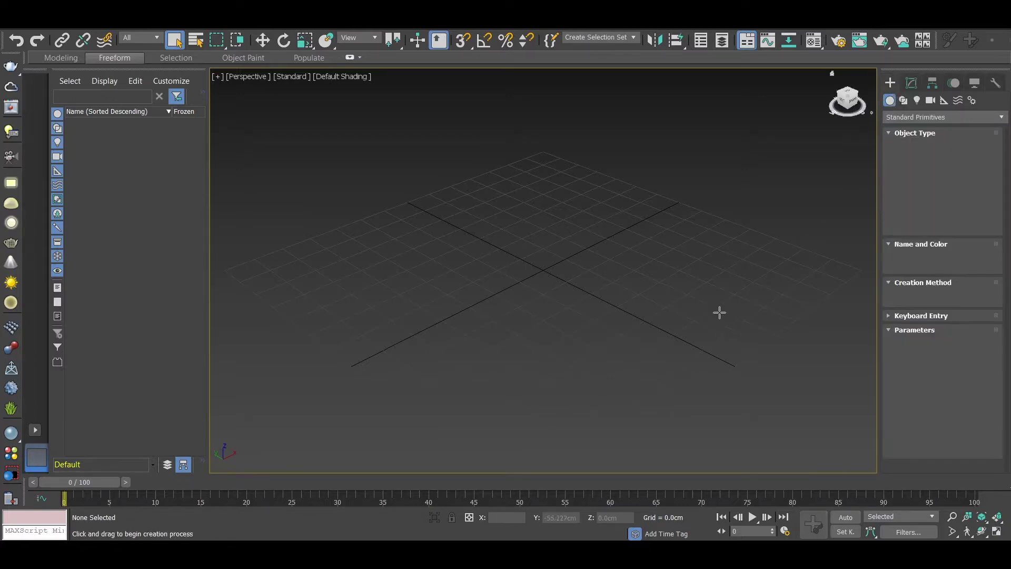
{"action": "mouse_move", "coordinate": [497, 240]}
{"action": "left_mouse_down"}
{"action": "mouse_move", "coordinate": [614, 315]}
{"action": "mouse_move", "coordinate": [560, 311]}
{"action": "left_mouse_up"}
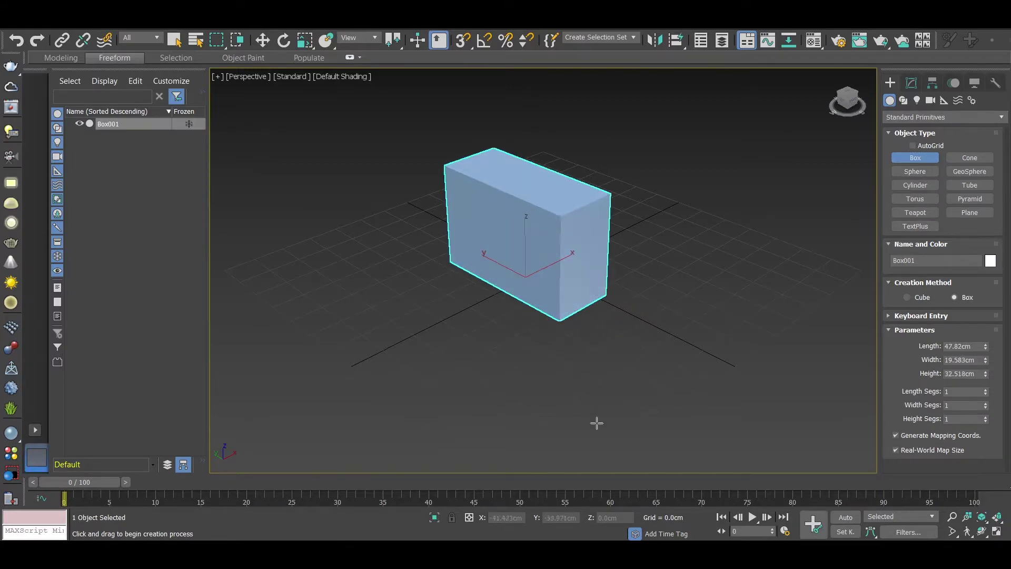
Move Box001 to the world origin with X 0 and Y 0
{"action": "key", "text": "w"}
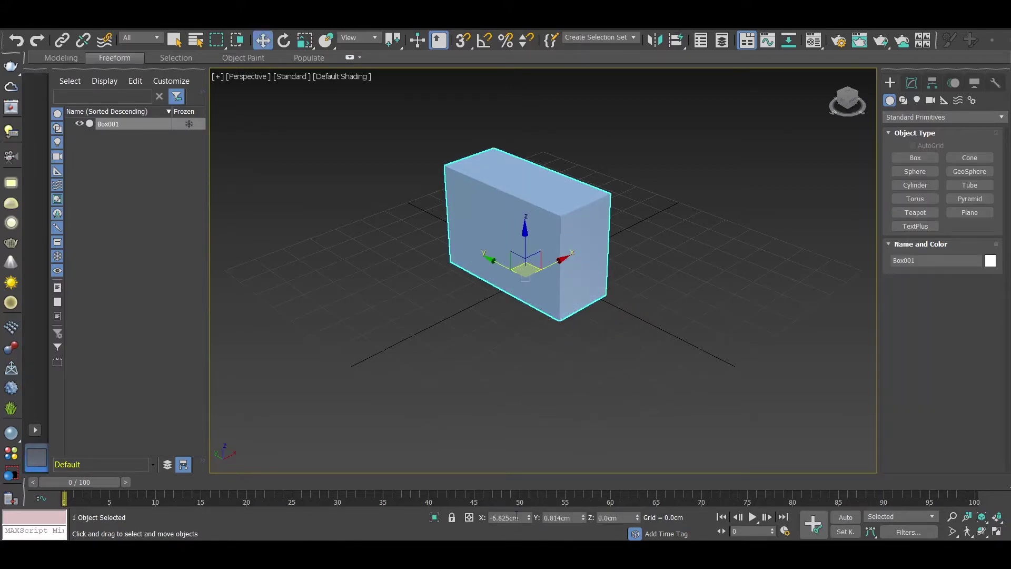
{"action": "double_click", "coordinate": [516, 517]}
{"action": "type", "text": "0"}
{"action": "key", "text": "Return"}
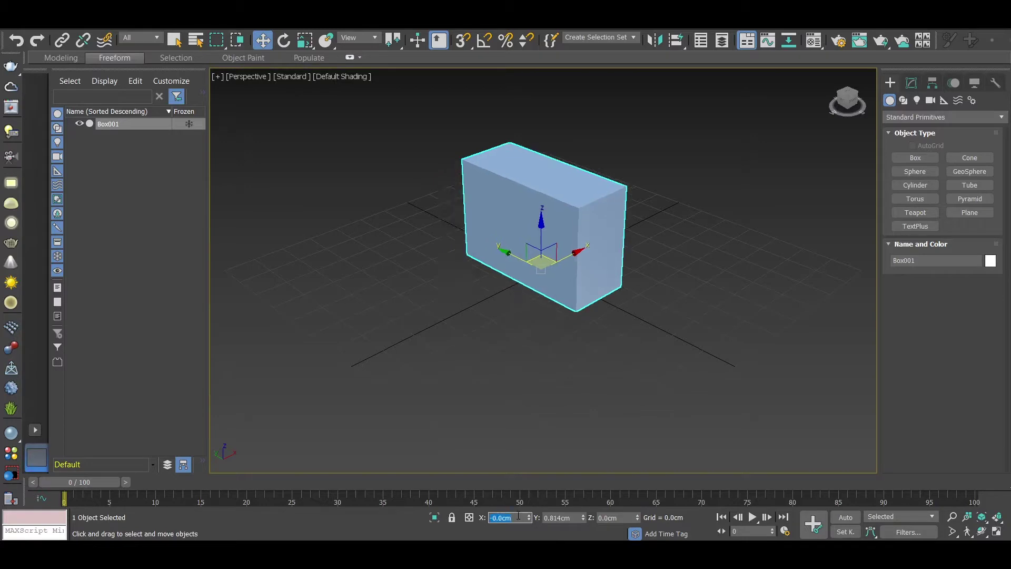
{"action": "left_click", "coordinate": [568, 521]}
{"action": "type", "text": "0"}
{"action": "key", "text": "Return"}
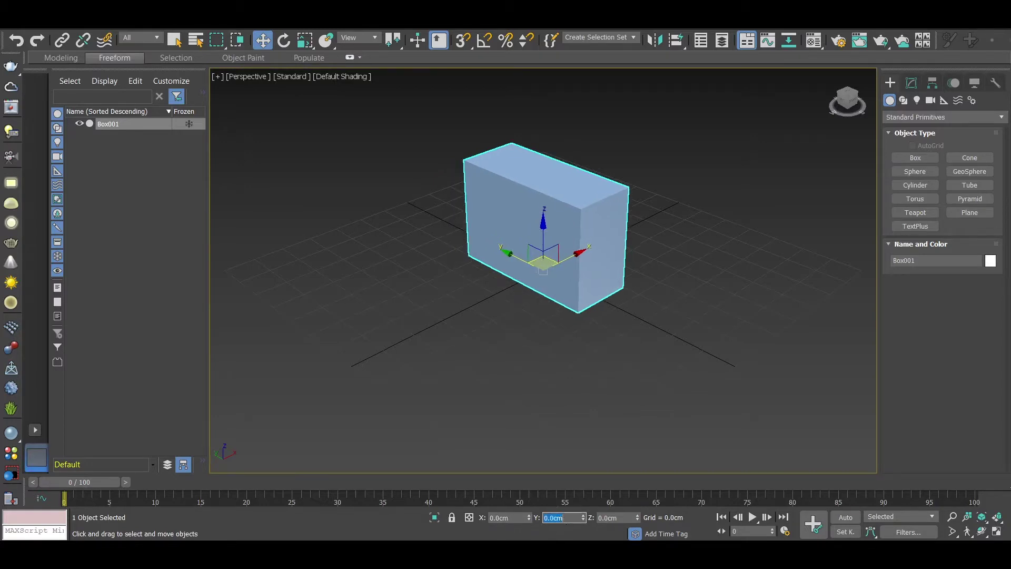
{"action": "middle_click_drag", "start_coordinate": [575, 425], "coordinate": [515, 343]}
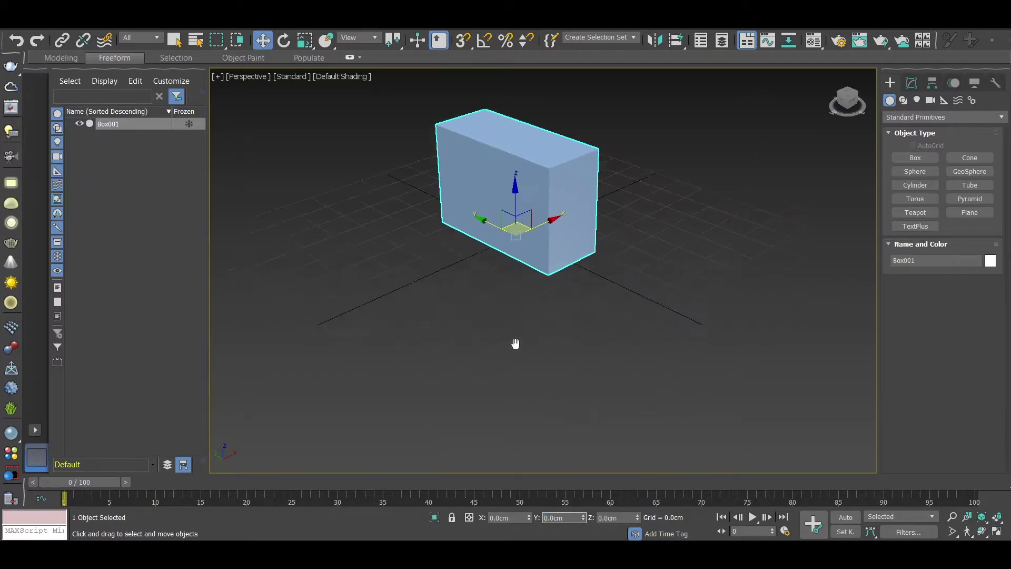
Set Box001 to Length 1.5' (45.72cm), Width 2.5' (76.2cm) and Height 6' (182.88cm)
{"action": "left_click", "coordinate": [911, 82]}
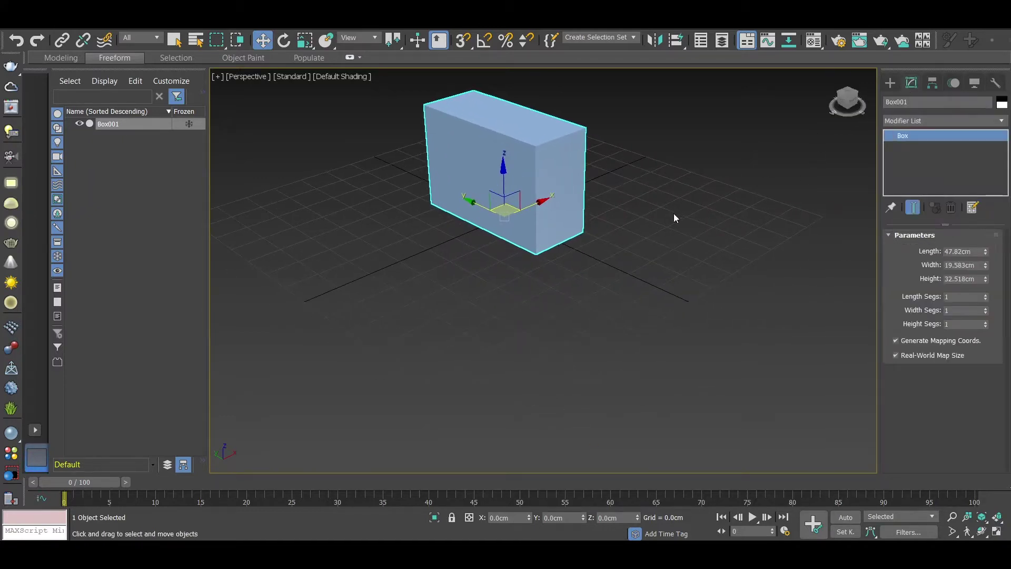
{"action": "middle_click_drag", "start_coordinate": [674, 213], "coordinate": [988, 263], "text": "alt"}
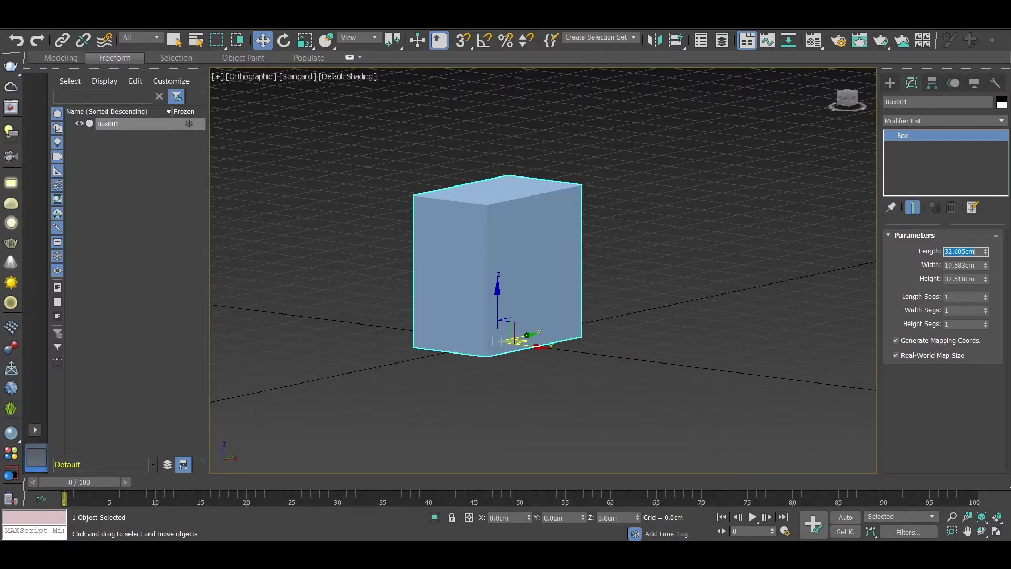
{"action": "type", "text": "1.5'"}
{"action": "key", "text": "Return"}
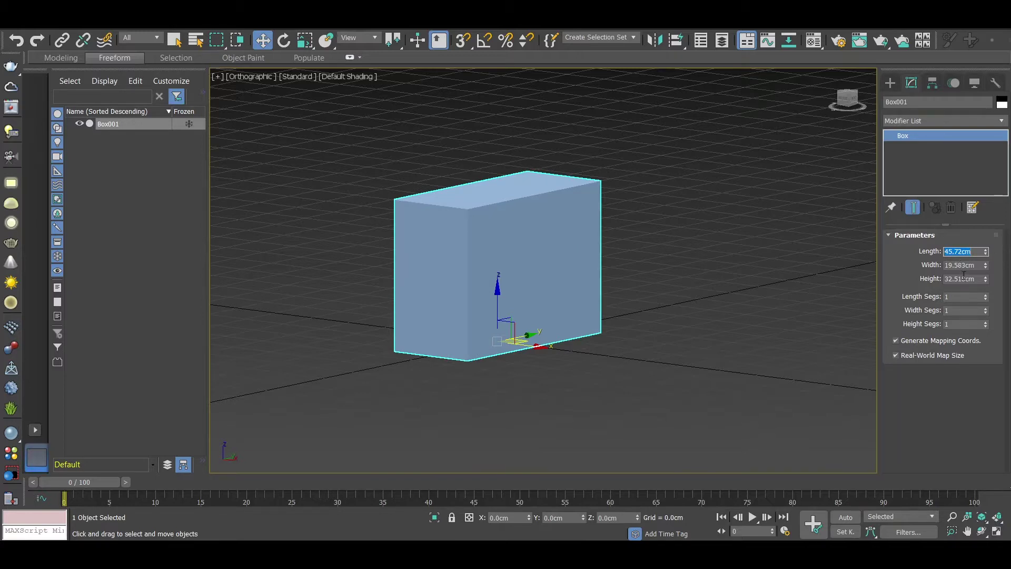
{"action": "left_click", "coordinate": [964, 278]}
{"action": "left_click", "coordinate": [966, 267]}
{"action": "type", "text": "2.5'"}
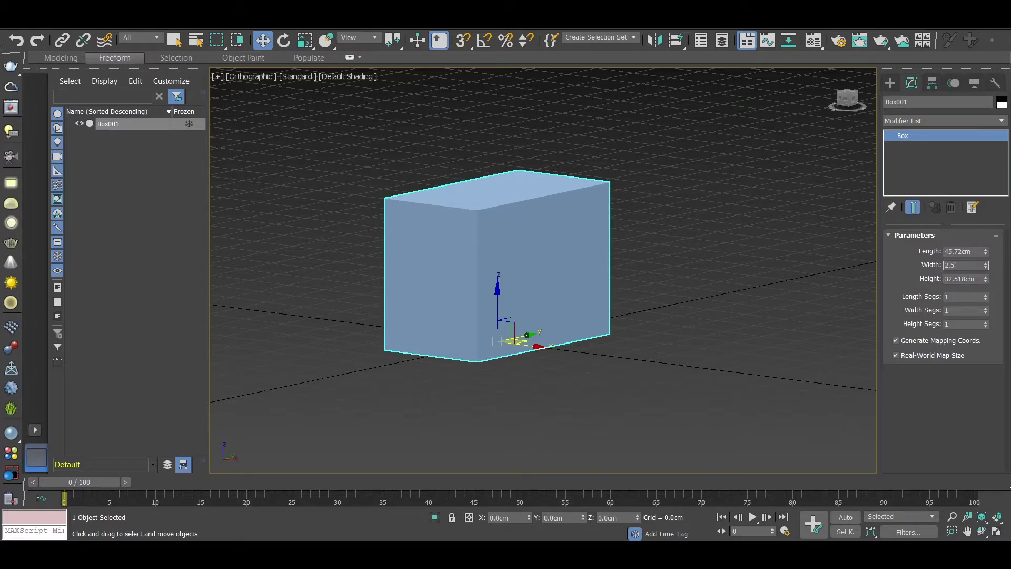
{"action": "key", "text": "Return"}
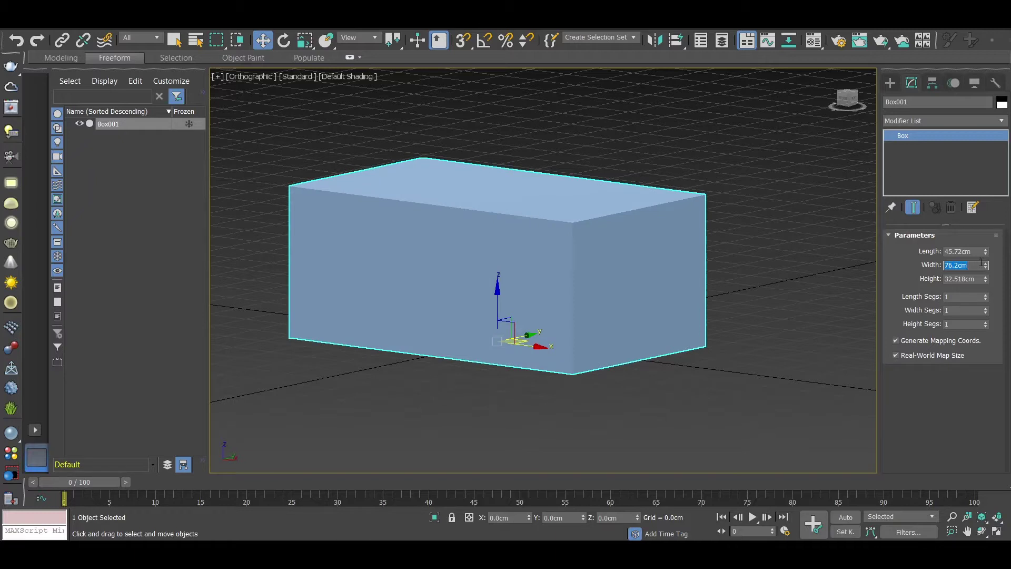
{"action": "left_click", "coordinate": [970, 252]}
{"action": "double_click", "coordinate": [960, 280]}
{"action": "type", "text": "6"}
{"action": "key", "text": "Return"}
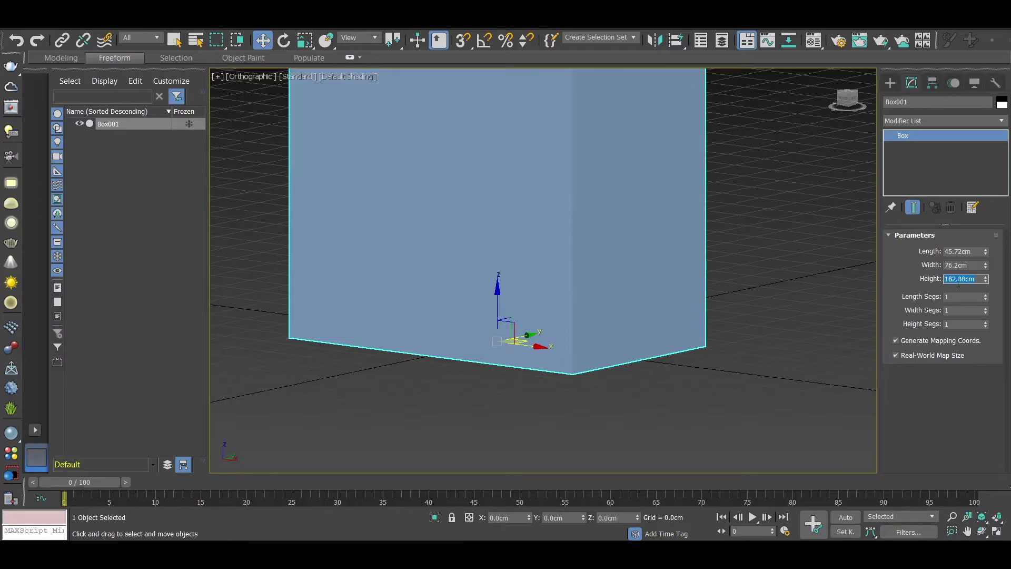
{"action": "scroll", "coordinate": [609, 218], "scroll_direction": "down", "scroll_amount": 5}
{"action": "scroll", "coordinate": [523, 338], "scroll_direction": "down", "scroll_amount": 3}
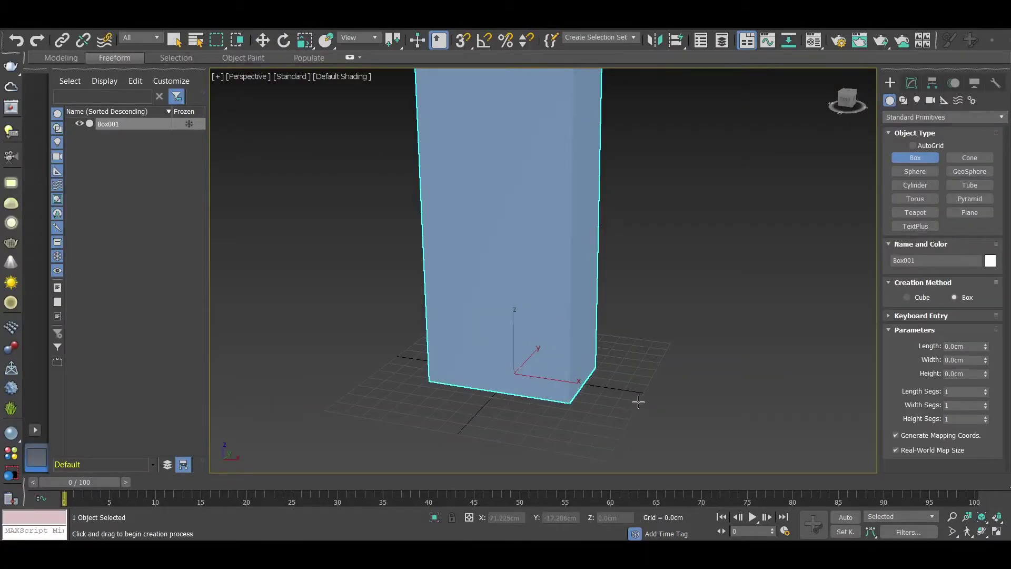
In Top view with 3D Snap on, draw a thin Box002 along Box001's right side
{"action": "key", "text": "t"}
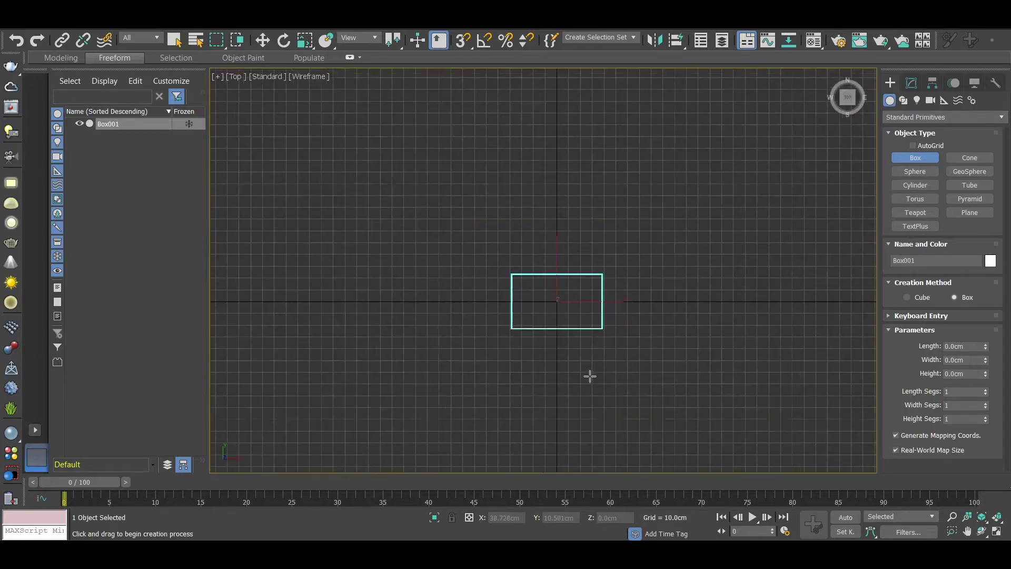
{"action": "scroll", "coordinate": [589, 375], "scroll_direction": "up", "scroll_amount": 2}
{"action": "scroll", "coordinate": [601, 310], "scroll_direction": "up", "scroll_amount": 2}
{"action": "key", "text": "s"}
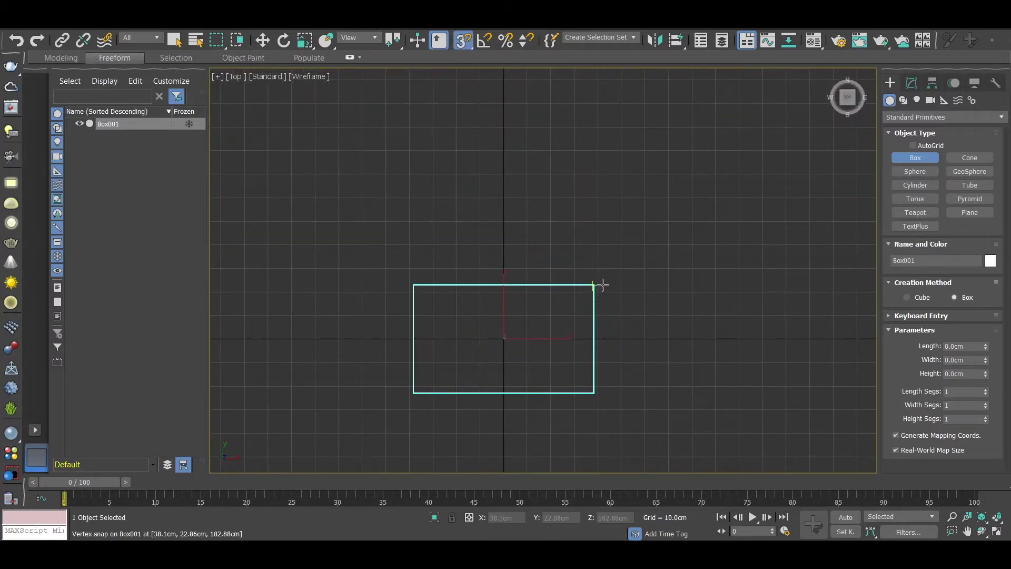
{"action": "left_click_drag", "start_coordinate": [594, 284], "coordinate": [569, 391]}
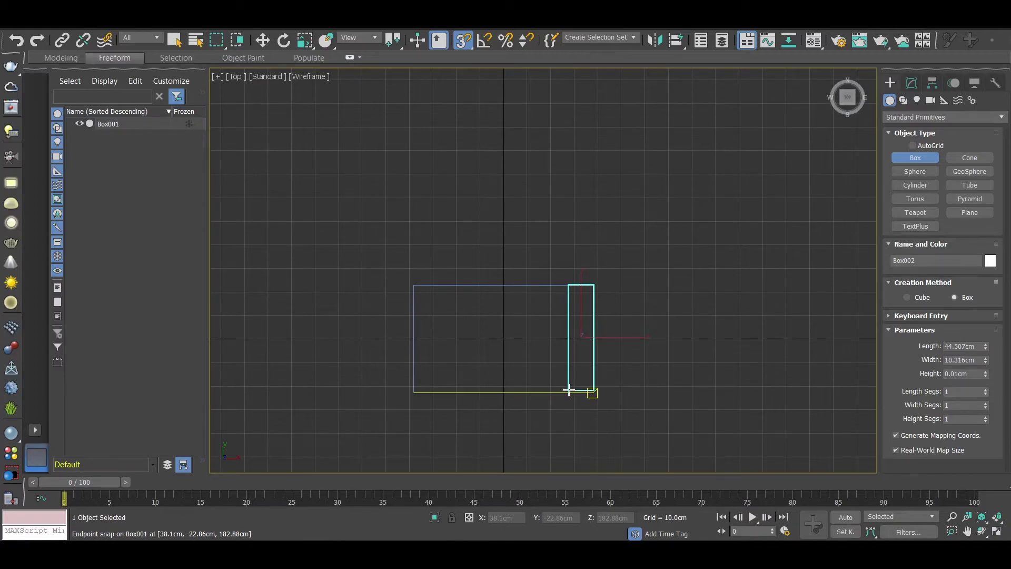
{"action": "left_click", "coordinate": [568, 391]}
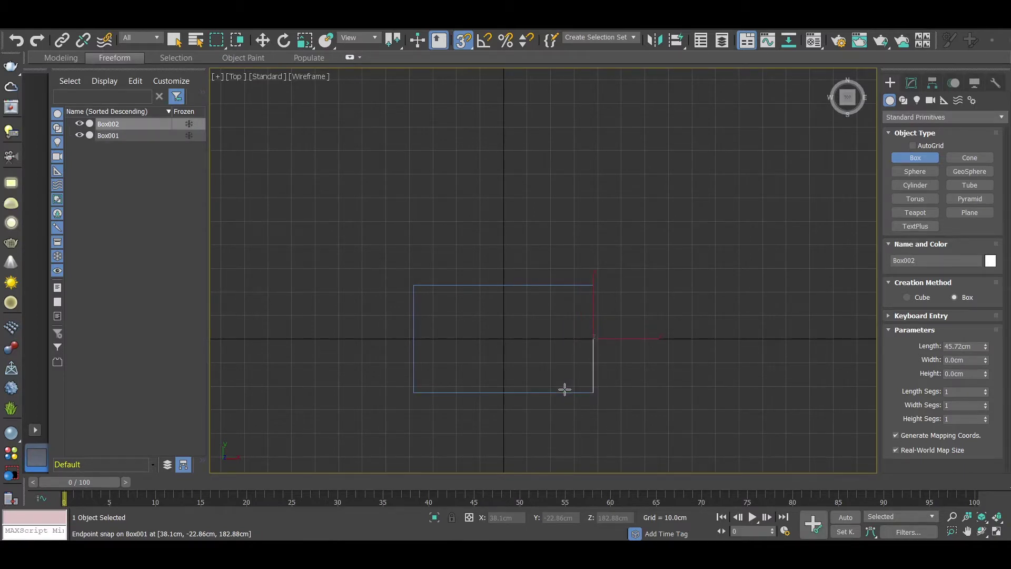
{"action": "key", "text": "s"}
In Front view, move Box002 down and snap it onto Box001's base corner
{"action": "middle_click_drag", "start_coordinate": [565, 388], "coordinate": [564, 321], "text": "alt"}
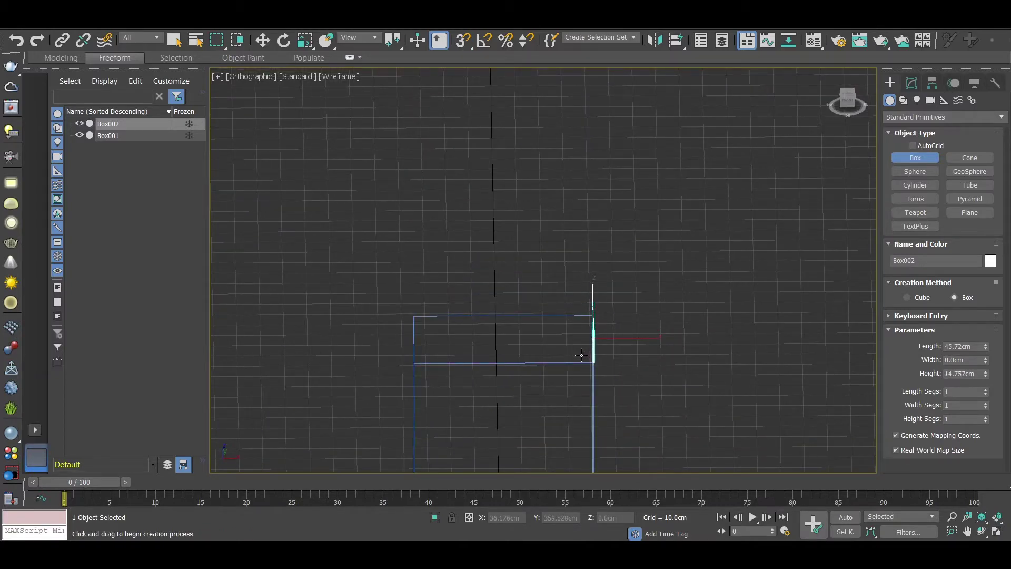
{"action": "middle_click_drag", "start_coordinate": [587, 368], "coordinate": [571, 339], "text": "alt"}
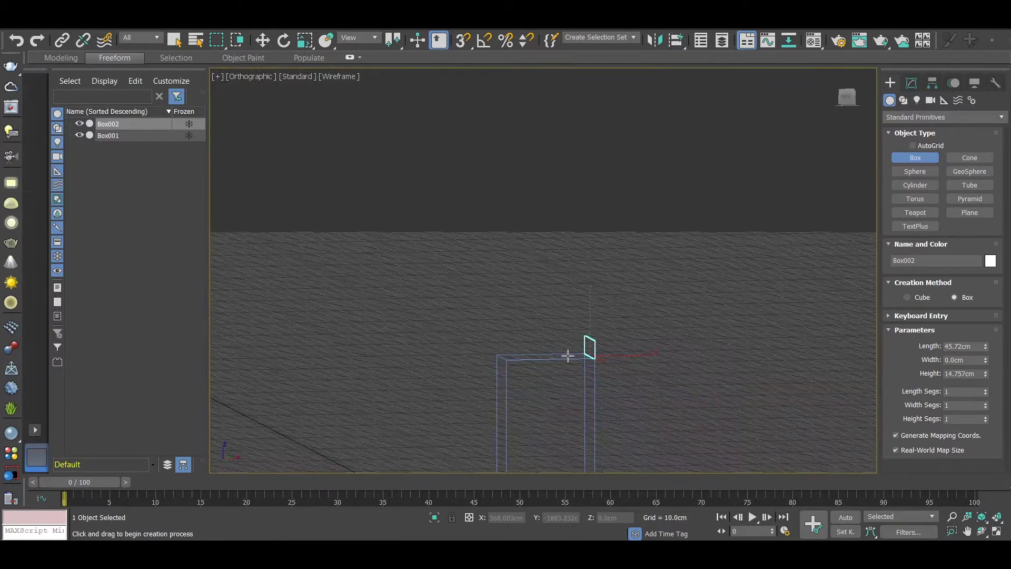
{"action": "key", "text": "f"}
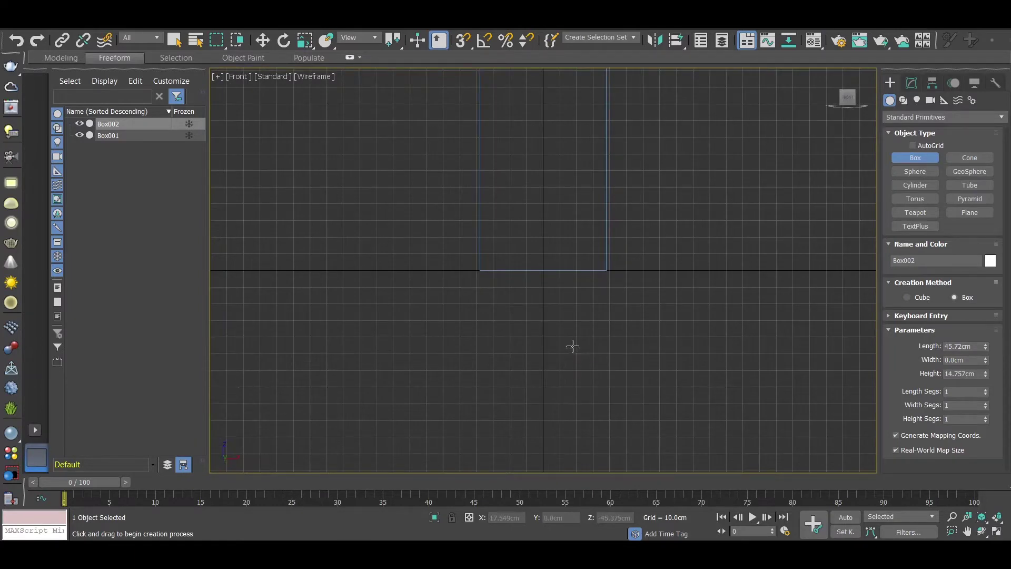
{"action": "scroll", "coordinate": [571, 345], "scroll_direction": "down", "scroll_amount": 4}
{"action": "middle_click_drag", "start_coordinate": [572, 345], "coordinate": [567, 402]}
{"action": "key", "text": "w"}
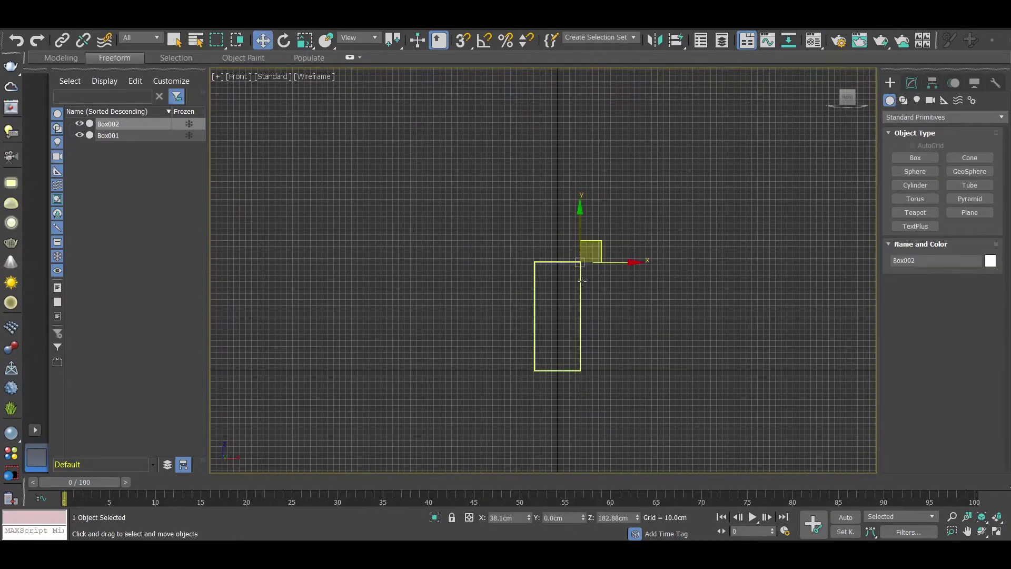
{"action": "left_click_drag", "start_coordinate": [579, 248], "coordinate": [580, 373]}
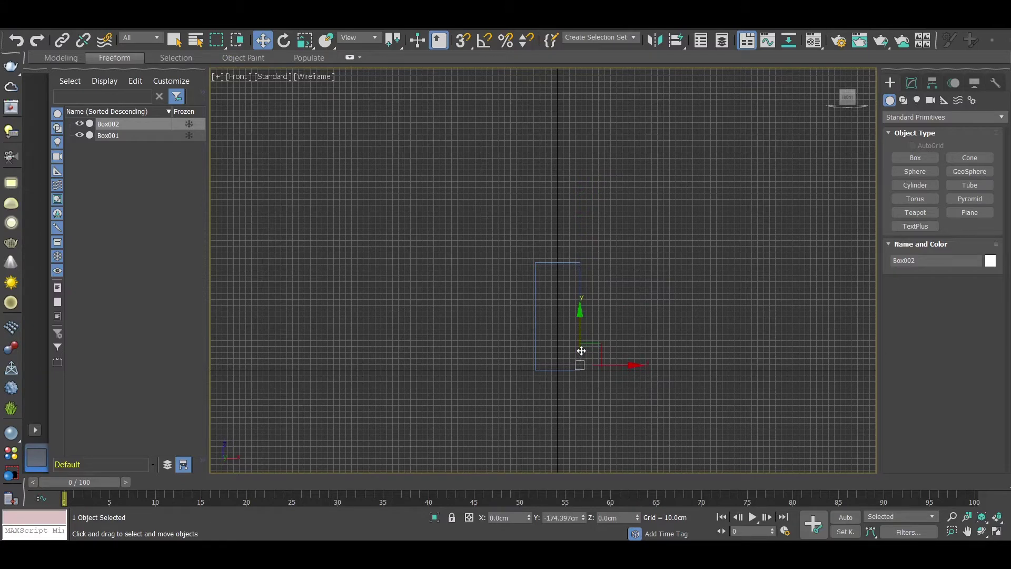
{"action": "scroll", "coordinate": [580, 373], "scroll_direction": "up", "scroll_amount": 5}
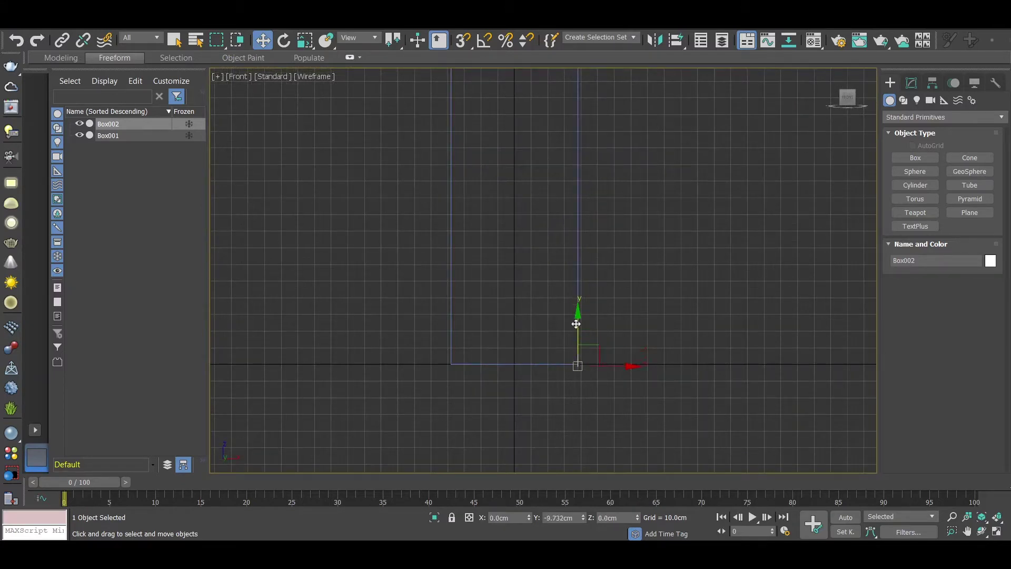
{"action": "key", "text": "s"}
{"action": "left_click_drag", "start_coordinate": [571, 334], "coordinate": [567, 358]}
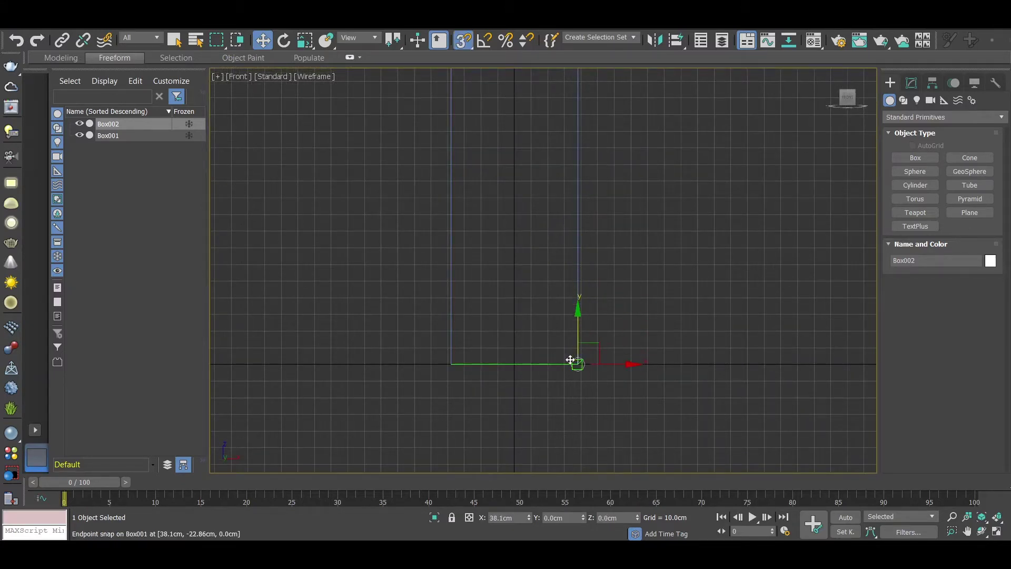
{"action": "left_click", "coordinate": [621, 336]}
{"action": "middle_click_drag", "start_coordinate": [622, 336], "coordinate": [580, 361], "text": "alt"}
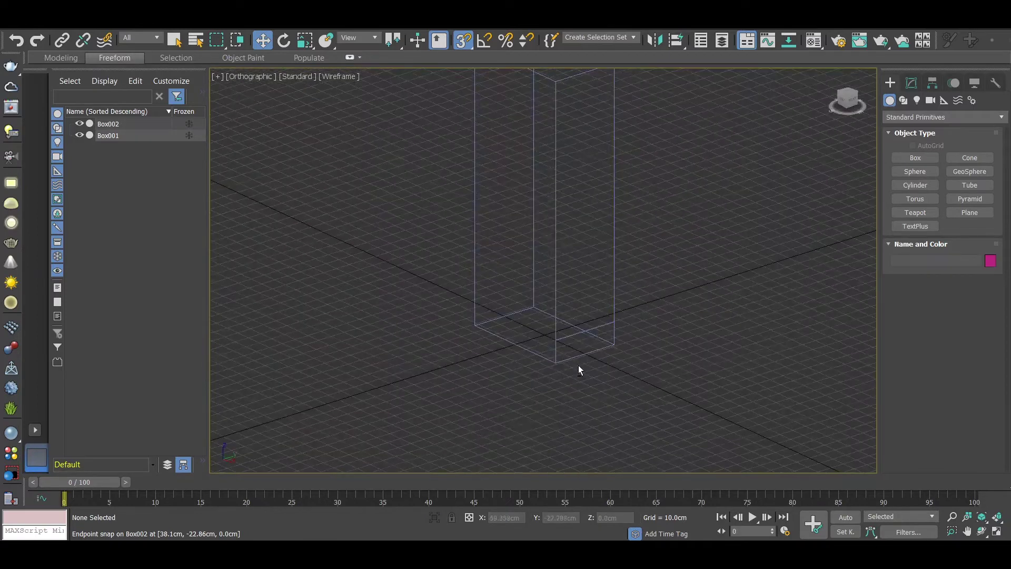
{"action": "scroll", "coordinate": [630, 298], "scroll_direction": "up", "scroll_amount": 3}
Select Box002 with the Modify panel showing its parameters
{"action": "left_click", "coordinate": [910, 83]}
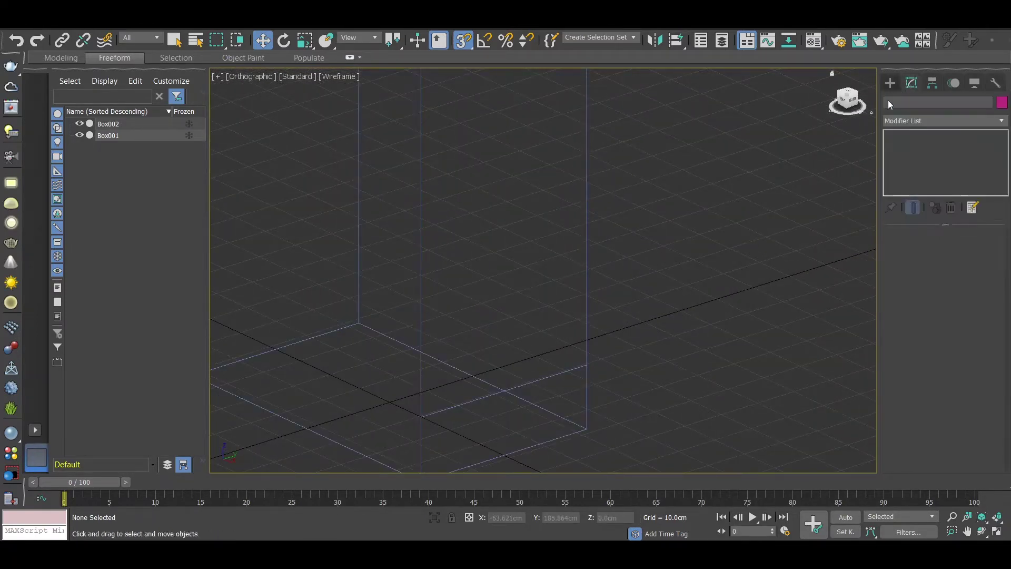
{"action": "middle_click_drag", "start_coordinate": [517, 366], "coordinate": [705, 208], "text": "alt"}
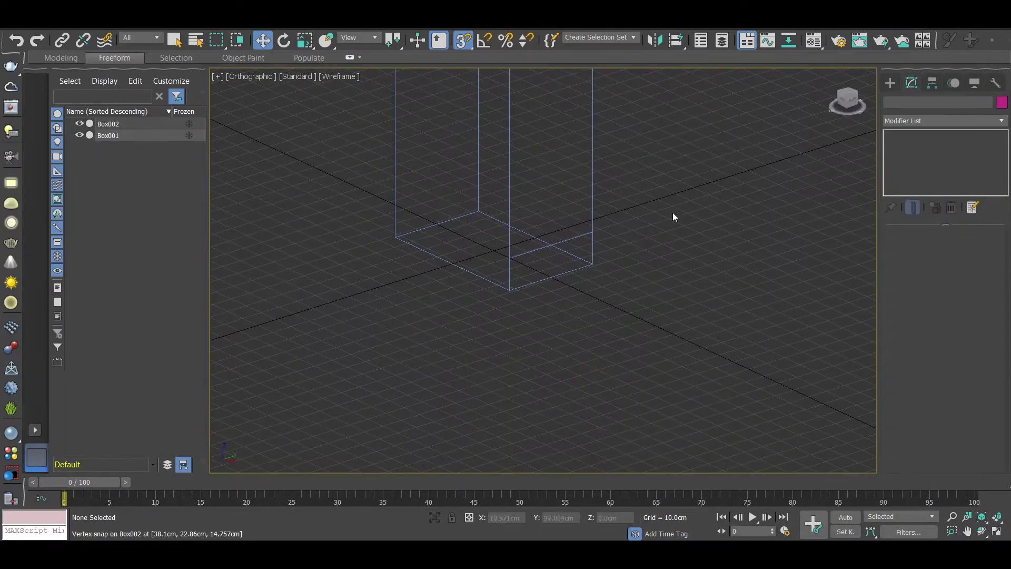
{"action": "left_click", "coordinate": [570, 239]}
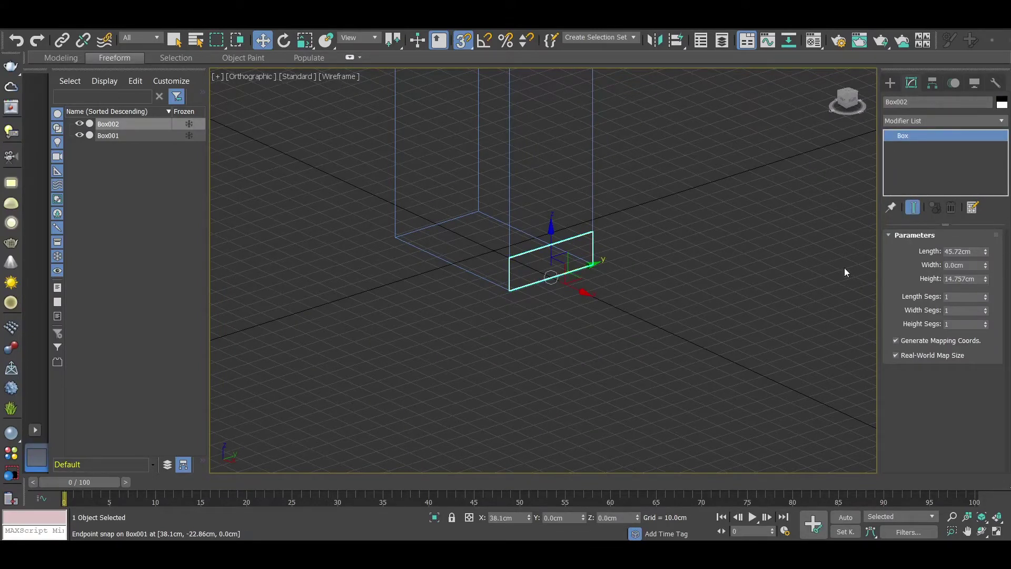
Set Box002's width to 4" (10.16cm) and height to 5" (12.7cm)
{"action": "left_click", "coordinate": [963, 265]}
{"action": "type", "text": "4"}
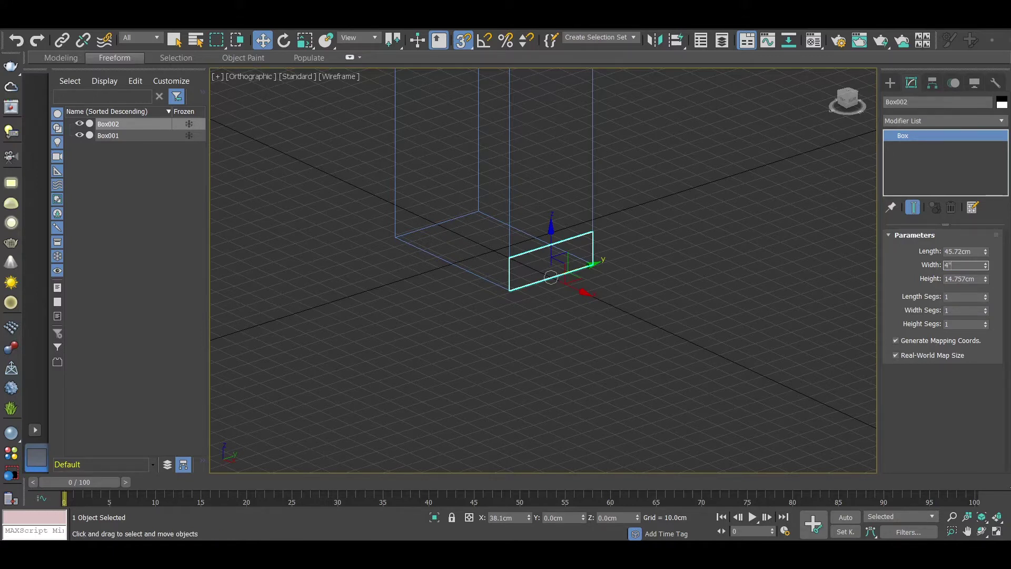
{"action": "key", "text": "Return"}
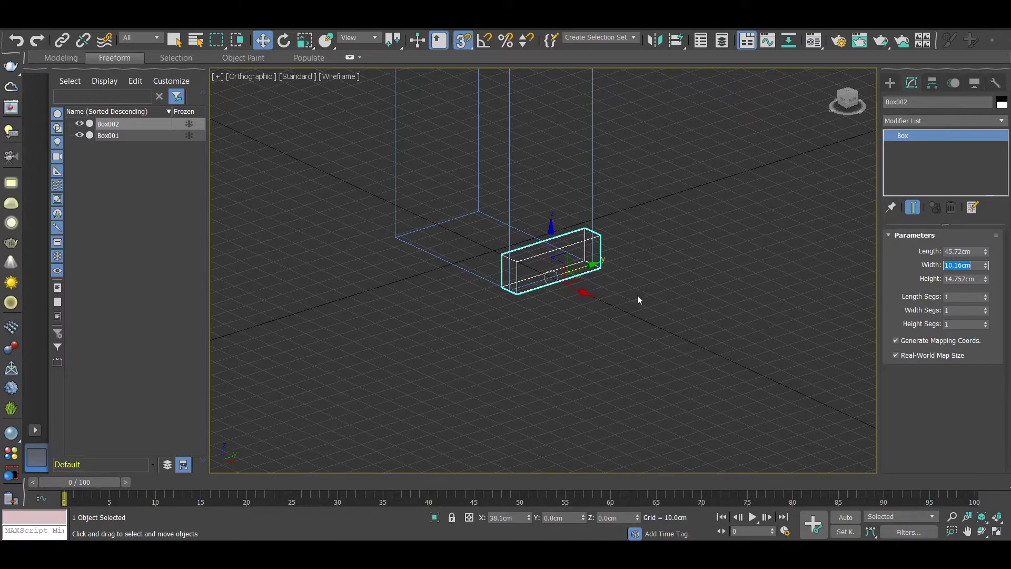
{"action": "mouse_move", "coordinate": [637, 295]}
{"action": "middle_mouse_down", "text": "alt"}
{"action": "mouse_move", "coordinate": [637, 284]}
{"action": "mouse_move", "coordinate": [667, 276]}
{"action": "mouse_move", "coordinate": [723, 277]}
{"action": "middle_mouse_up", "text": "alt"}
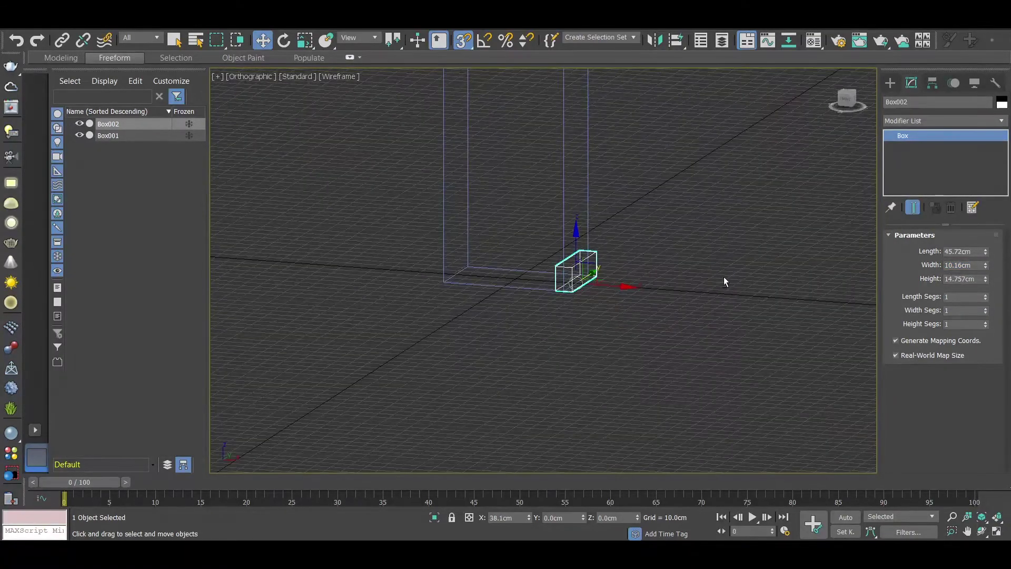
{"action": "double_click", "coordinate": [953, 278]}
{"action": "type", "text": "5"}
{"action": "key", "text": "Return"}
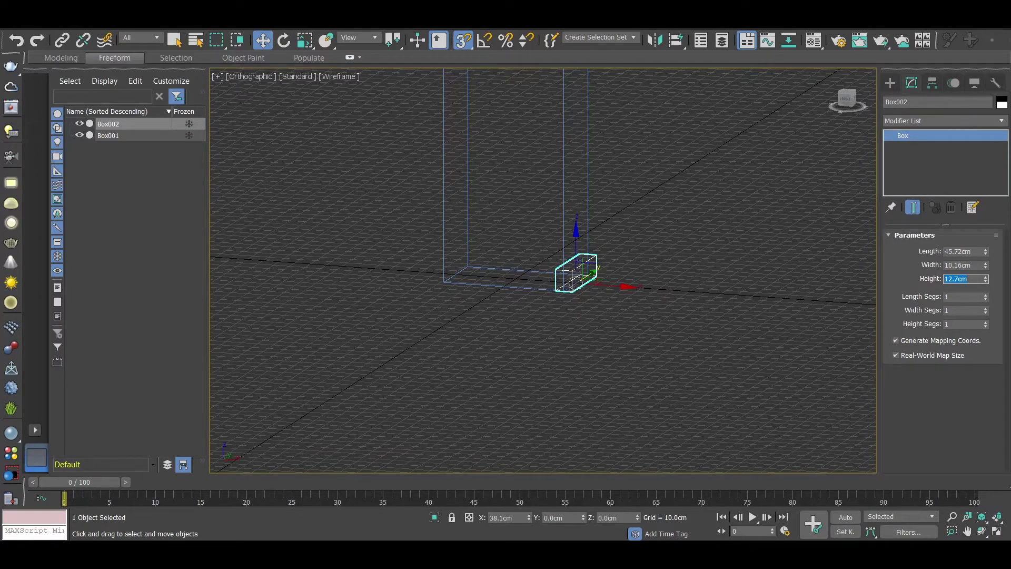
In Front view with snaps off, slide Box002 left to X 26.021cm inside the tall block
{"action": "left_click", "coordinate": [661, 304]}
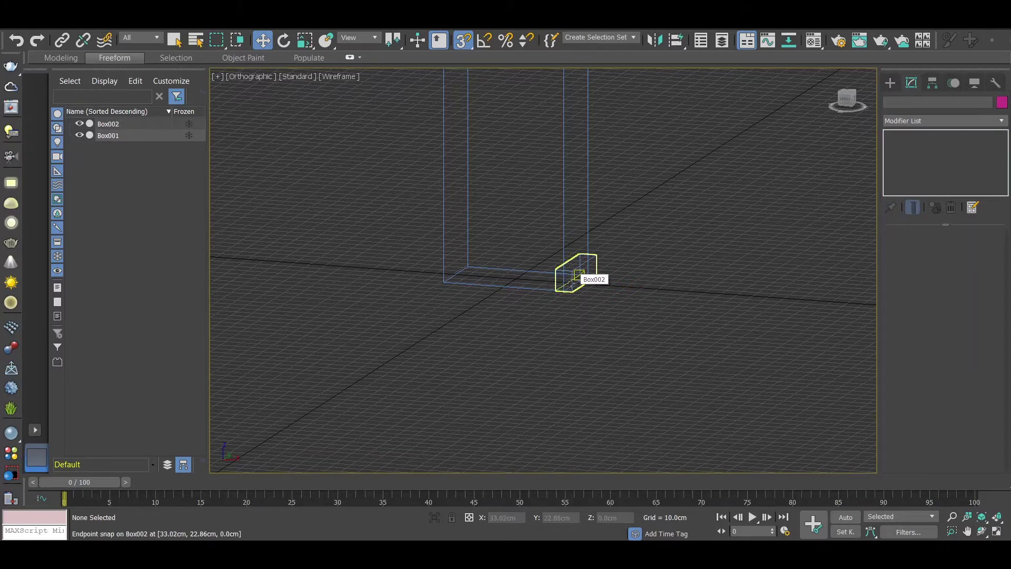
{"action": "left_click", "coordinate": [571, 286]}
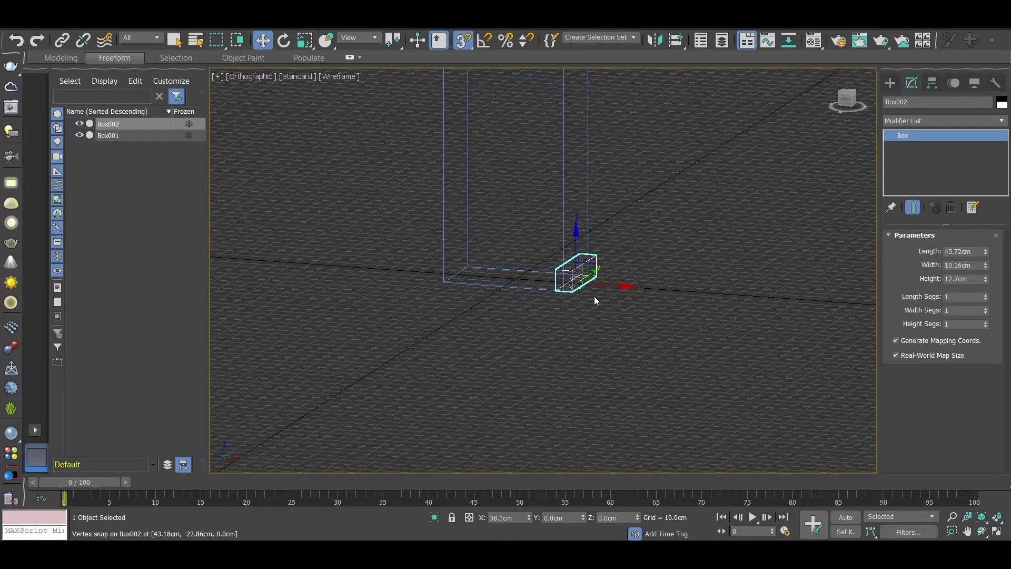
{"action": "key", "text": "f"}
{"action": "scroll", "coordinate": [613, 272], "scroll_direction": "up", "scroll_amount": 4}
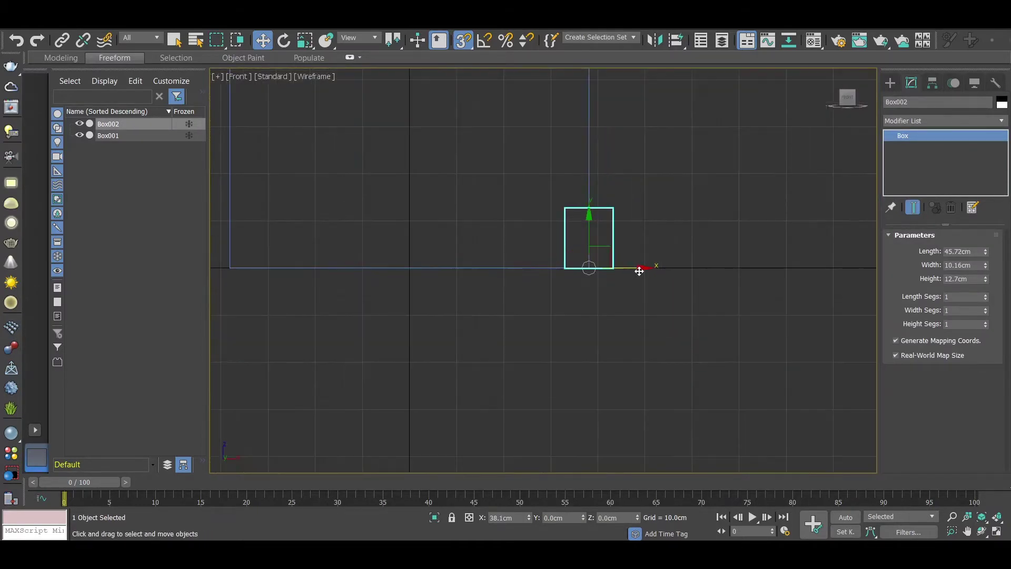
{"action": "key", "text": "s"}
{"action": "left_click_drag", "start_coordinate": [639, 266], "coordinate": [583, 264]}
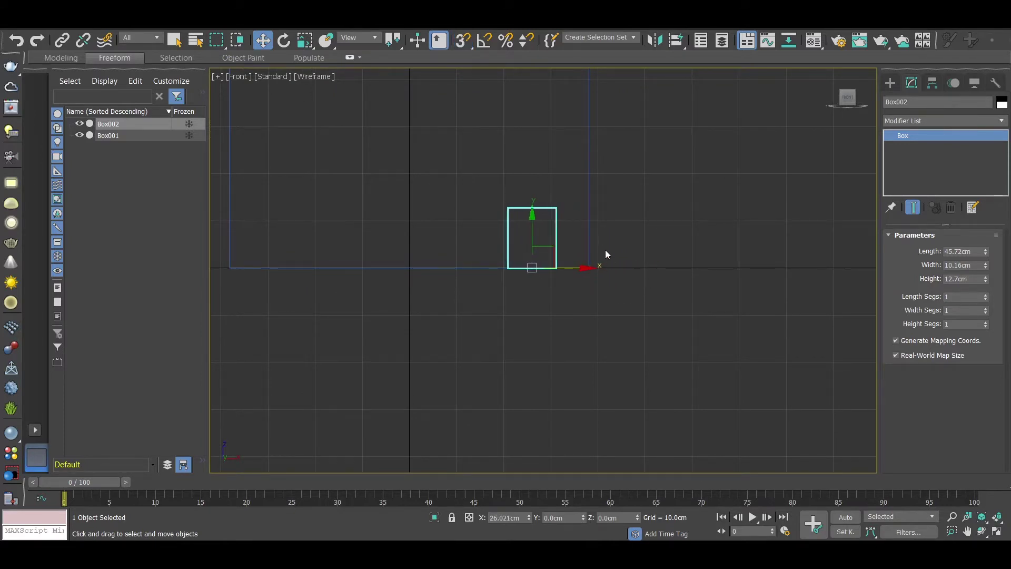
{"action": "left_click", "coordinate": [588, 252]}
Convert Box001 to an Editable Poly and select its four bottom vertices
{"action": "right_click", "coordinate": [634, 244]}
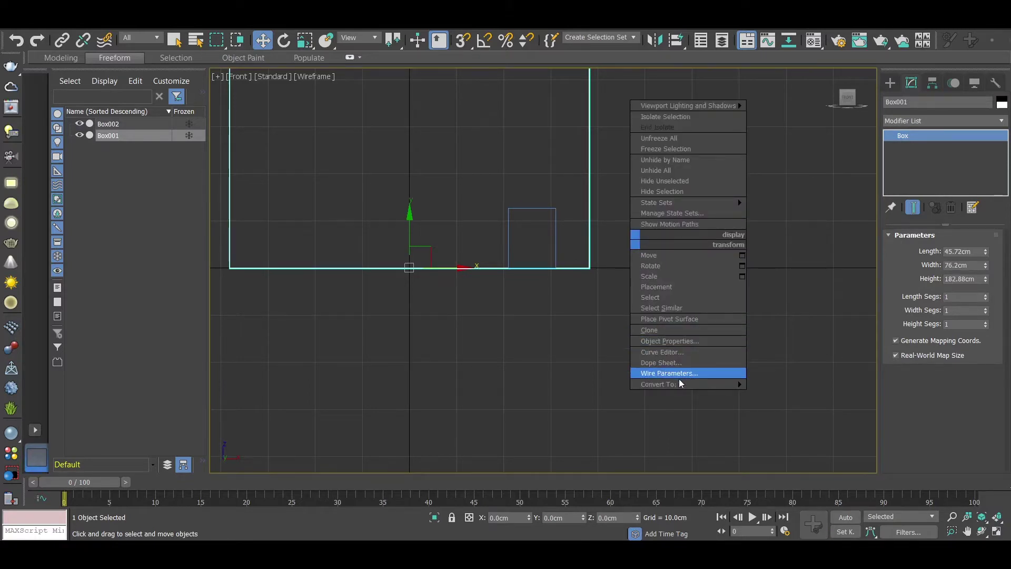
{"action": "mouse_move", "coordinate": [664, 384]}
{"action": "left_click", "coordinate": [765, 395]}
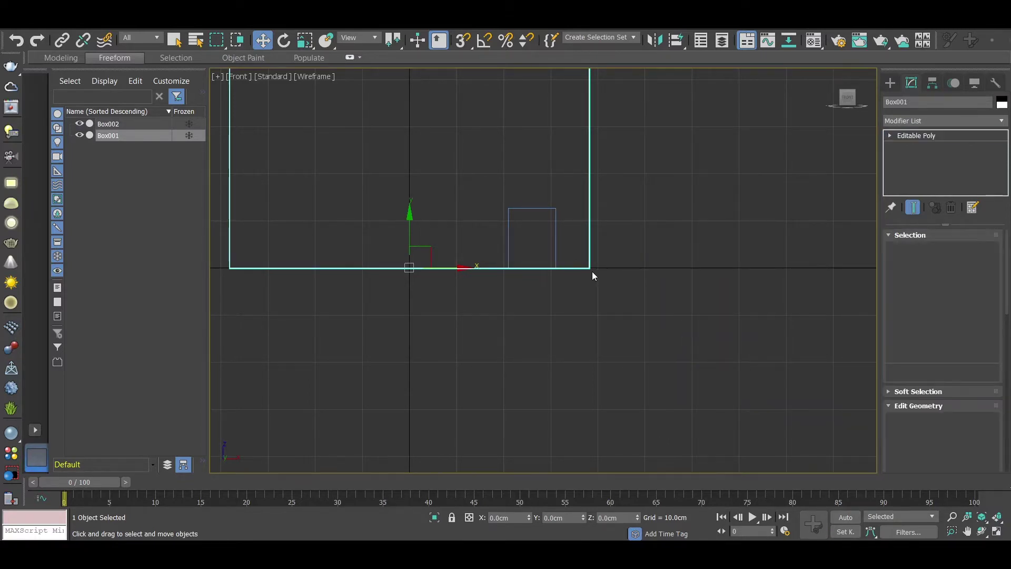
{"action": "key", "text": "1"}
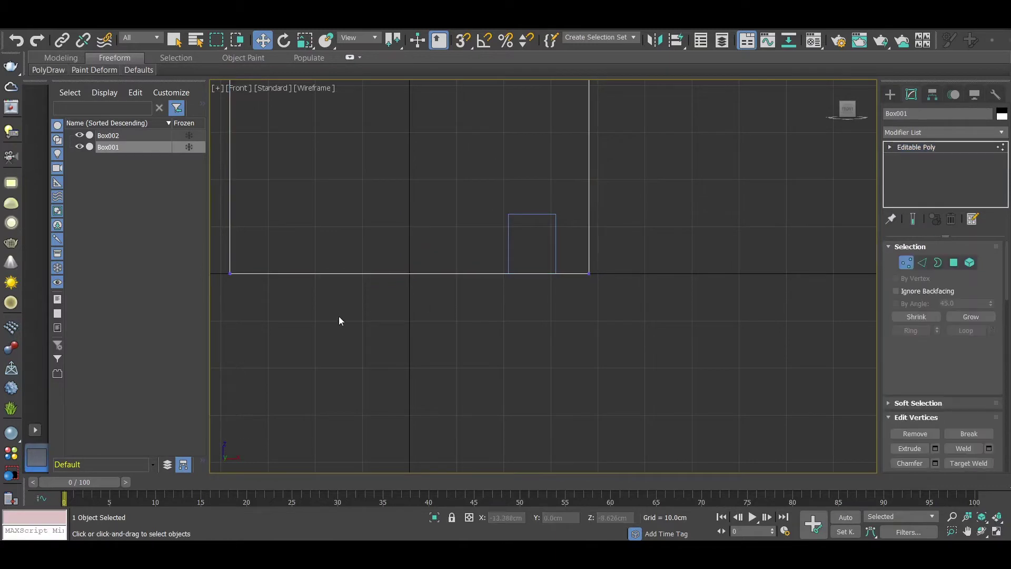
{"action": "left_click_drag", "start_coordinate": [632, 264], "coordinate": [210, 319]}
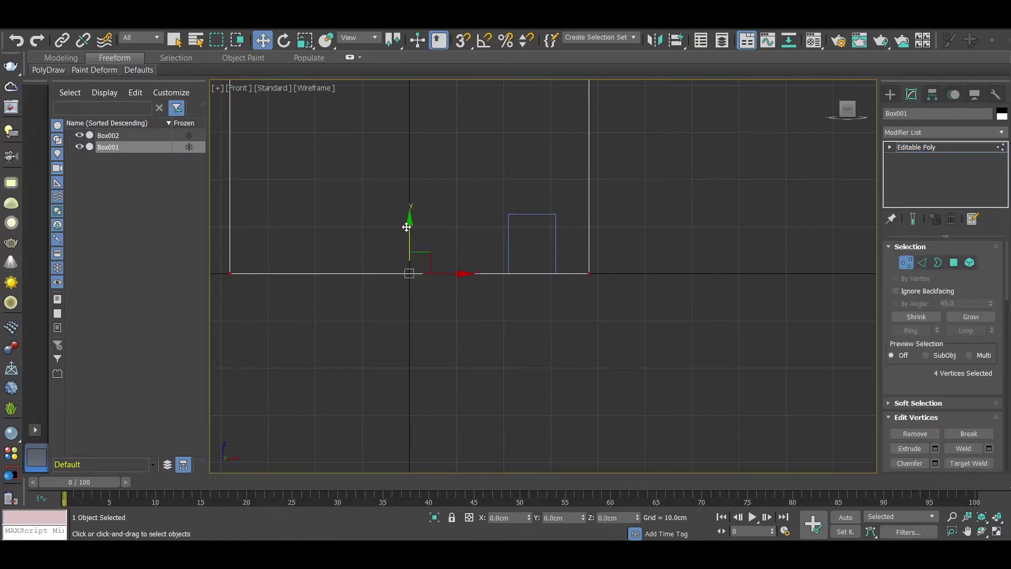
Snap Box001's bottom vertices up onto the top of Box002
{"action": "left_click_drag", "start_coordinate": [410, 224], "coordinate": [566, 213]}
{"action": "key", "text": "s"}
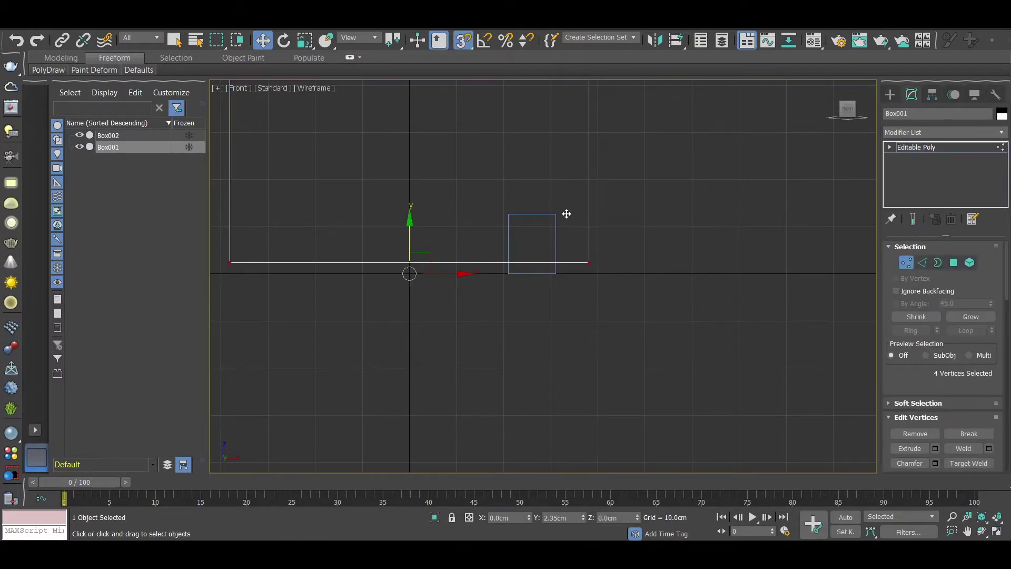
{"action": "left_click_drag", "start_coordinate": [409, 273], "coordinate": [555, 214]}
{"action": "left_click", "coordinate": [609, 255]}
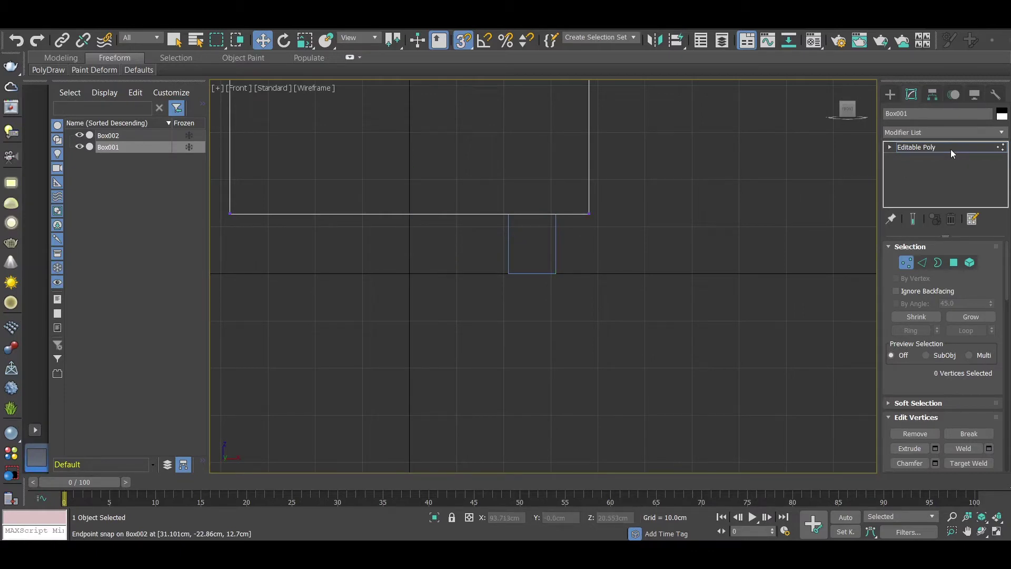
{"action": "left_click", "coordinate": [951, 152]}
{"action": "mouse_move", "coordinate": [589, 252]}
{"action": "left_mouse_down"}
{"action": "mouse_move", "coordinate": [554, 266]}
{"action": "mouse_move", "coordinate": [595, 273]}
{"action": "left_mouse_up"}
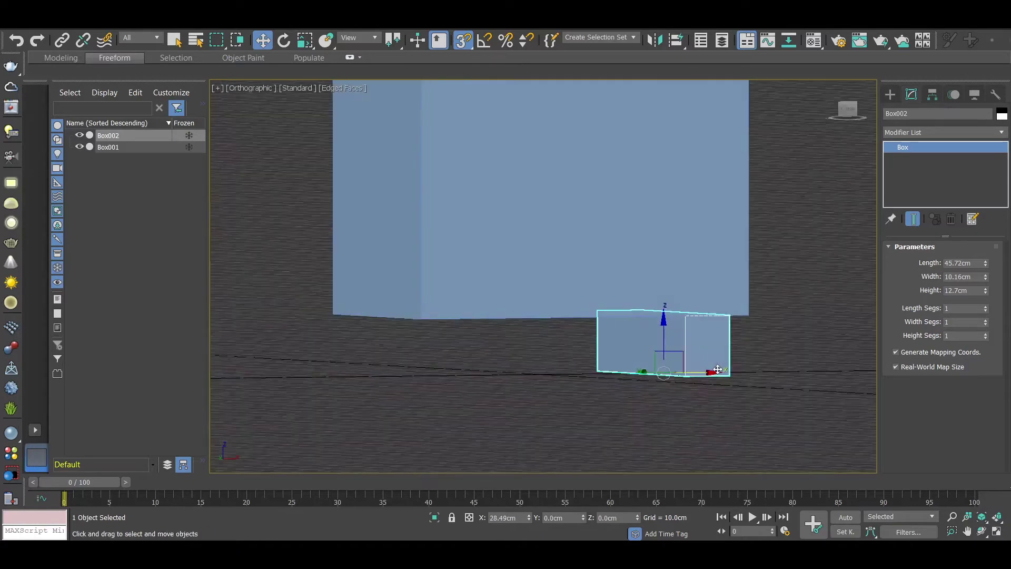
Convert Box002 to an Editable Poly
{"action": "middle_click_drag", "start_coordinate": [717, 369], "coordinate": [679, 369], "text": "alt"}
{"action": "right_click", "coordinate": [674, 364]}
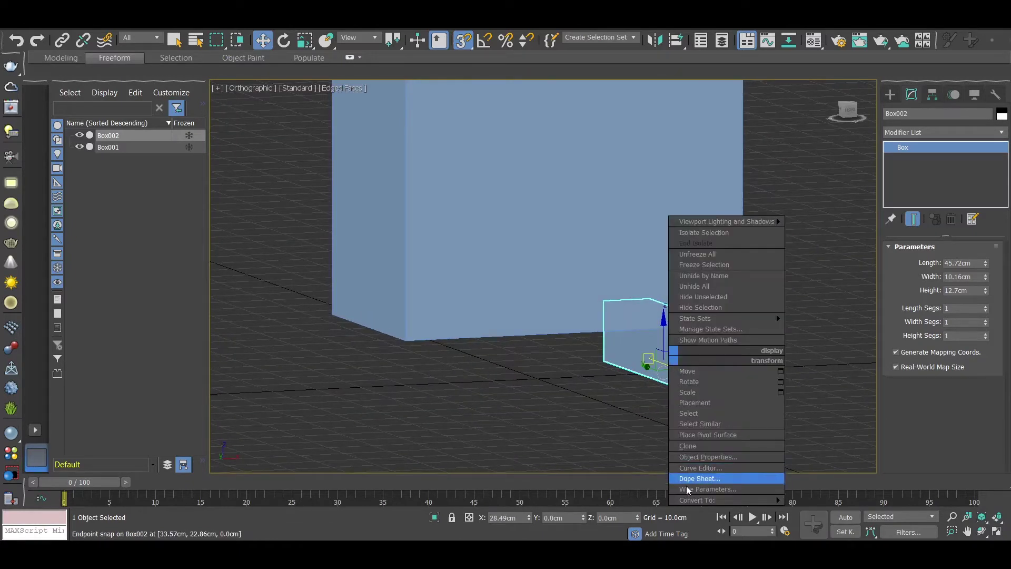
{"action": "mouse_move", "coordinate": [696, 500]}
{"action": "left_click", "coordinate": [806, 510]}
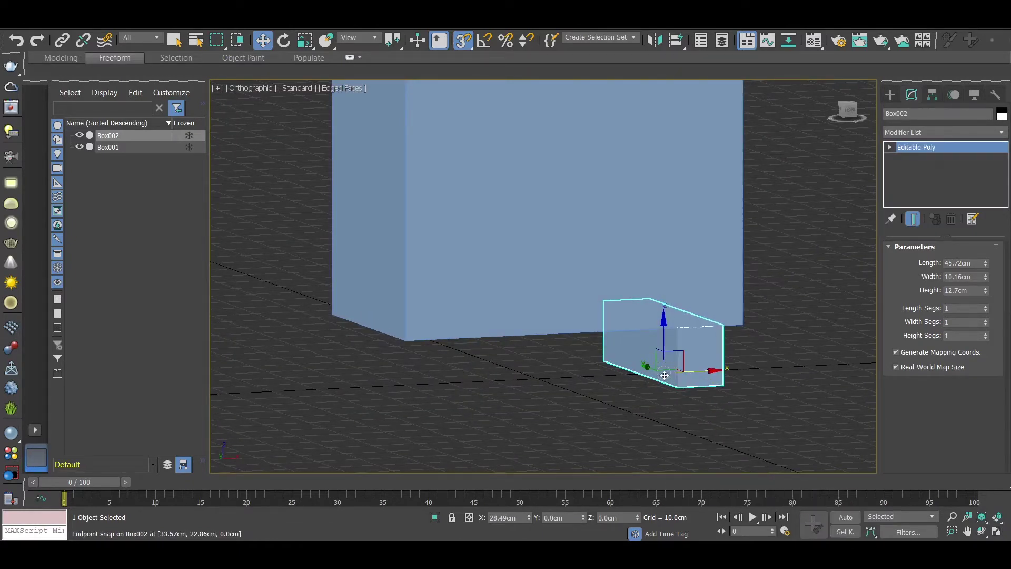
In Front view, connect Box002's top and bottom edges with 3 vertical edge segments
{"action": "key", "text": "f"}
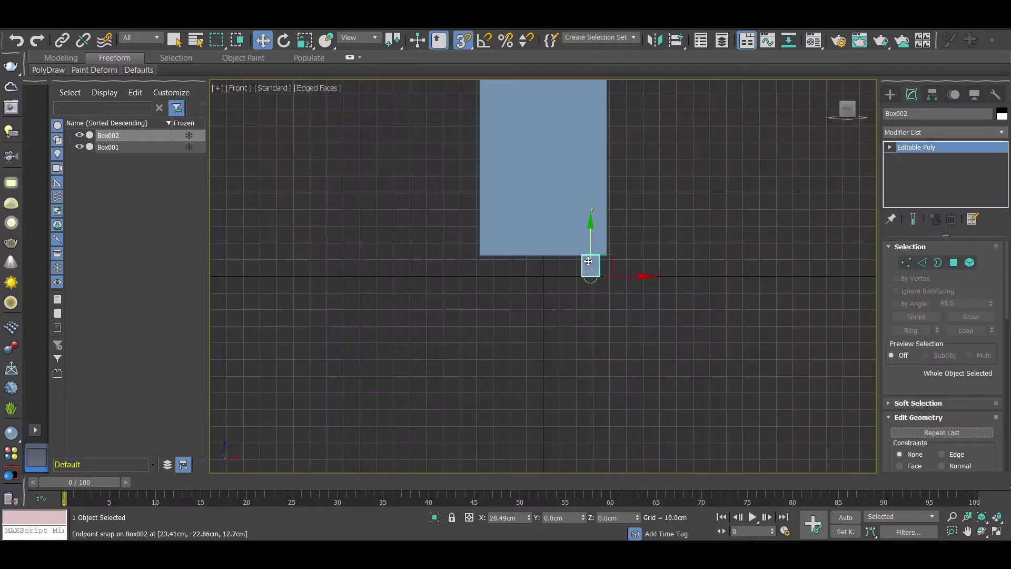
{"action": "scroll", "coordinate": [588, 262], "scroll_direction": "up", "scroll_amount": 5}
{"action": "scroll", "coordinate": [616, 277], "scroll_direction": "up", "scroll_amount": 3}
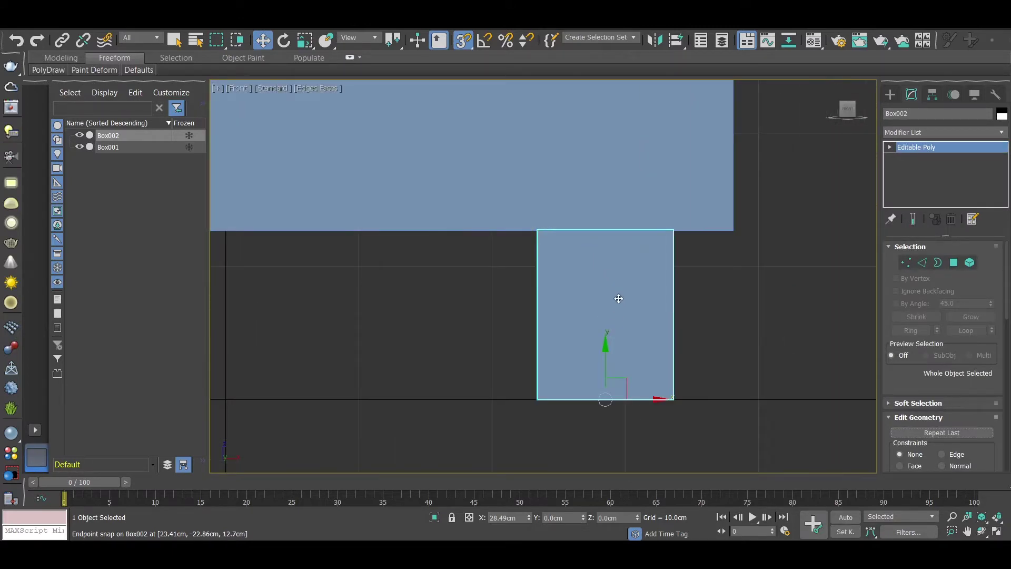
{"action": "key", "text": "2"}
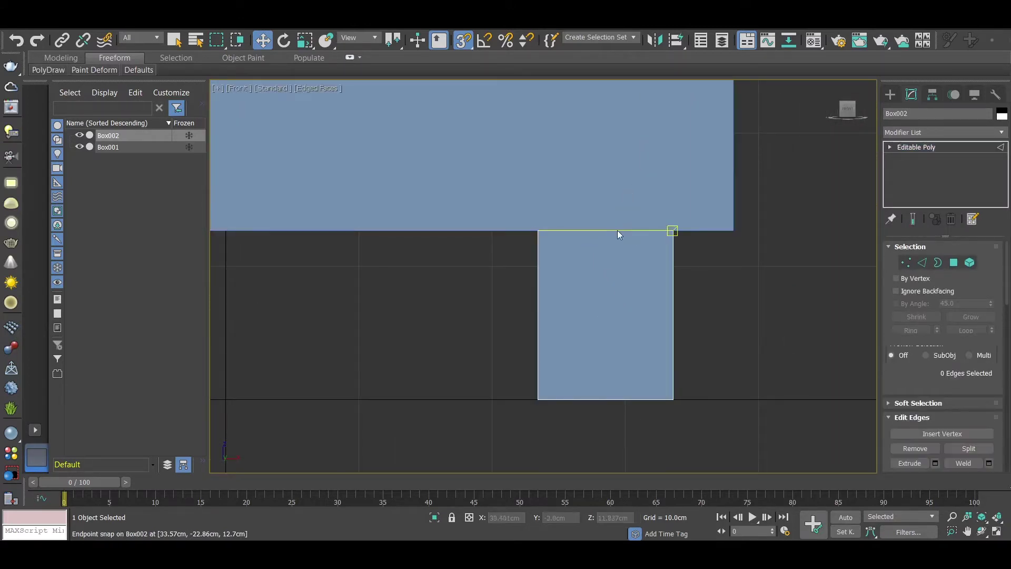
{"action": "left_click_drag", "start_coordinate": [605, 184], "coordinate": [607, 397]}
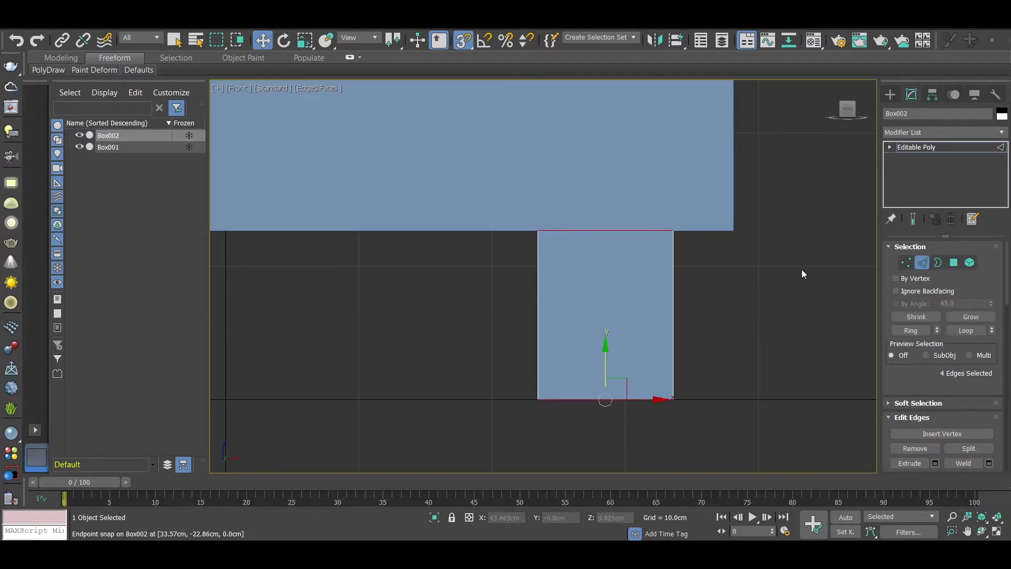
{"action": "right_click", "coordinate": [746, 297]}
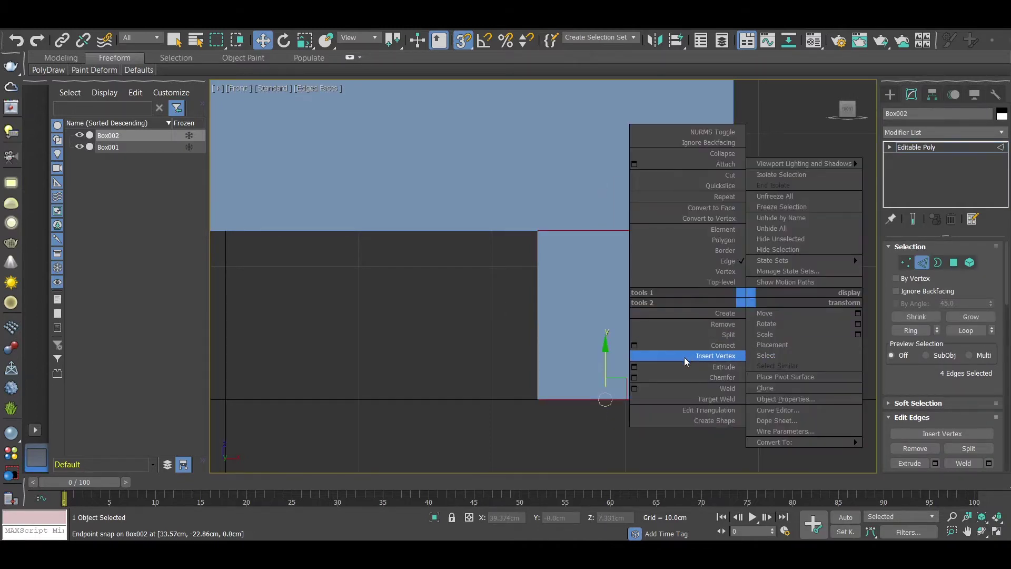
{"action": "left_click", "coordinate": [635, 345]}
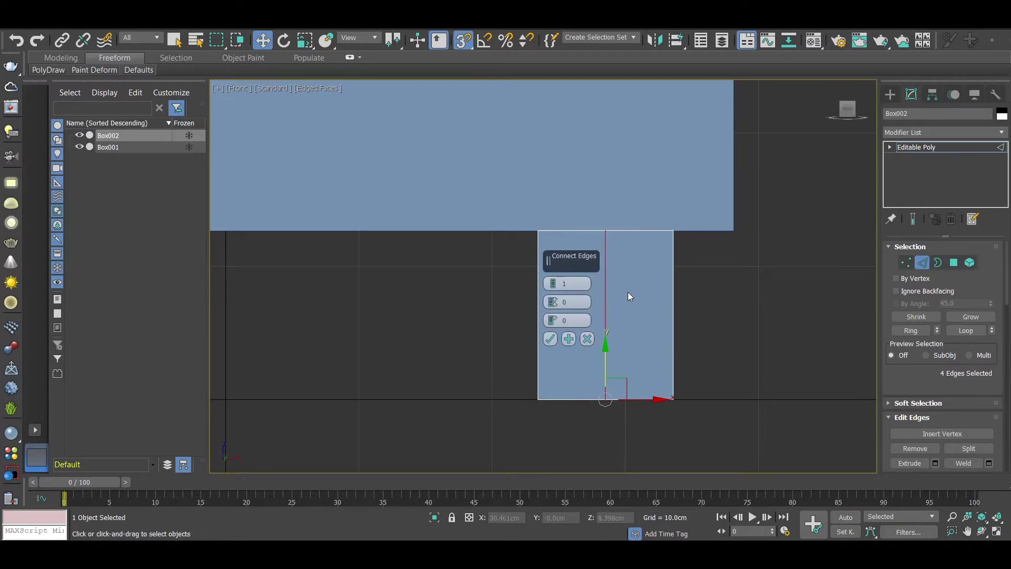
{"action": "left_click_drag", "start_coordinate": [552, 285], "coordinate": [550, 282]}
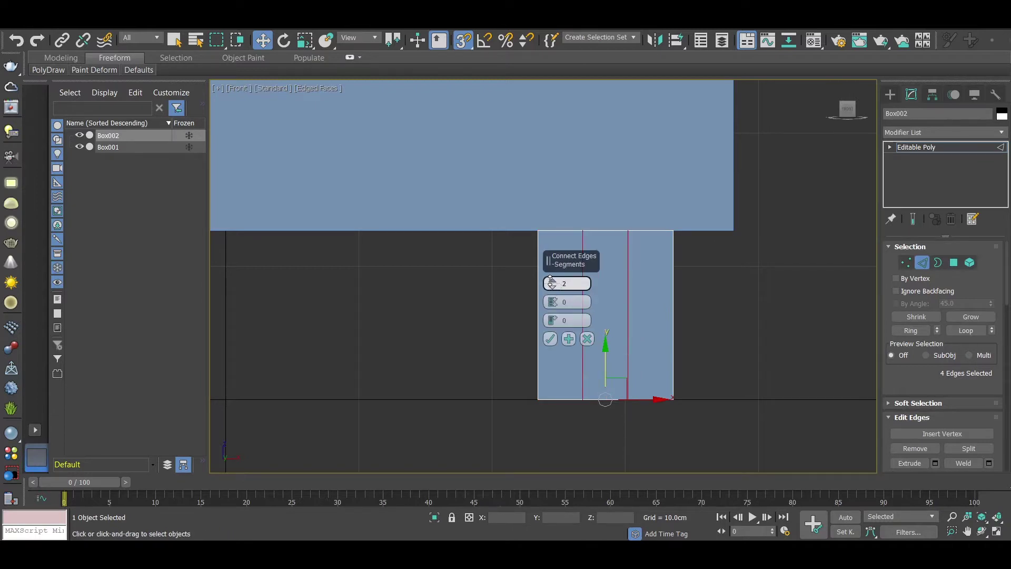
{"action": "left_click", "coordinate": [551, 282]}
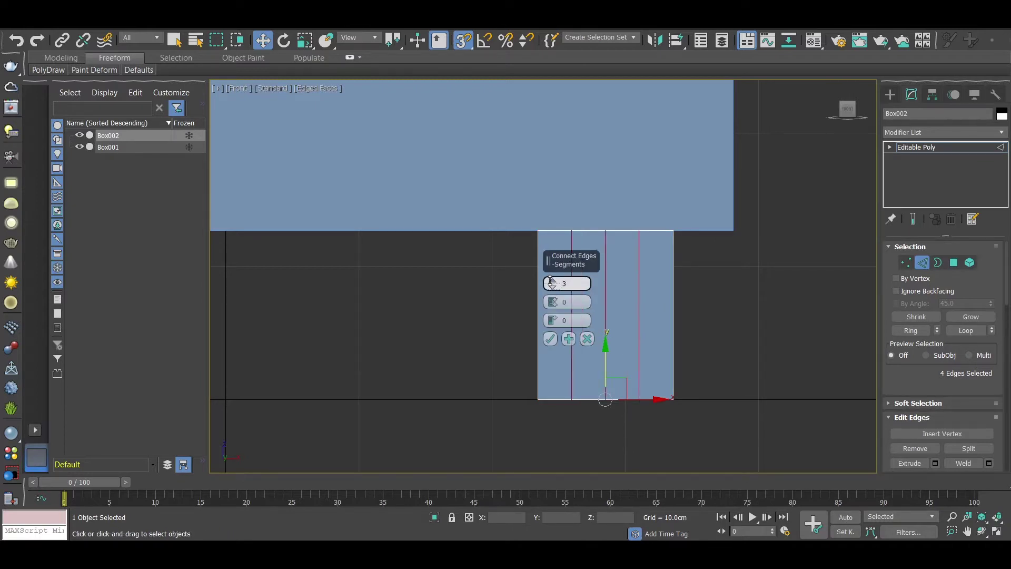
{"action": "left_click", "coordinate": [557, 341]}
{"action": "scroll", "coordinate": [618, 332], "scroll_direction": "up", "scroll_amount": 3}
Ctrl-select the five vertical edges across Box002's front, including the left and right edges
{"action": "mouse_move", "coordinate": [618, 332]}
{"action": "middle_mouse_down", "text": "alt"}
{"action": "mouse_move", "coordinate": [615, 302]}
{"action": "mouse_move", "coordinate": [620, 325]}
{"action": "mouse_move", "coordinate": [678, 316]}
{"action": "middle_mouse_up", "text": "alt"}
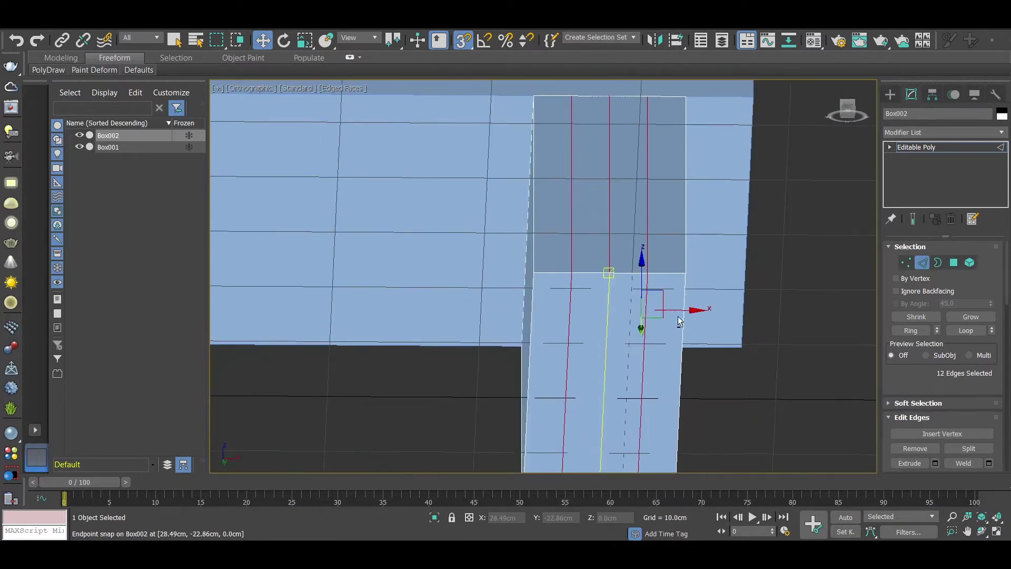
{"action": "left_click", "coordinate": [648, 226]}
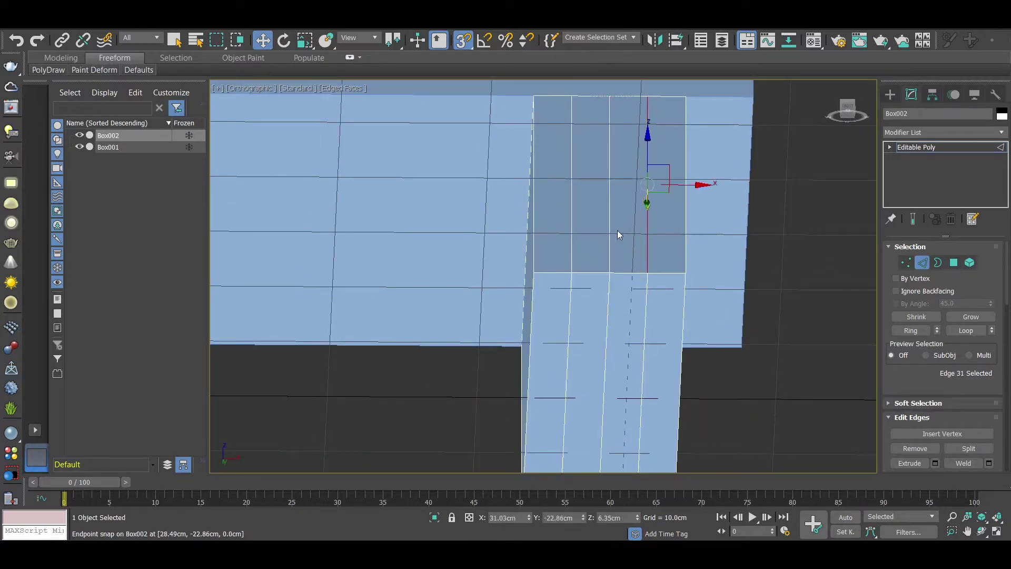
{"action": "left_click", "coordinate": [573, 238]}
{"action": "left_click", "coordinate": [570, 236], "text": "ctrl"}
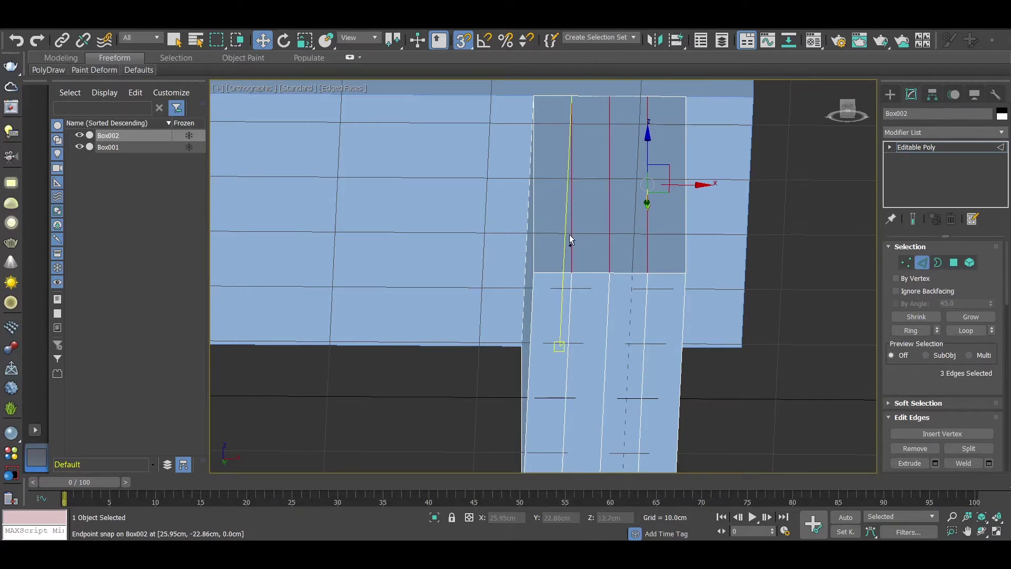
{"action": "mouse_move", "coordinate": [600, 255]}
{"action": "middle_mouse_down", "text": "alt"}
{"action": "mouse_move", "coordinate": [610, 272]}
{"action": "mouse_move", "coordinate": [532, 243]}
{"action": "middle_mouse_up", "text": "alt"}
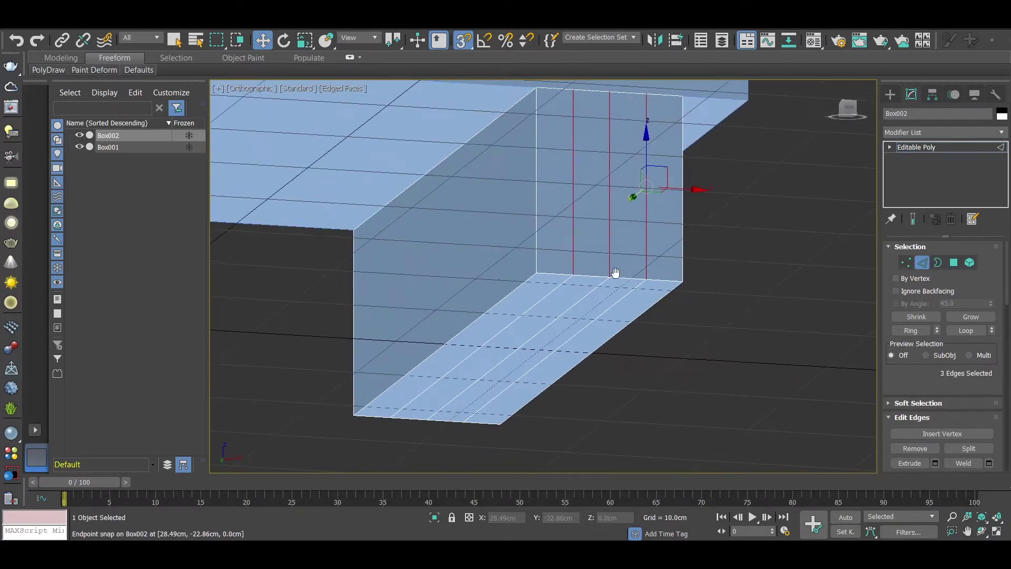
{"action": "left_click", "coordinate": [532, 243], "text": "ctrl"}
{"action": "left_click", "coordinate": [680, 249], "text": "ctrl"}
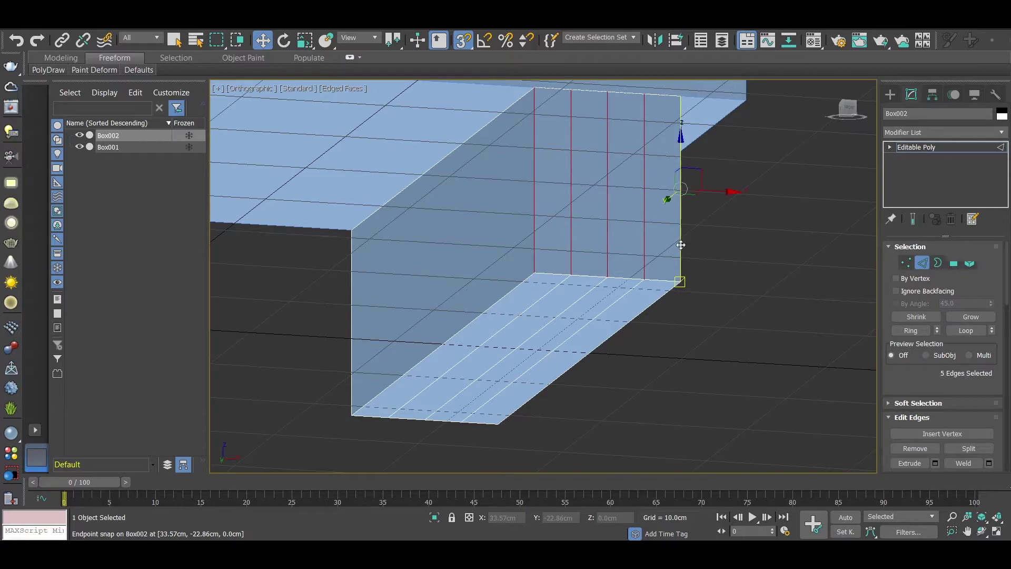
{"action": "right_click", "coordinate": [676, 253]}
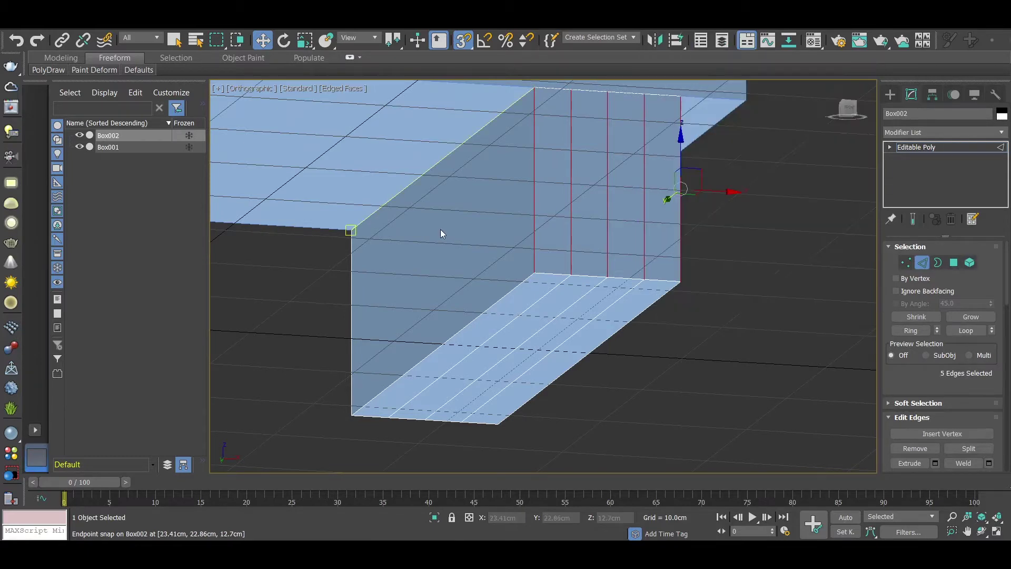
{"action": "right_click", "coordinate": [702, 221]}
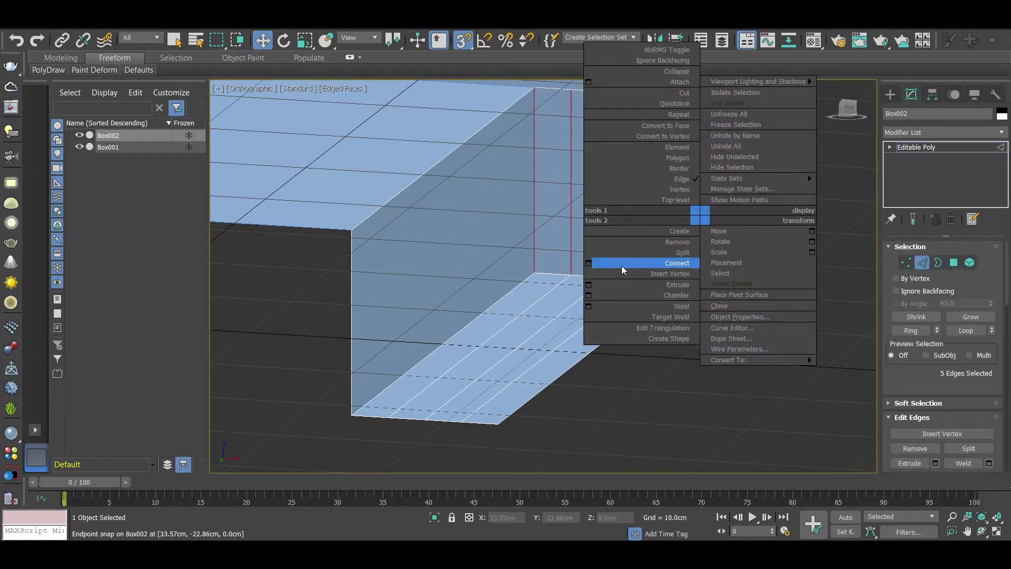
Chamfer the selected edges with Amount 0.247cm and 2 segments
{"action": "left_click", "coordinate": [596, 295]}
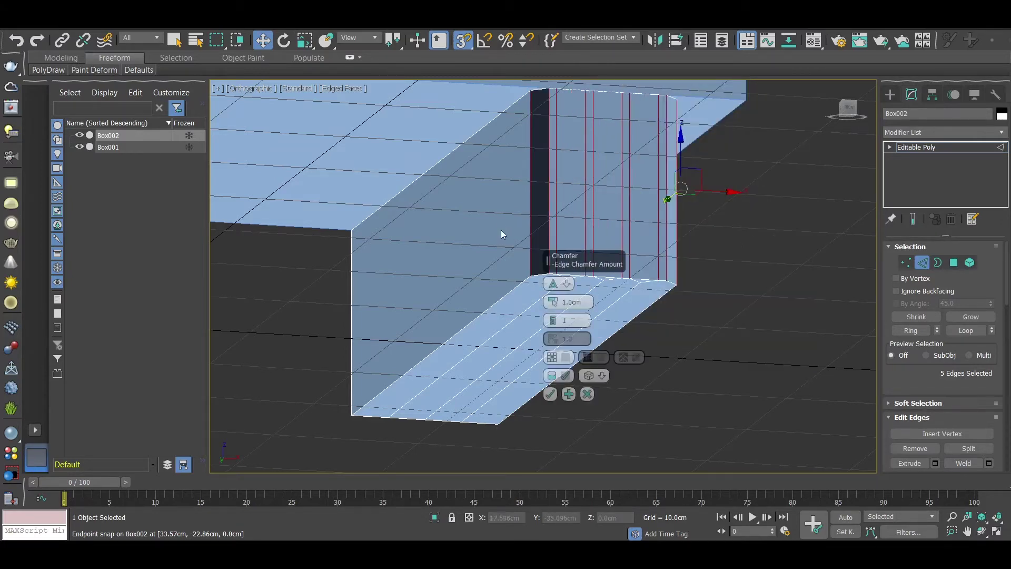
{"action": "mouse_move", "coordinate": [501, 230]}
{"action": "middle_mouse_down", "text": "alt"}
{"action": "mouse_move", "coordinate": [462, 261]}
{"action": "mouse_move", "coordinate": [489, 266]}
{"action": "middle_mouse_up", "text": "alt"}
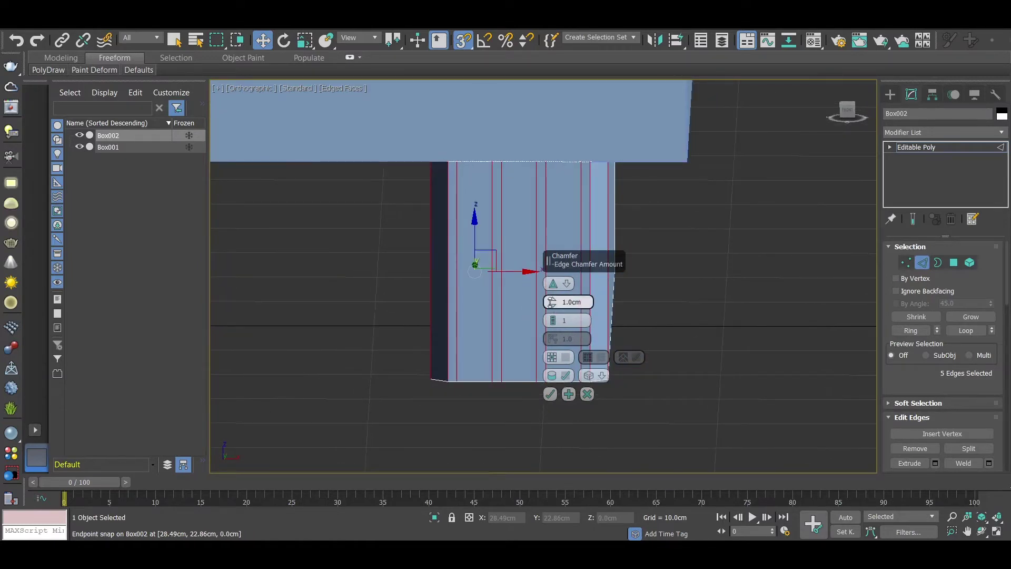
{"action": "left_click_drag", "start_coordinate": [551, 302], "coordinate": [525, 311]}
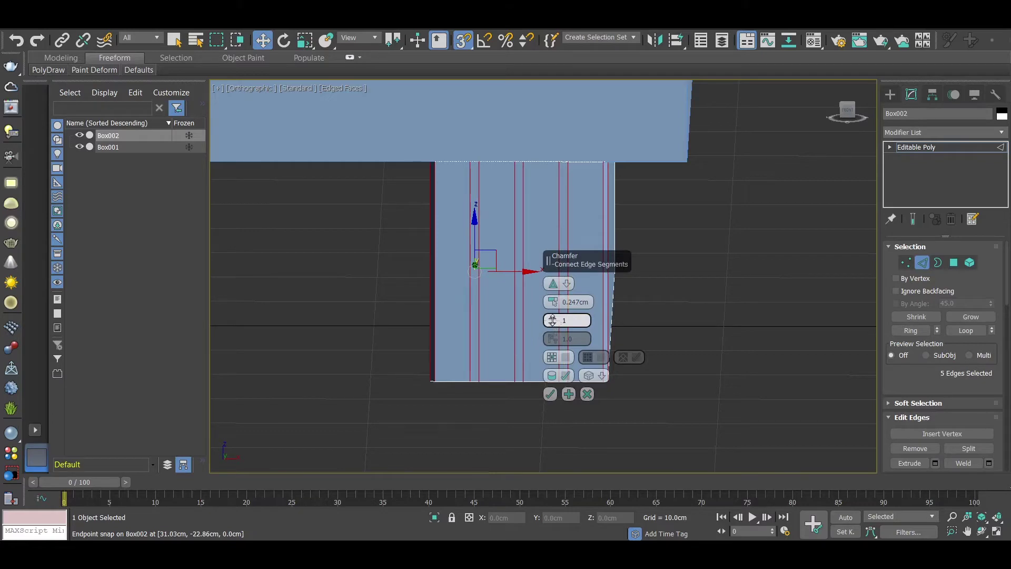
{"action": "left_click_drag", "start_coordinate": [551, 319], "coordinate": [553, 320]}
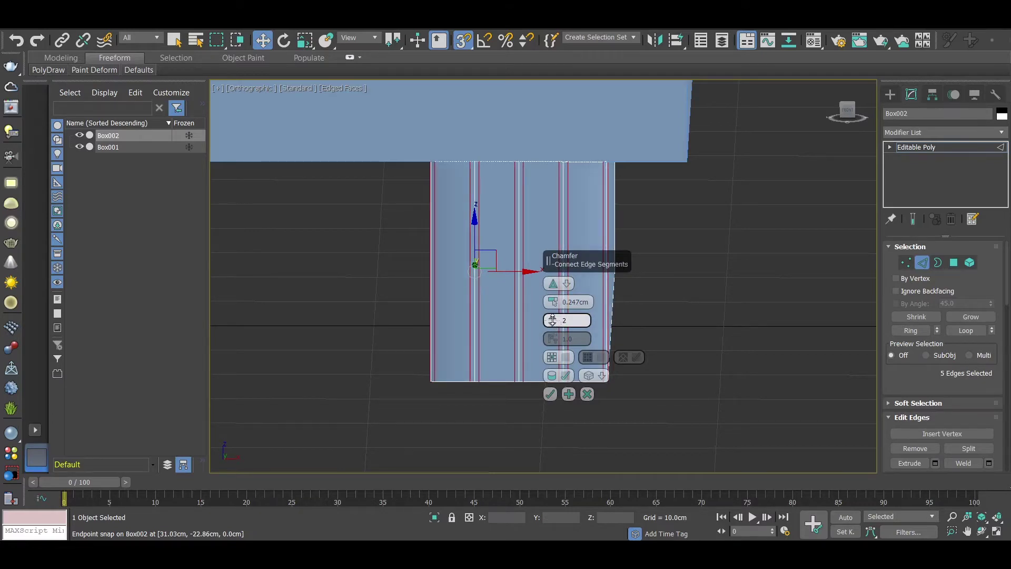
{"action": "middle_click_drag", "start_coordinate": [551, 320], "coordinate": [515, 313], "text": "alt"}
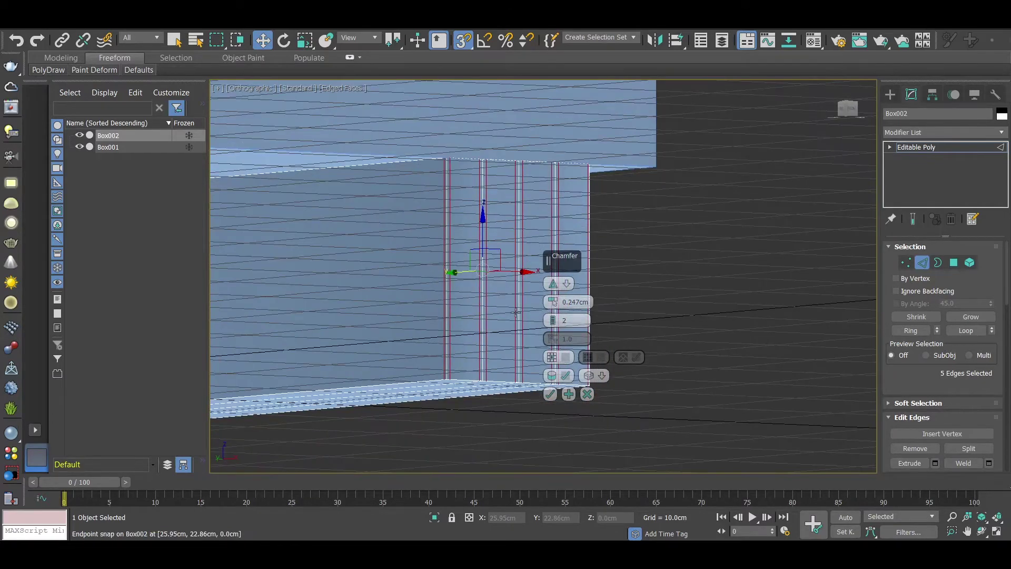
{"action": "scroll", "coordinate": [516, 312], "scroll_direction": "up", "scroll_amount": 5}
{"action": "mouse_move", "coordinate": [434, 298]}
{"action": "middle_mouse_down", "text": "alt"}
{"action": "mouse_move", "coordinate": [450, 310]}
{"action": "mouse_move", "coordinate": [434, 312]}
{"action": "middle_mouse_up", "text": "alt"}
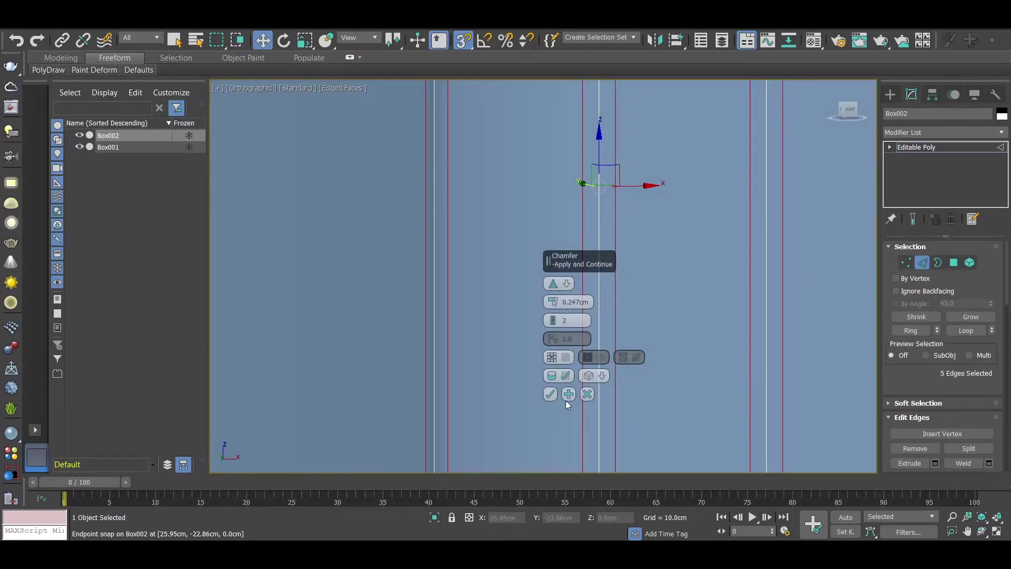
{"action": "left_click", "coordinate": [549, 394]}
{"action": "mouse_move", "coordinate": [536, 355]}
{"action": "middle_mouse_down", "text": "alt"}
{"action": "mouse_move", "coordinate": [514, 344]}
{"action": "mouse_move", "coordinate": [501, 355]}
{"action": "mouse_move", "coordinate": [497, 331]}
{"action": "middle_mouse_up", "text": "alt"}
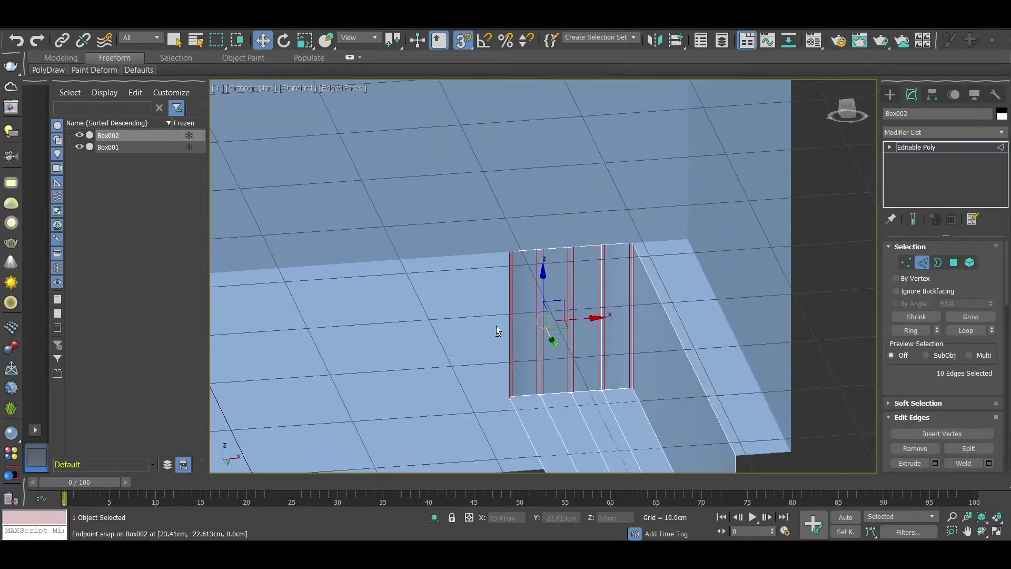
Select one chamfered edge on Box002 and extend to the three matching groove edges
{"action": "scroll", "coordinate": [537, 395], "scroll_direction": "up", "scroll_amount": 1}
{"action": "scroll", "coordinate": [537, 395], "scroll_direction": "up", "scroll_amount": 3}
{"action": "scroll", "coordinate": [532, 390], "scroll_direction": "up", "scroll_amount": 2}
{"action": "left_click", "coordinate": [526, 380]}
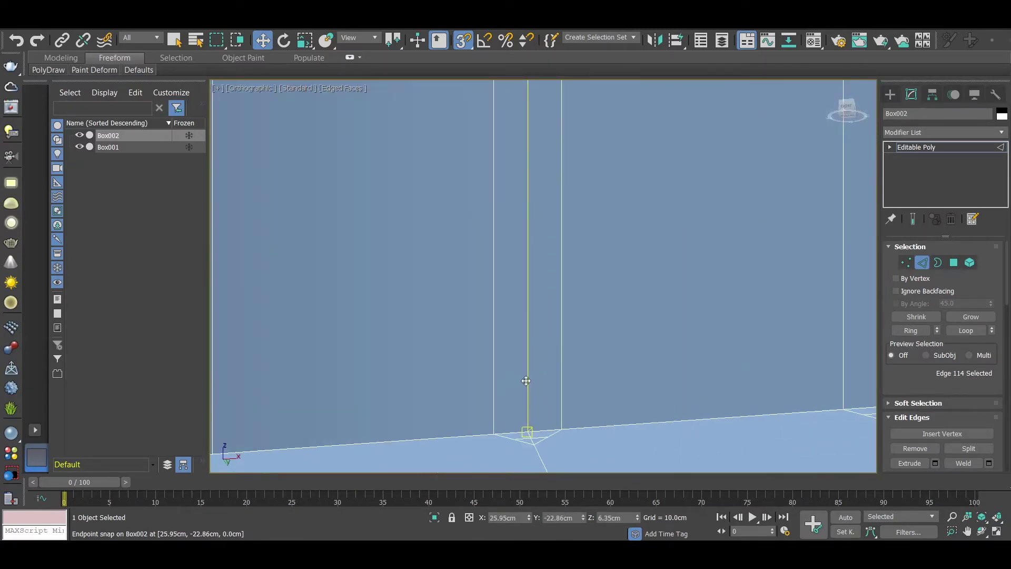
{"action": "scroll", "coordinate": [536, 381], "scroll_direction": "down", "scroll_amount": 2}
{"action": "middle_click_drag", "start_coordinate": [532, 379], "coordinate": [577, 377], "text": "alt"}
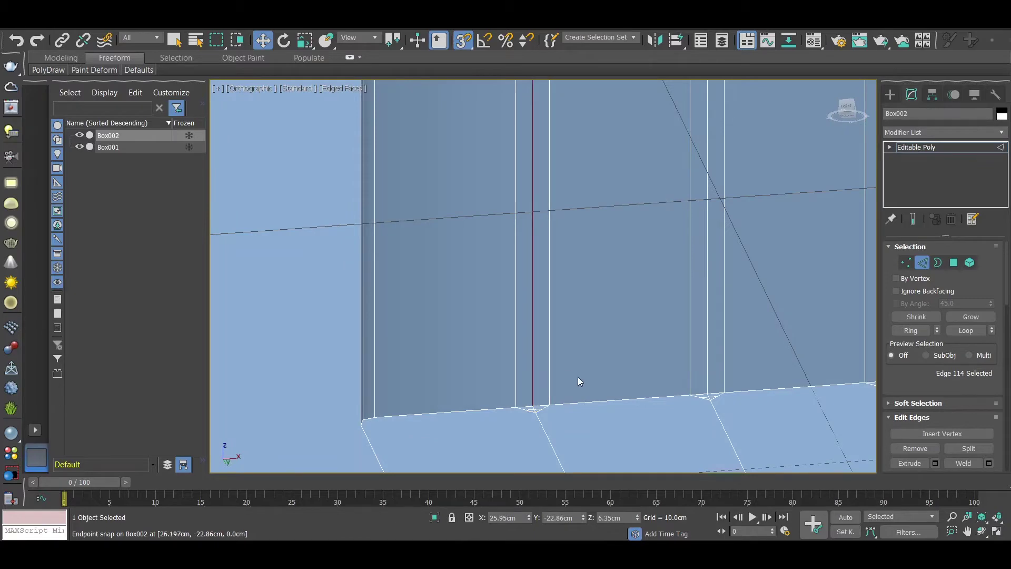
{"action": "left_click_drag", "start_coordinate": [577, 377], "coordinate": [781, 346], "text": "ctrl"}
{"action": "scroll", "coordinate": [741, 272], "scroll_direction": "up", "scroll_amount": 3}
{"action": "mouse_move", "coordinate": [741, 272]}
{"action": "middle_mouse_down", "text": "alt"}
{"action": "mouse_move", "coordinate": [795, 373]}
{"action": "mouse_move", "coordinate": [750, 289]}
{"action": "middle_mouse_up", "text": "alt"}
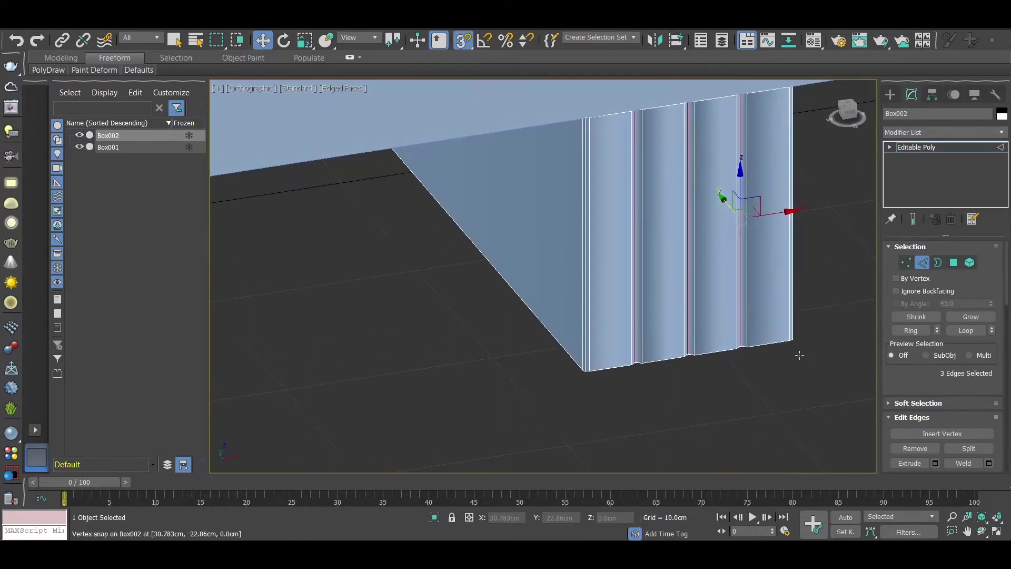
Select all of Box002's polygons and clear all their smoothing groups
{"action": "key", "text": "4"}
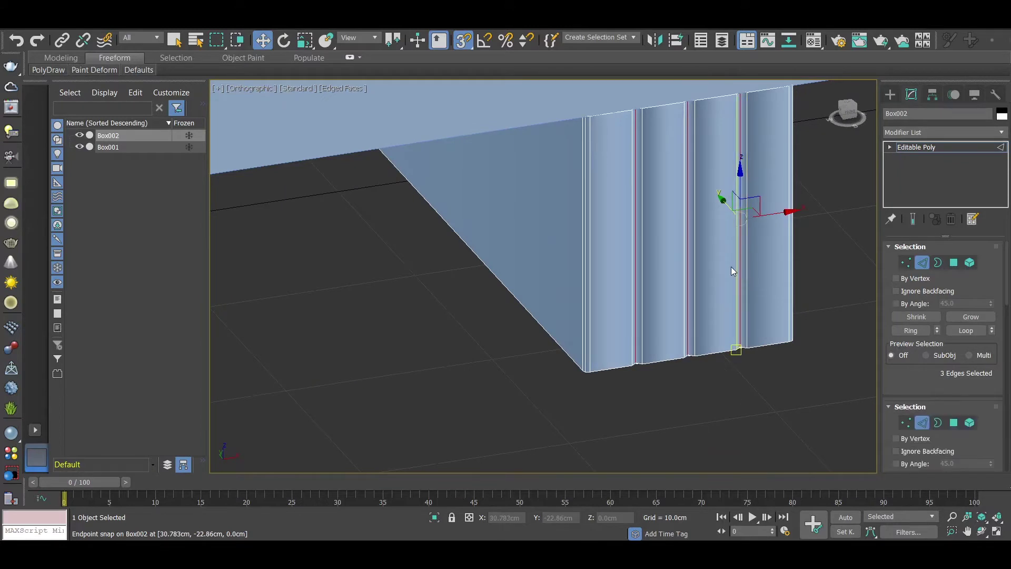
{"action": "key", "text": "ctrl+a"}
{"action": "scroll", "coordinate": [969, 406], "scroll_direction": "down", "scroll_amount": 5}
{"action": "scroll", "coordinate": [969, 406], "scroll_direction": "down", "scroll_amount": 5}
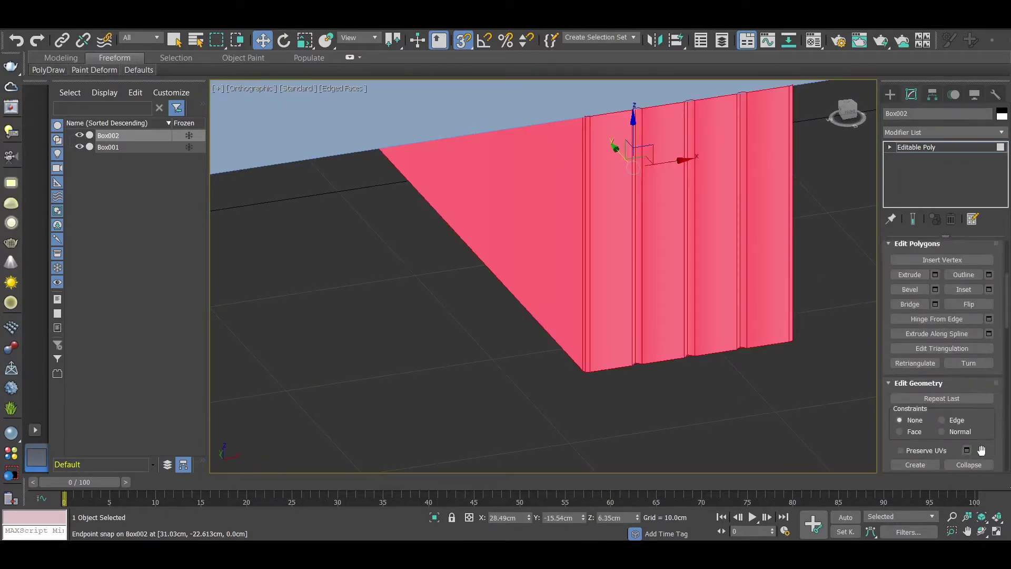
{"action": "scroll", "coordinate": [969, 421], "scroll_direction": "down", "scroll_amount": 5}
{"action": "scroll", "coordinate": [969, 467], "scroll_direction": "down", "scroll_amount": 5}
{"action": "scroll", "coordinate": [949, 460], "scroll_direction": "down", "scroll_amount": 5}
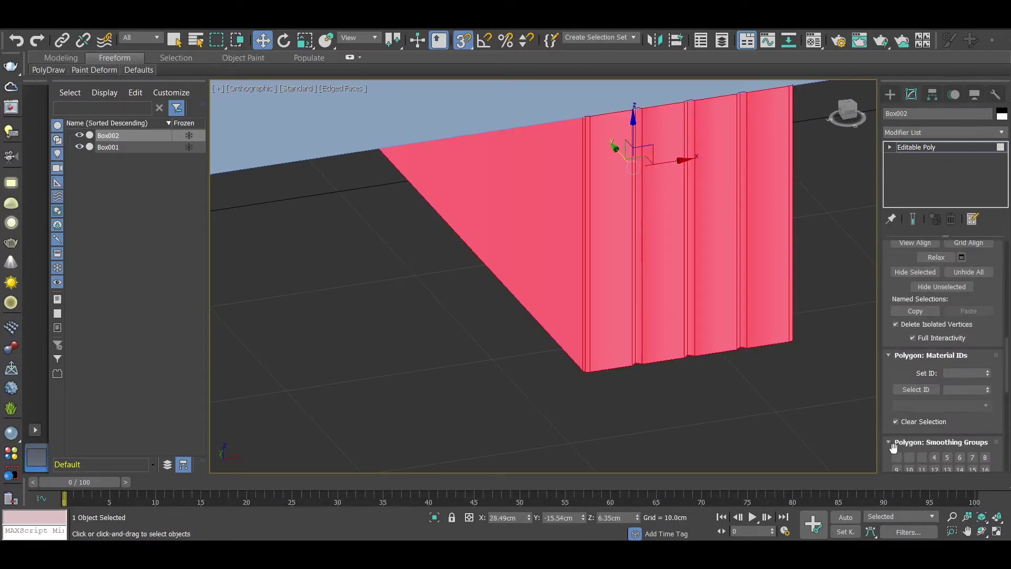
{"action": "scroll", "coordinate": [942, 437], "scroll_direction": "down", "scroll_amount": 5}
{"action": "left_click", "coordinate": [965, 431]}
{"action": "left_click", "coordinate": [805, 397]}
Orbit, zoom and pan to frame the cabinet and its grooved base block
{"action": "mouse_move", "coordinate": [806, 397]}
{"action": "middle_mouse_down", "text": "alt"}
{"action": "mouse_move", "coordinate": [700, 359]}
{"action": "mouse_move", "coordinate": [579, 295]}
{"action": "middle_mouse_up", "text": "alt"}
{"action": "scroll", "coordinate": [575, 289], "scroll_direction": "up", "scroll_amount": 2}
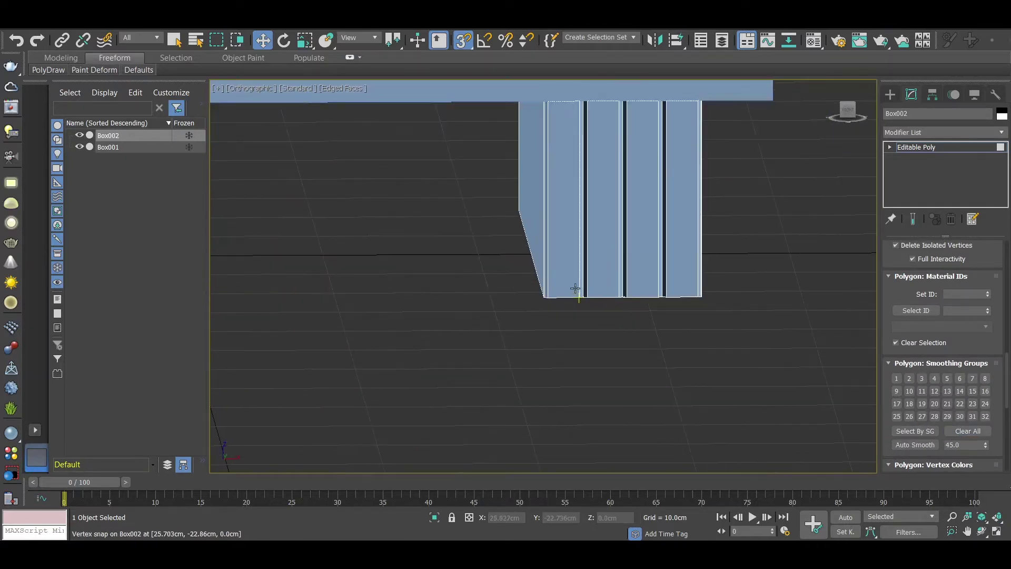
{"action": "scroll", "coordinate": [587, 282], "scroll_direction": "up", "scroll_amount": 4}
{"action": "scroll", "coordinate": [576, 282], "scroll_direction": "up", "scroll_amount": 4}
{"action": "scroll", "coordinate": [575, 283], "scroll_direction": "down", "scroll_amount": 1}
{"action": "scroll", "coordinate": [577, 284], "scroll_direction": "down", "scroll_amount": 4}
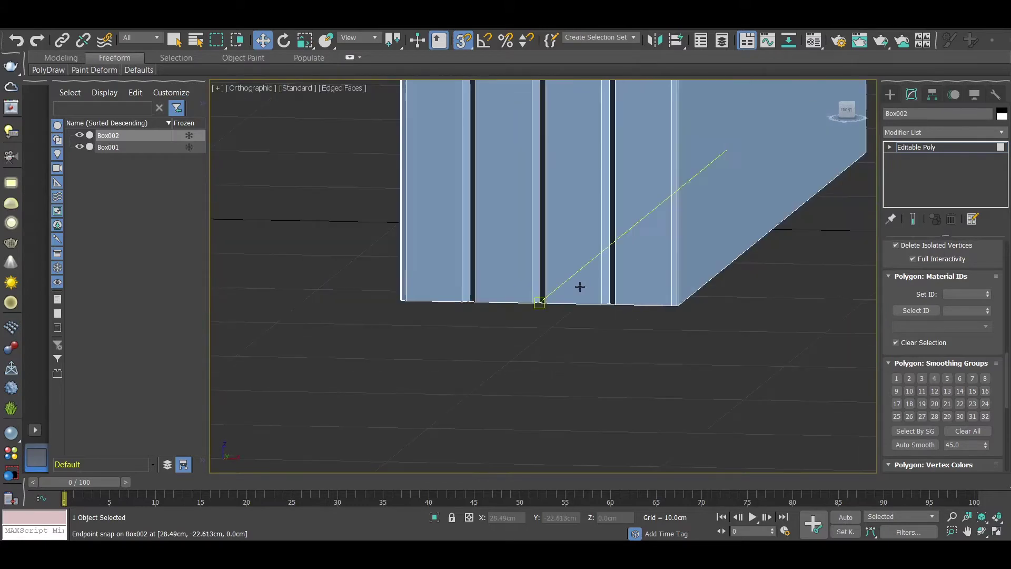
{"action": "scroll", "coordinate": [563, 289], "scroll_direction": "down", "scroll_amount": 3}
{"action": "mouse_move", "coordinate": [562, 289]}
{"action": "middle_mouse_down"}
{"action": "mouse_move", "coordinate": [587, 305]}
{"action": "mouse_move", "coordinate": [579, 299]}
{"action": "middle_mouse_up"}
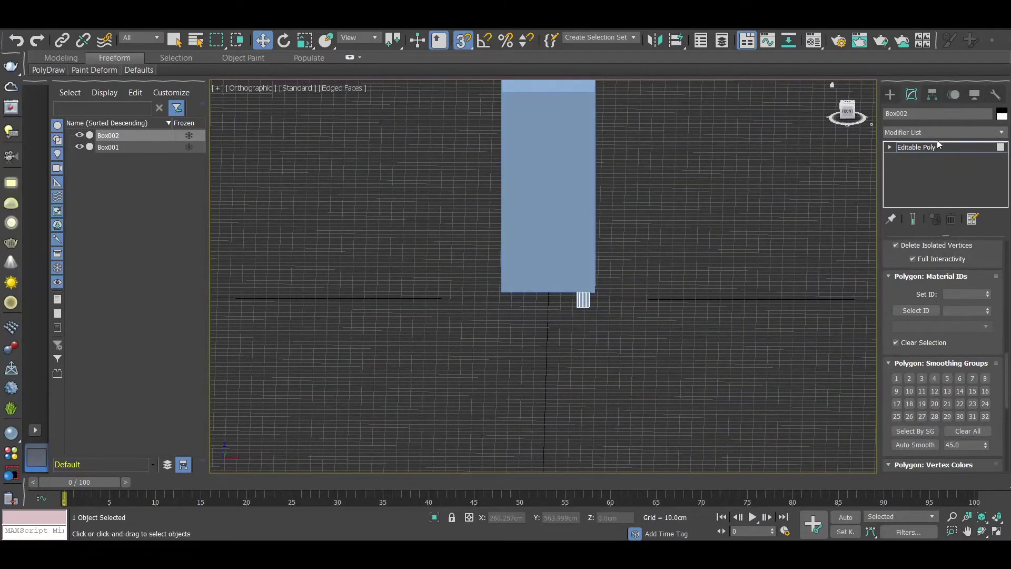
Return to whole-object level and zoom in on the base block in Front view
{"action": "left_click", "coordinate": [886, 149]}
{"action": "mouse_move", "coordinate": [612, 236]}
{"action": "middle_mouse_down", "text": "alt"}
{"action": "mouse_move", "coordinate": [609, 224]}
{"action": "mouse_move", "coordinate": [615, 235]}
{"action": "mouse_move", "coordinate": [594, 279]}
{"action": "middle_mouse_up", "text": "alt"}
{"action": "key", "text": "f"}
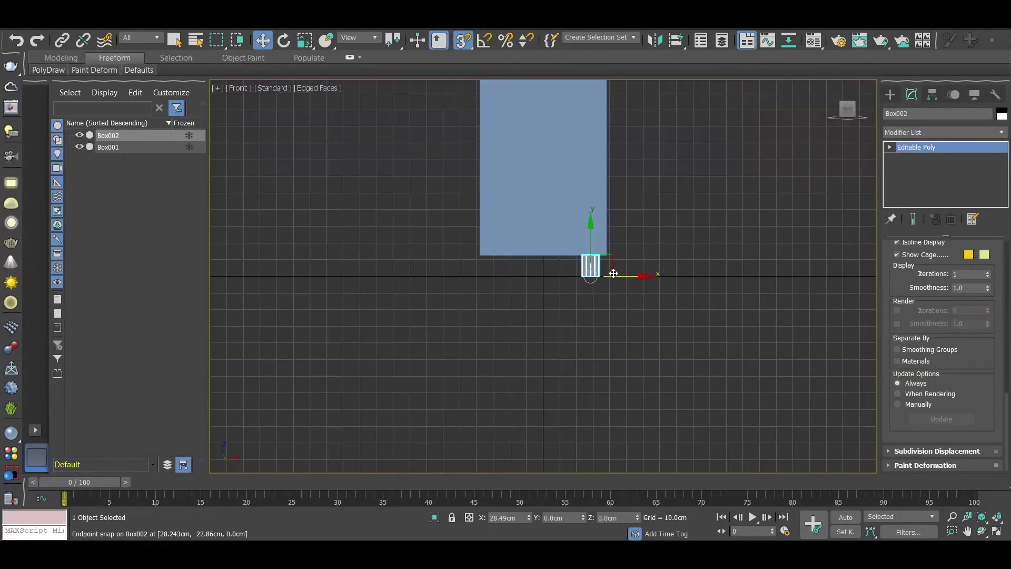
{"action": "scroll", "coordinate": [616, 275], "scroll_direction": "up", "scroll_amount": 2}
{"action": "scroll", "coordinate": [617, 274], "scroll_direction": "up", "scroll_amount": 2}
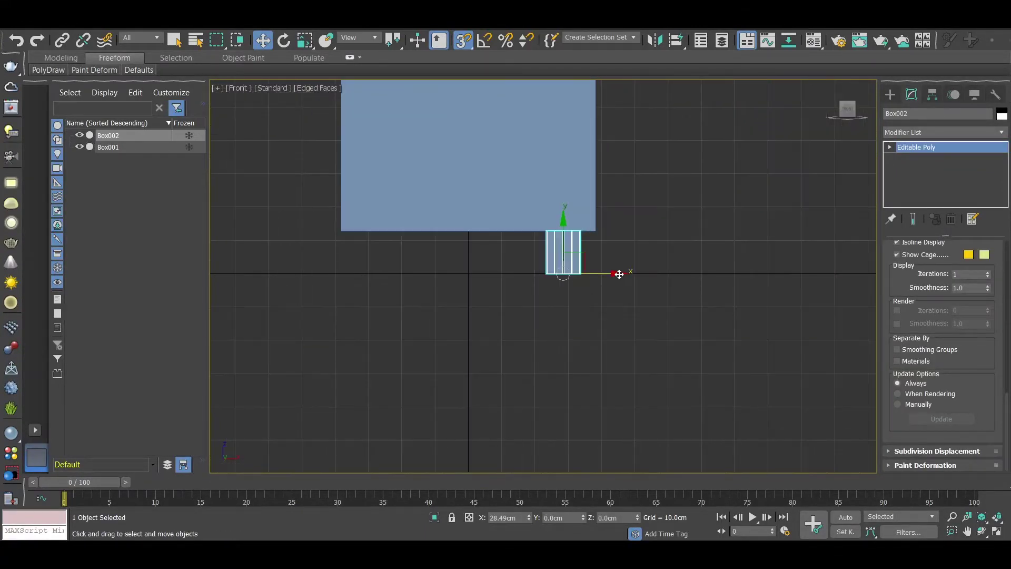
Shift-drag a copy of the grooved base block to the cabinet's left side as Box003
{"action": "left_click_drag", "start_coordinate": [564, 264], "coordinate": [377, 259], "text": "shift"}
{"action": "left_click", "coordinate": [518, 333]}
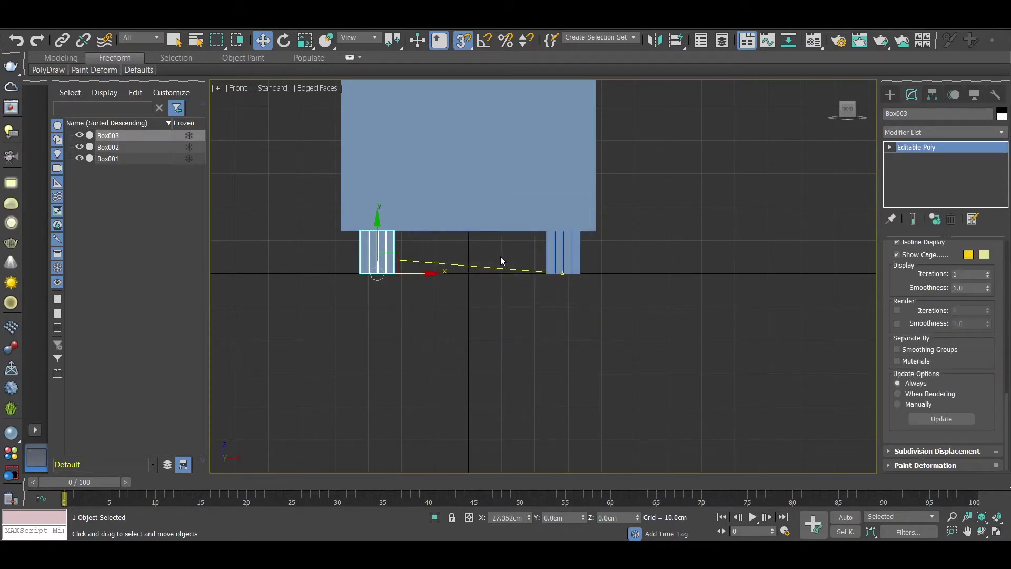
{"action": "scroll", "coordinate": [500, 254], "scroll_direction": "down", "scroll_amount": 2}
{"action": "scroll", "coordinate": [499, 254], "scroll_direction": "down", "scroll_amount": 2}
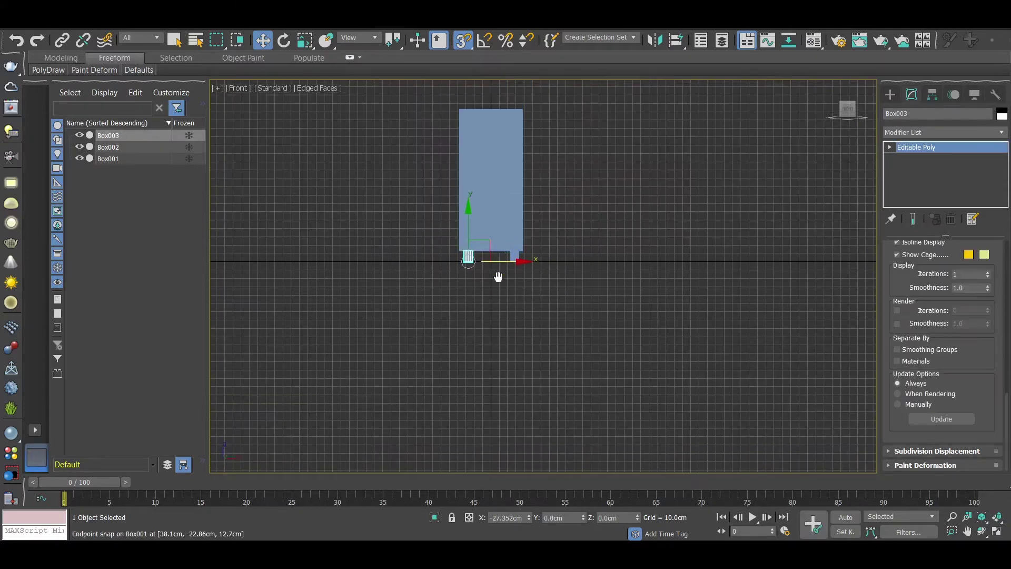
{"action": "middle_click_drag", "start_coordinate": [500, 273], "coordinate": [517, 297]}
{"action": "scroll", "coordinate": [494, 231], "scroll_direction": "up", "scroll_amount": 2}
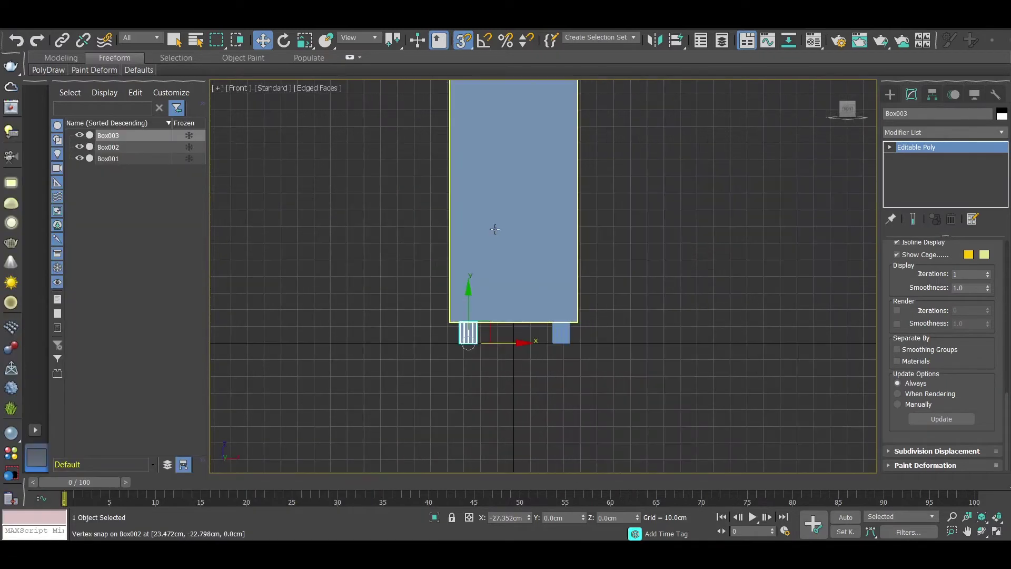
{"action": "middle_click_drag", "start_coordinate": [494, 229], "coordinate": [500, 344]}
{"action": "left_click", "coordinate": [501, 221]}
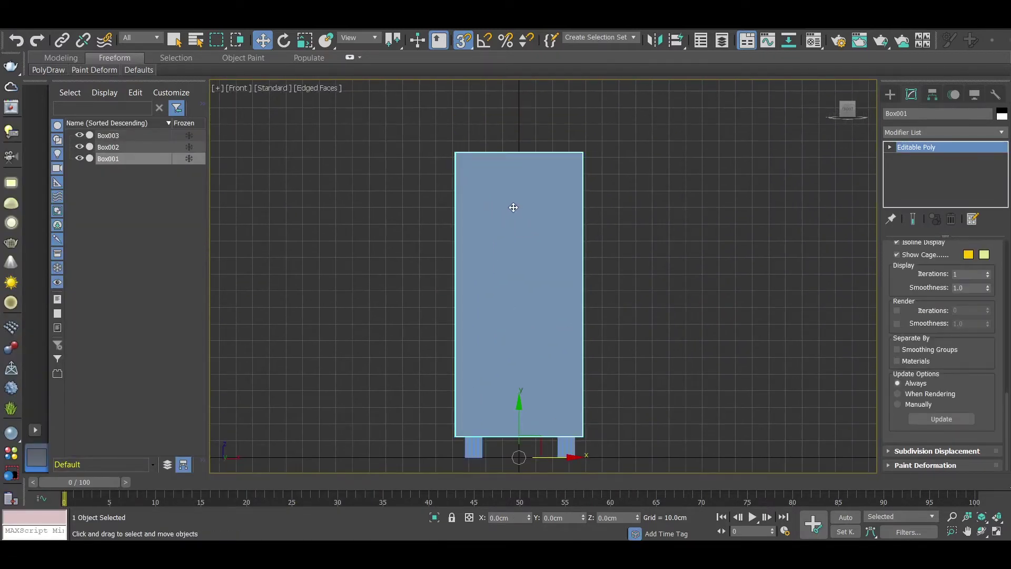
{"action": "right_click", "coordinate": [538, 205]}
{"action": "left_click", "coordinate": [495, 291]}
{"action": "mouse_move", "coordinate": [507, 298]}
{"action": "middle_mouse_down", "text": "alt"}
{"action": "mouse_move", "coordinate": [542, 311]}
{"action": "mouse_move", "coordinate": [532, 309]}
{"action": "mouse_move", "coordinate": [537, 277]}
{"action": "mouse_move", "coordinate": [519, 271]}
{"action": "mouse_move", "coordinate": [553, 282]}
{"action": "mouse_move", "coordinate": [576, 268]}
{"action": "middle_mouse_up", "text": "alt"}
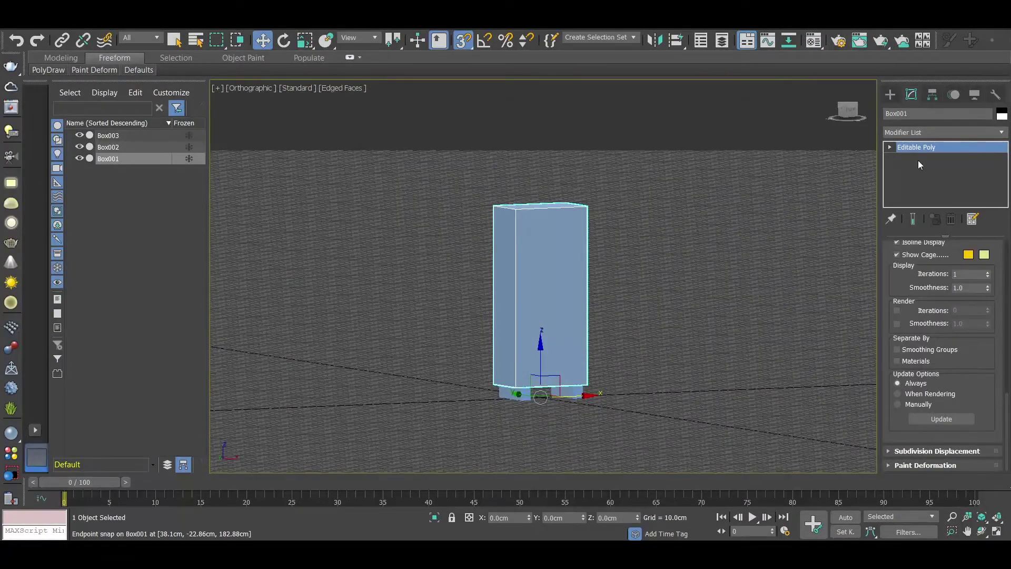
{"action": "scroll", "coordinate": [518, 219], "scroll_direction": "up", "scroll_amount": 4}
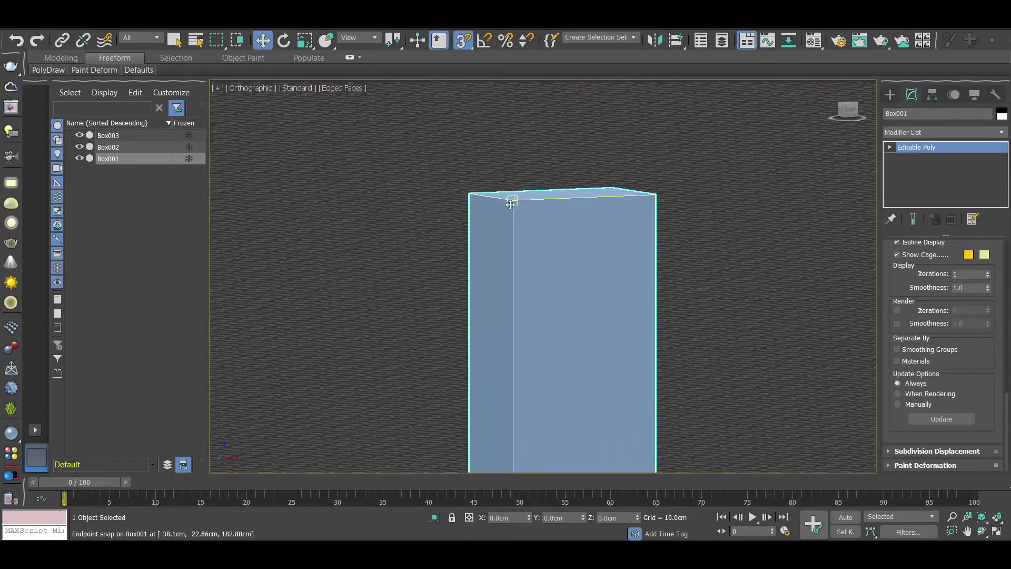
{"action": "scroll", "coordinate": [674, 236], "scroll_direction": "down", "scroll_amount": 5}
{"action": "mouse_move", "coordinate": [599, 300]}
{"action": "middle_mouse_down", "text": "alt"}
{"action": "mouse_move", "coordinate": [581, 263]}
{"action": "mouse_move", "coordinate": [599, 271]}
{"action": "middle_mouse_up", "text": "alt"}
{"action": "left_click", "coordinate": [917, 134]}
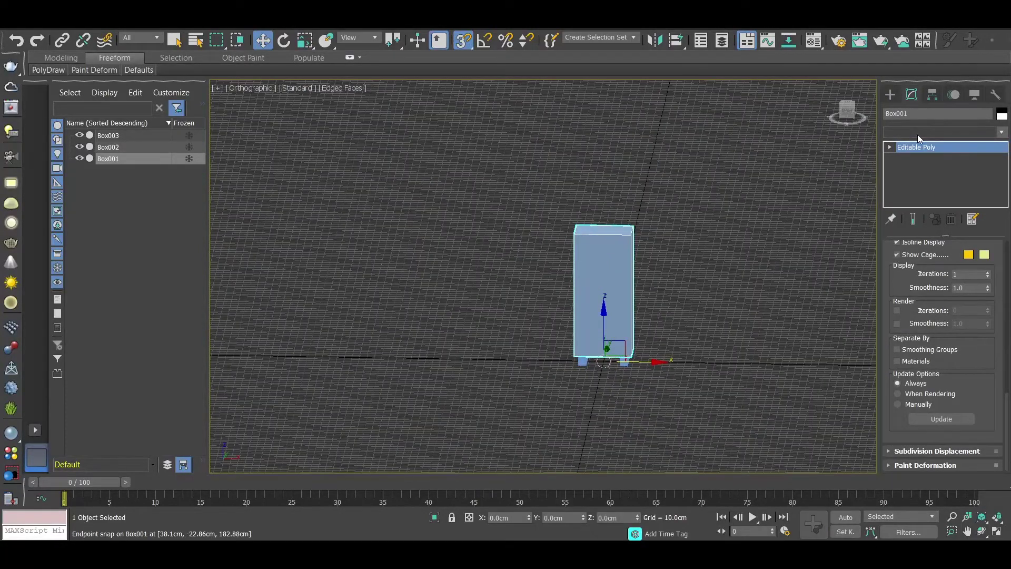
Add a Chamfer modifier to the cabinet box
{"action": "left_click", "coordinate": [917, 135]}
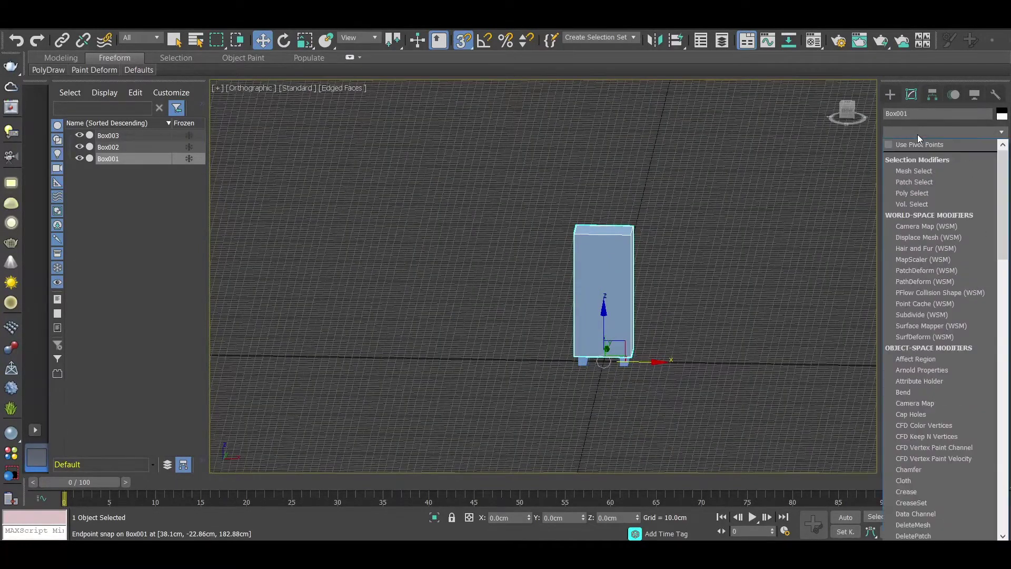
{"action": "type", "text": "ch"}
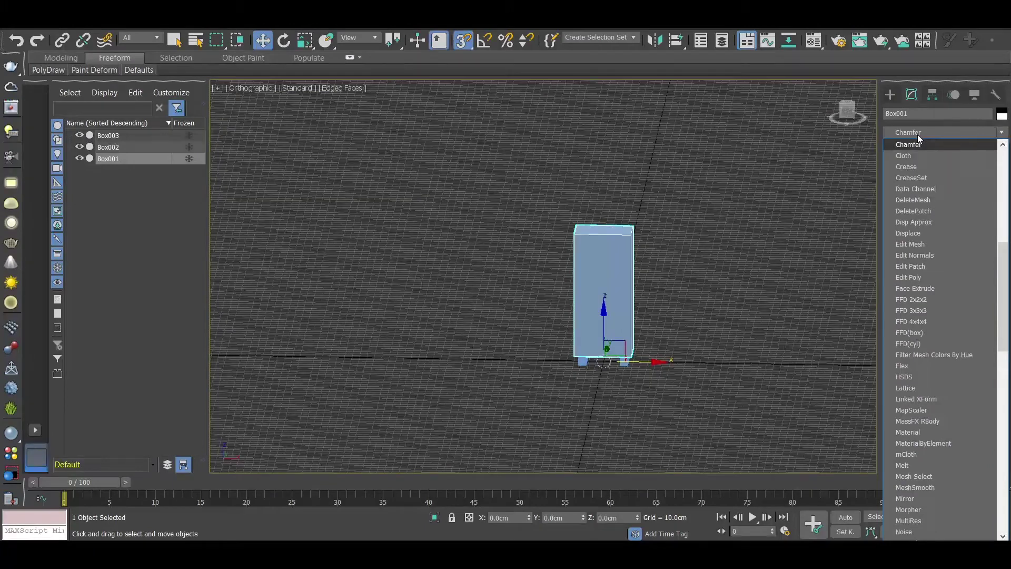
{"action": "key", "text": "Return"}
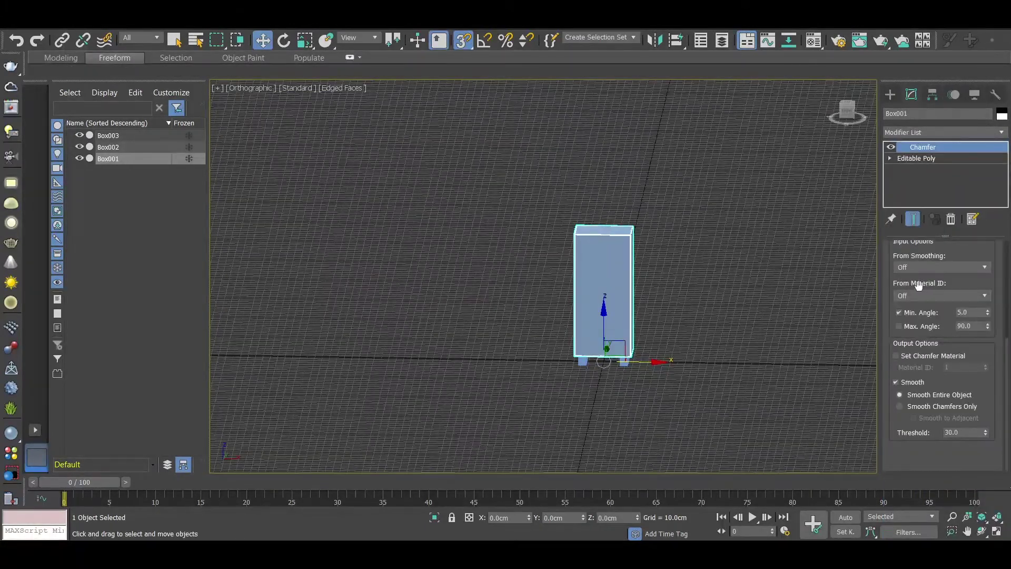
{"action": "scroll", "coordinate": [887, 293], "scroll_direction": "up", "scroll_amount": 3}
{"action": "scroll", "coordinate": [887, 288], "scroll_direction": "up", "scroll_amount": 3}
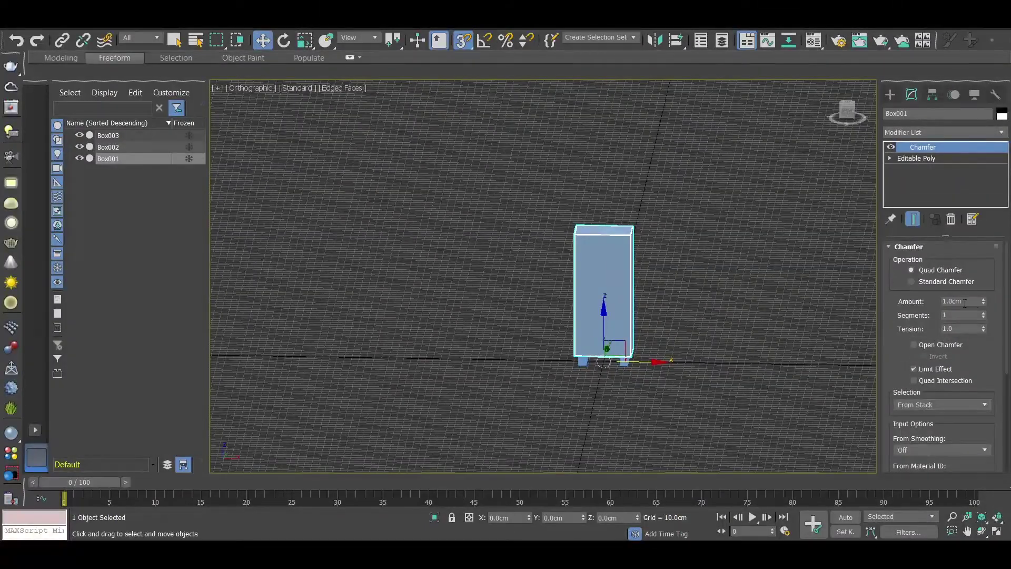
{"action": "scroll", "coordinate": [639, 244], "scroll_direction": "up", "scroll_amount": 5}
{"action": "scroll", "coordinate": [517, 198], "scroll_direction": "up", "scroll_amount": 3}
{"action": "scroll", "coordinate": [527, 200], "scroll_direction": "up", "scroll_amount": 3}
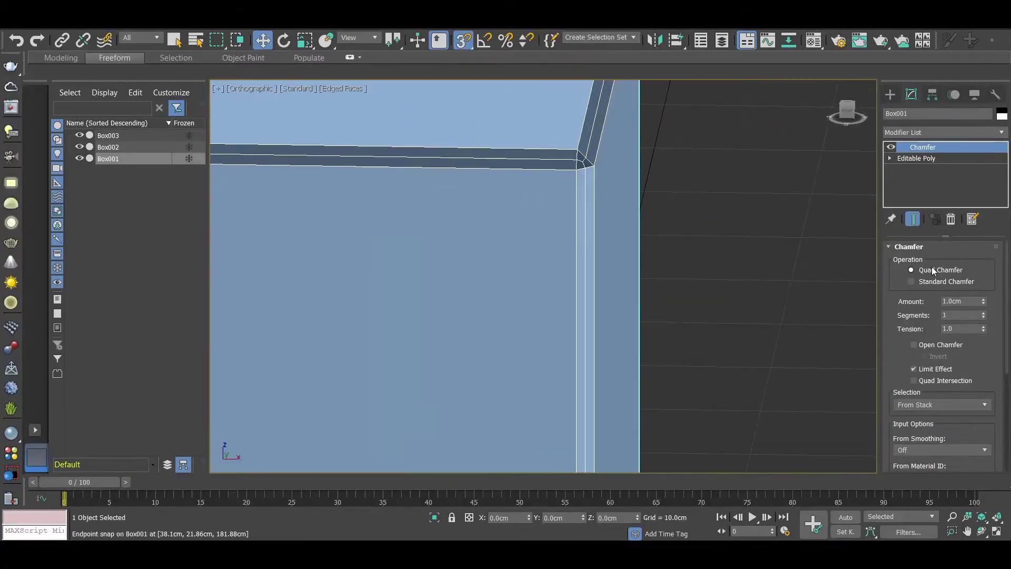
Set the chamfer to 0.38cm amount, 8 segments and 0.48 tension
{"action": "left_click_drag", "start_coordinate": [984, 310], "coordinate": [984, 321]}
{"action": "scroll", "coordinate": [769, 261], "scroll_direction": "down", "scroll_amount": 3}
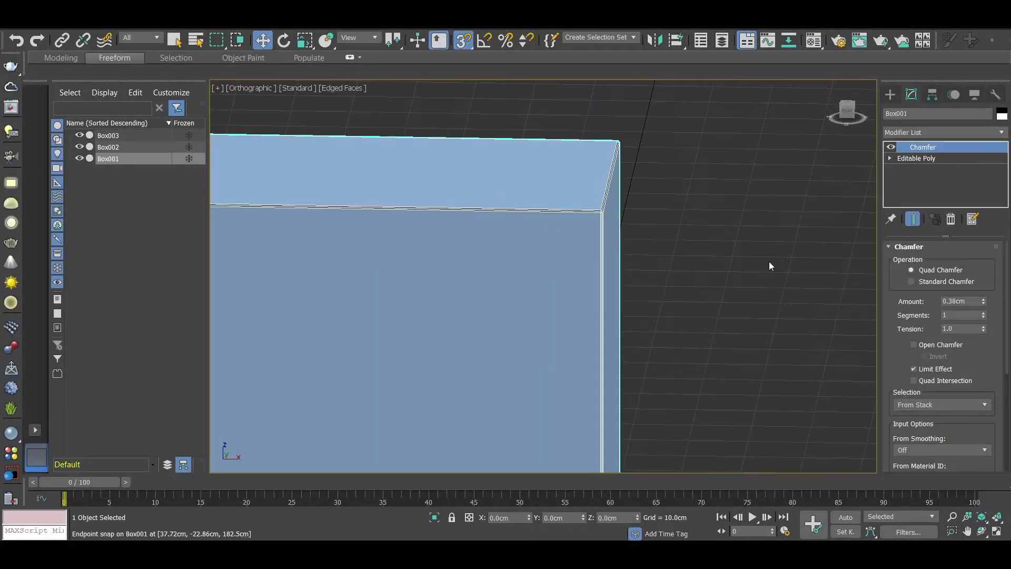
{"action": "scroll", "coordinate": [596, 208], "scroll_direction": "up", "scroll_amount": 3}
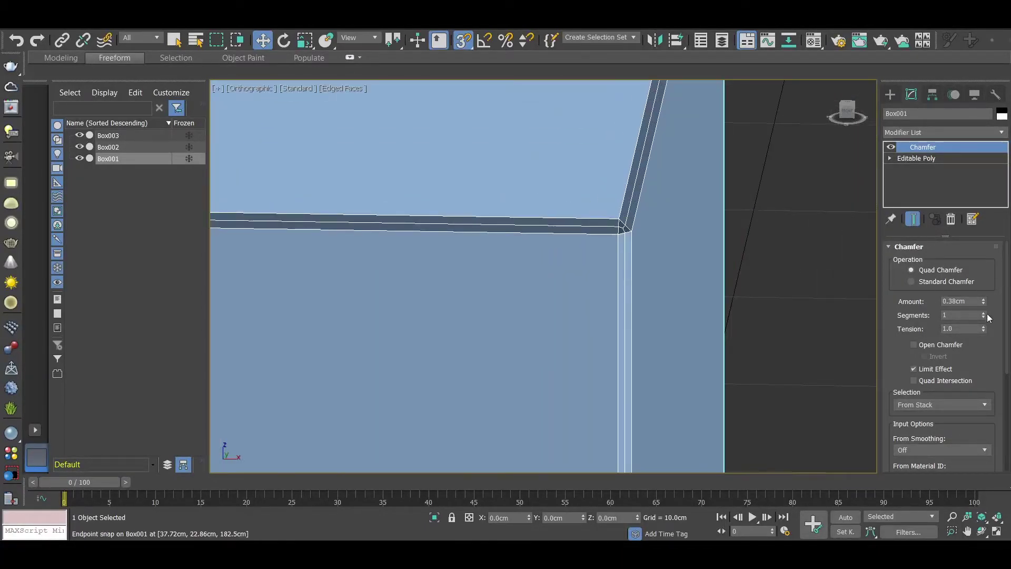
{"action": "left_click_drag", "start_coordinate": [985, 312], "coordinate": [984, 314]}
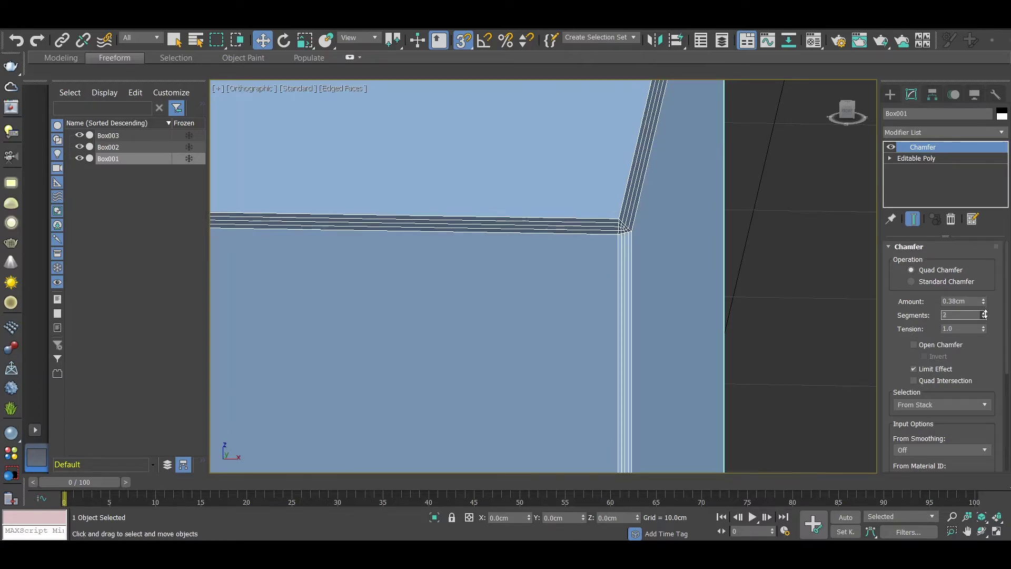
{"action": "type", "text": "5"}
{"action": "key", "text": "Return"}
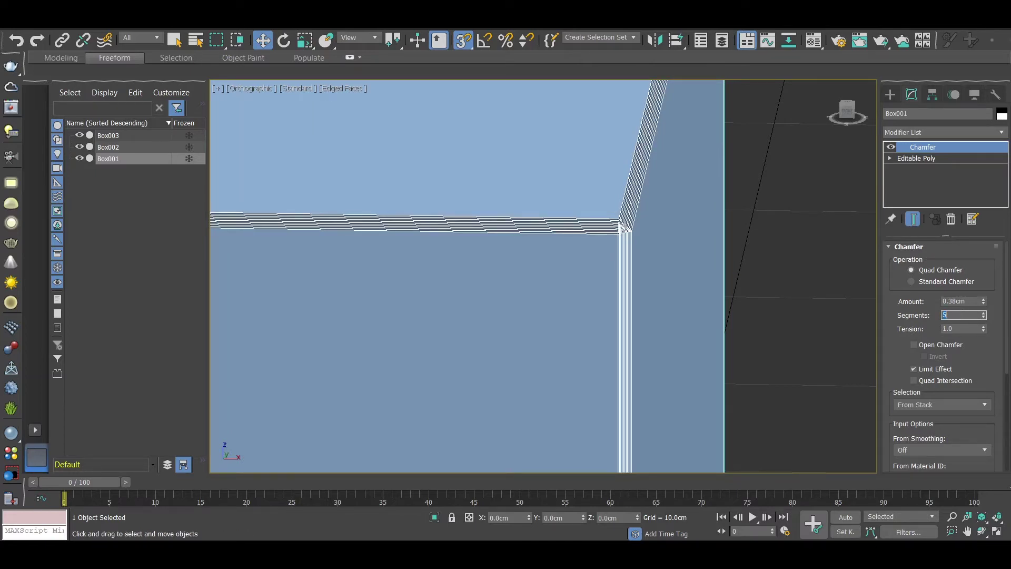
{"action": "left_click_drag", "start_coordinate": [982, 330], "coordinate": [988, 365]}
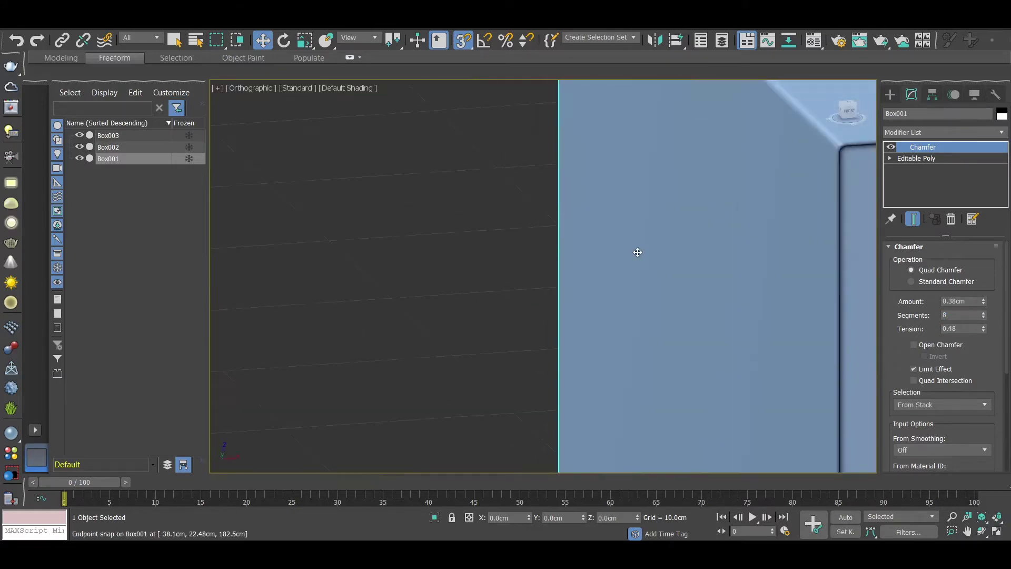
Orbit and zoom to inspect the rounded box edges from the lower front
{"action": "middle_click_drag", "start_coordinate": [711, 267], "coordinate": [401, 208]}
{"action": "scroll", "coordinate": [629, 229], "scroll_direction": "down", "scroll_amount": 3}
{"action": "middle_click_drag", "start_coordinate": [628, 229], "coordinate": [586, 219], "text": "alt"}
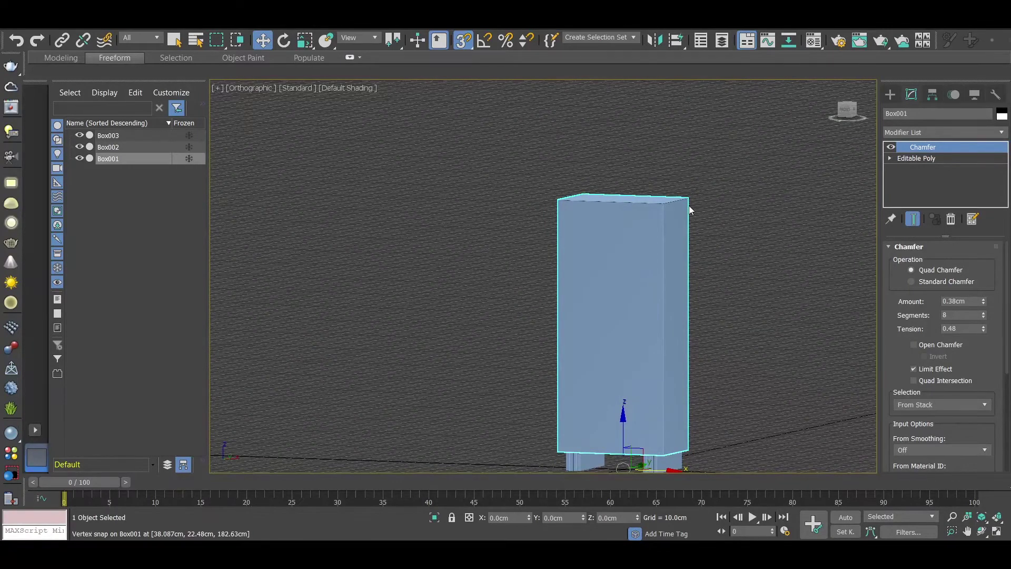
{"action": "scroll", "coordinate": [684, 208], "scroll_direction": "up", "scroll_amount": 3}
{"action": "scroll", "coordinate": [647, 195], "scroll_direction": "up", "scroll_amount": 2}
{"action": "scroll", "coordinate": [653, 206], "scroll_direction": "up", "scroll_amount": 2}
{"action": "scroll", "coordinate": [653, 205], "scroll_direction": "up", "scroll_amount": 2}
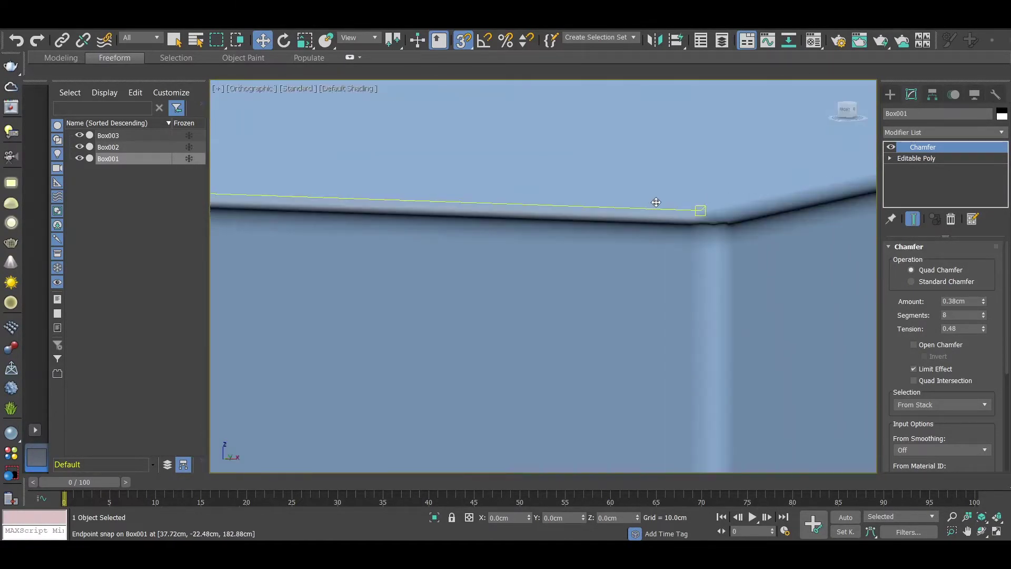
{"action": "scroll", "coordinate": [745, 219], "scroll_direction": "up", "scroll_amount": 2}
{"action": "scroll", "coordinate": [744, 219], "scroll_direction": "up", "scroll_amount": 2}
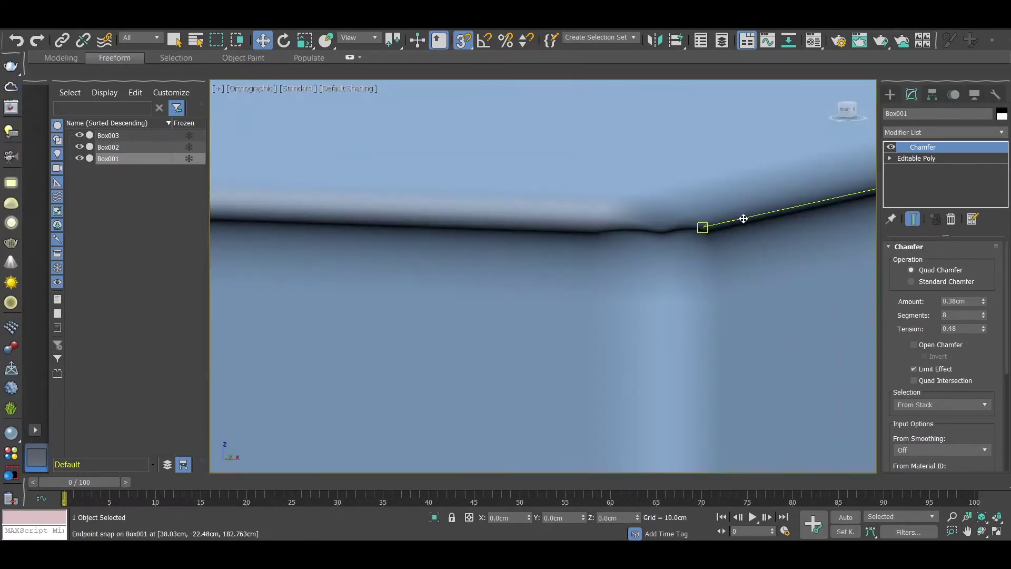
Add an Edit Poly modifier above the Chamfer in Box001's stack
{"action": "left_click", "coordinate": [925, 132]}
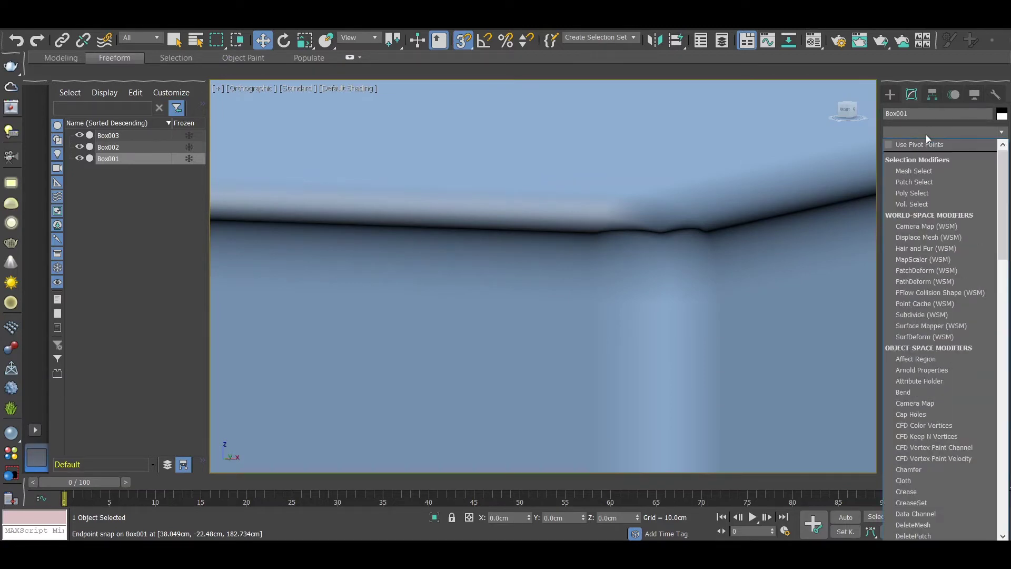
{"action": "key", "text": "e"}
{"action": "key", "text": "d"}
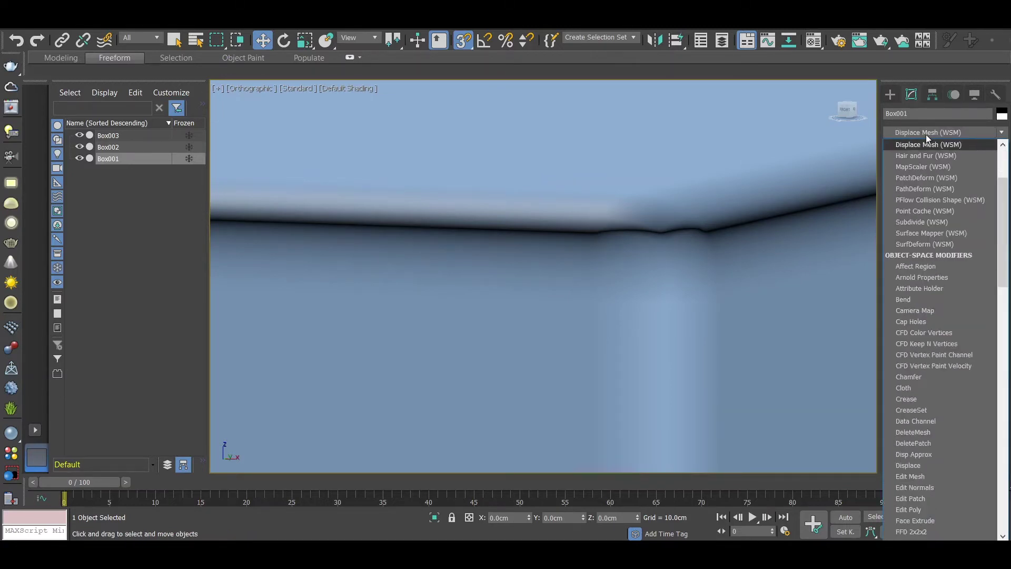
{"action": "key", "text": "e"}
{"action": "key", "text": "e"}
{"action": "key", "text": "e"}
{"action": "key", "text": "Return"}
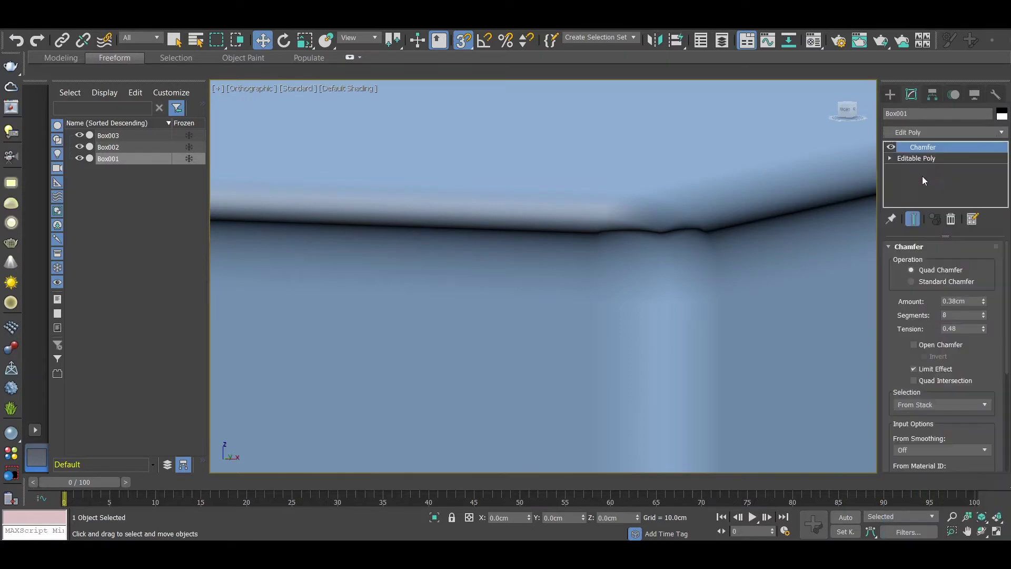
{"action": "scroll", "coordinate": [756, 191], "scroll_direction": "down", "scroll_amount": 5}
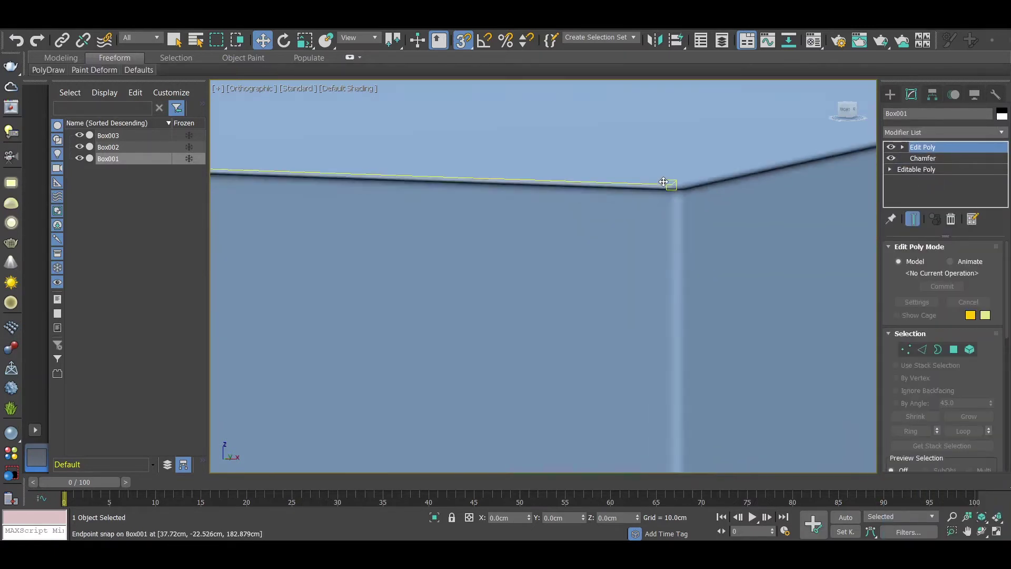
{"action": "mouse_move", "coordinate": [756, 191]}
{"action": "middle_mouse_down", "text": "alt"}
{"action": "mouse_move", "coordinate": [716, 186]}
{"action": "mouse_move", "coordinate": [713, 144]}
{"action": "middle_mouse_up", "text": "alt"}
{"action": "scroll", "coordinate": [716, 186], "scroll_direction": "down", "scroll_amount": 3}
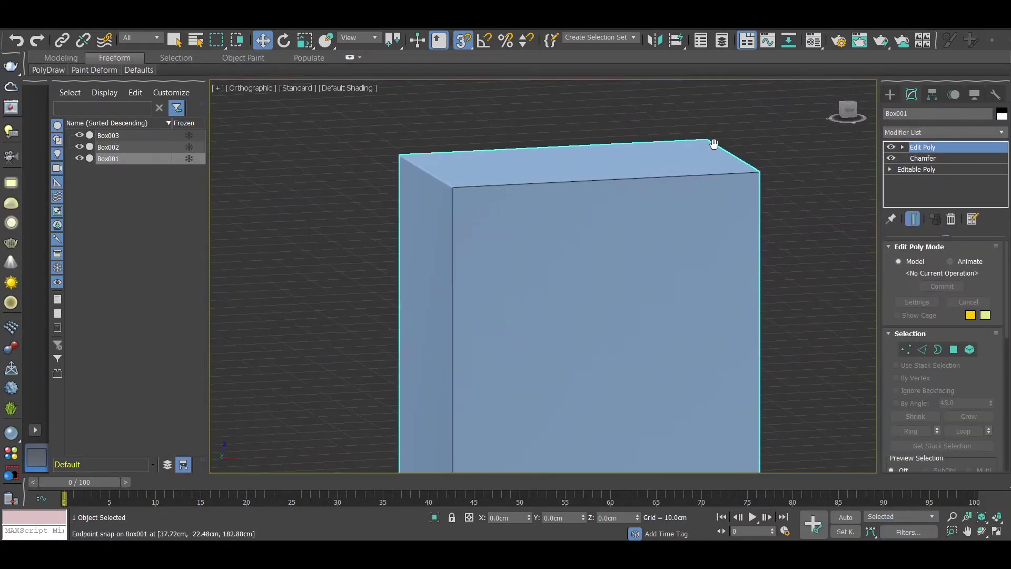
{"action": "scroll", "coordinate": [713, 145], "scroll_direction": "up", "scroll_amount": 2}
Select the cabinet's front polygon and start an Inset on it
{"action": "key", "text": "4"}
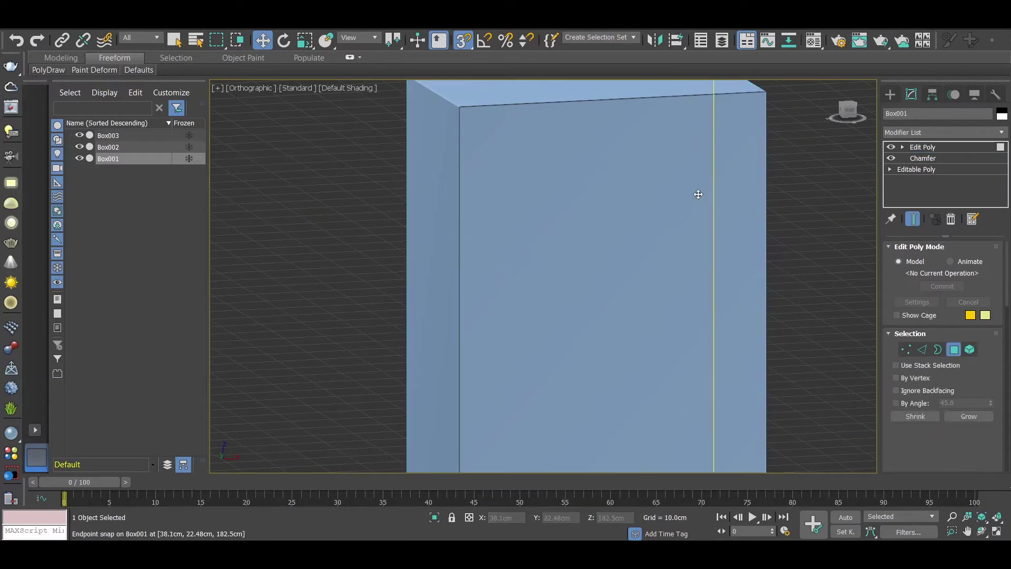
{"action": "left_click", "coordinate": [684, 185]}
{"action": "scroll", "coordinate": [679, 181], "scroll_direction": "down", "scroll_amount": 3}
{"action": "mouse_move", "coordinate": [643, 169]}
{"action": "middle_mouse_down"}
{"action": "mouse_move", "coordinate": [614, 77]}
{"action": "mouse_move", "coordinate": [589, 90]}
{"action": "middle_mouse_up"}
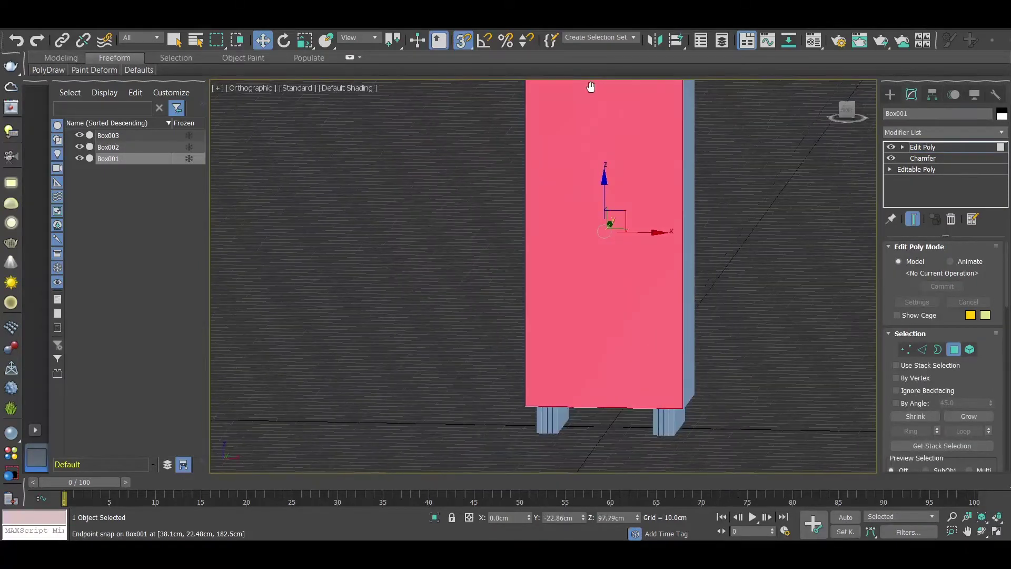
{"action": "scroll", "coordinate": [658, 373], "scroll_direction": "up", "scroll_amount": 5}
{"action": "right_click", "coordinate": [774, 241]}
{"action": "left_click", "coordinate": [685, 248]}
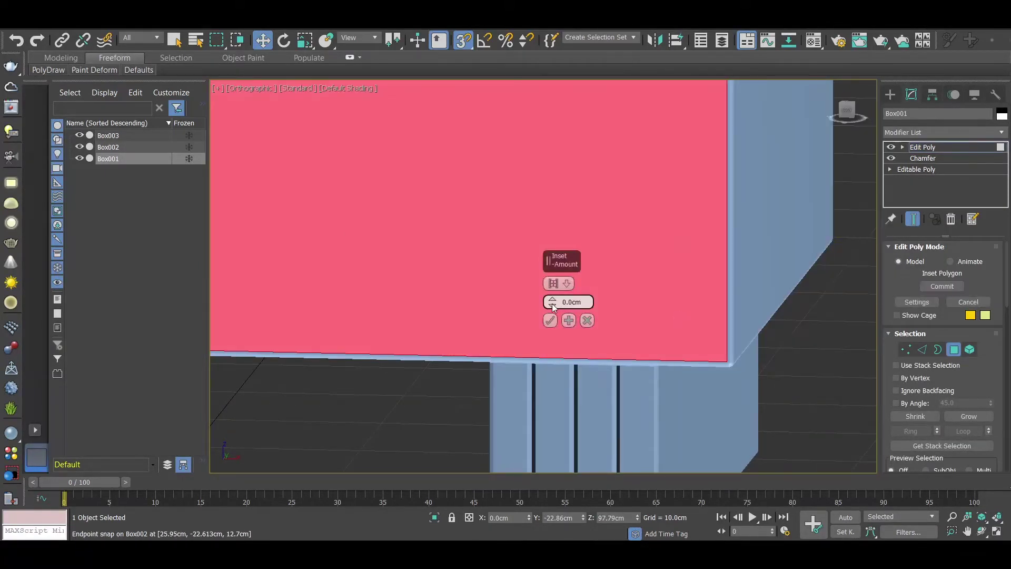
{"action": "left_click_drag", "start_coordinate": [552, 303], "coordinate": [555, 275]}
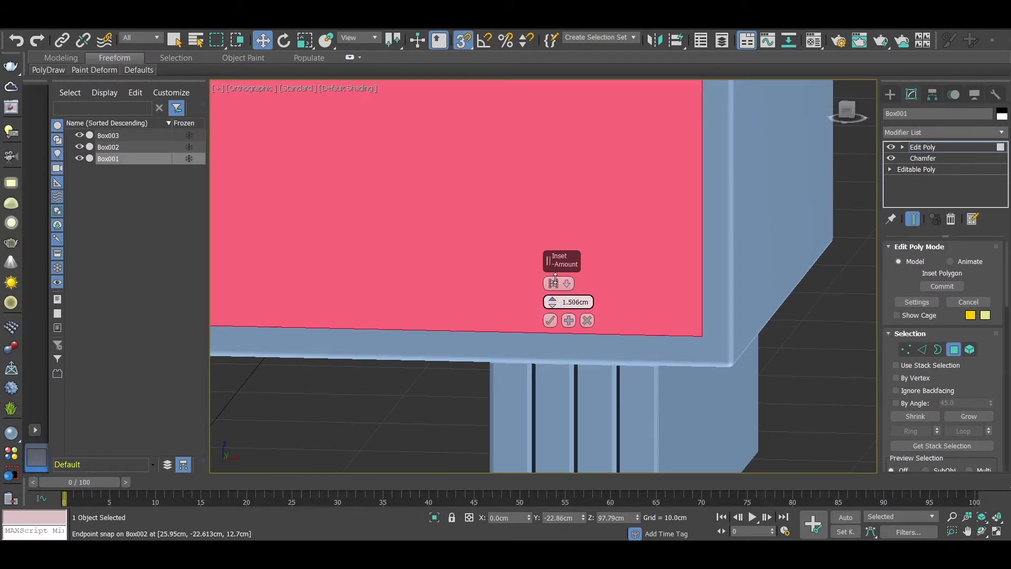
{"action": "double_click", "coordinate": [581, 301]}
{"action": "type", "text": "1.5"}
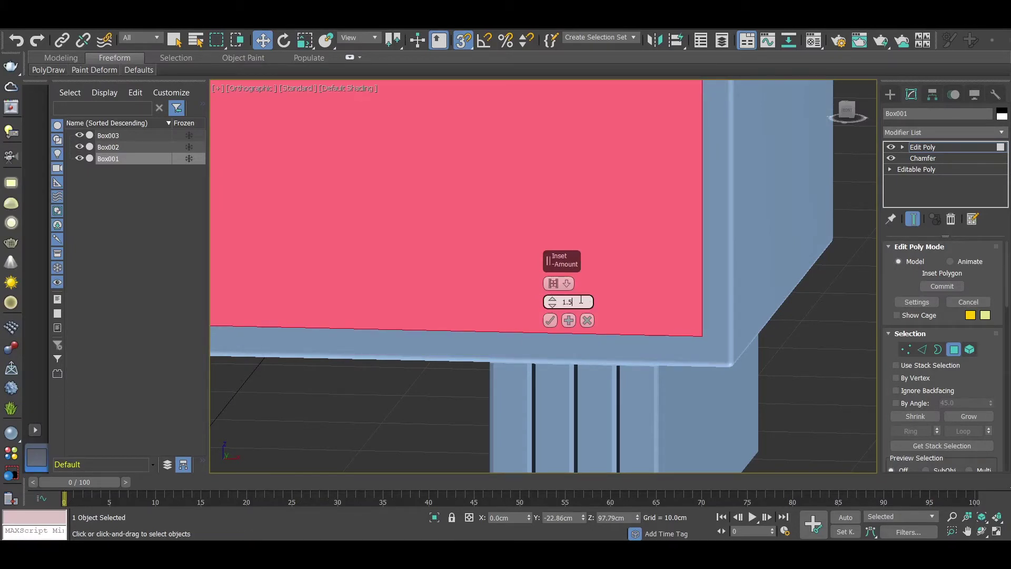
{"action": "key", "text": "Return"}
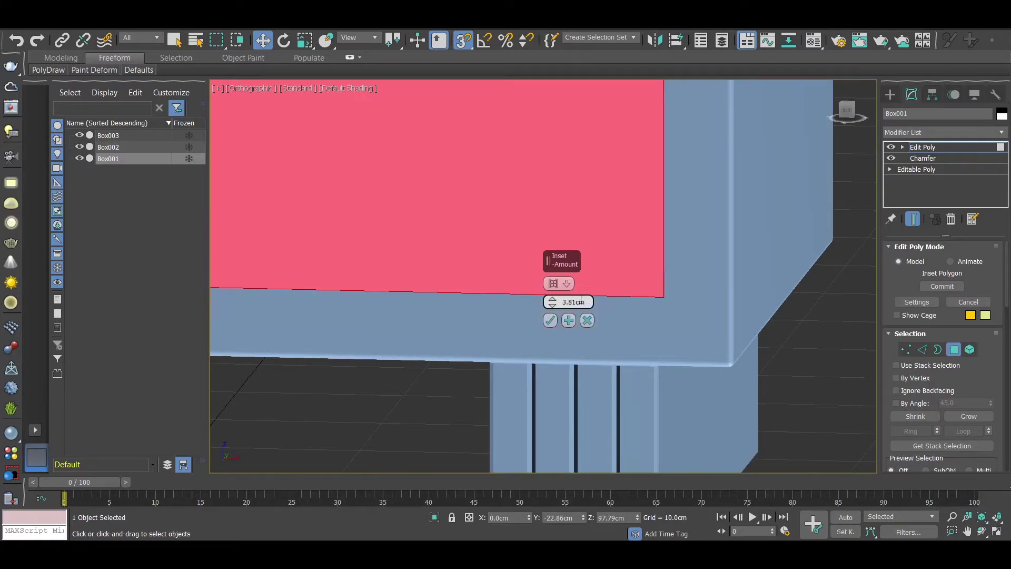
Set the front-face inset amount to 2.288cm and commit it
{"action": "scroll", "coordinate": [612, 301], "scroll_direction": "down", "scroll_amount": 2}
{"action": "scroll", "coordinate": [612, 301], "scroll_direction": "down", "scroll_amount": 4}
{"action": "scroll", "coordinate": [612, 300], "scroll_direction": "down", "scroll_amount": 3}
{"action": "middle_click_drag", "start_coordinate": [612, 301], "coordinate": [668, 295]}
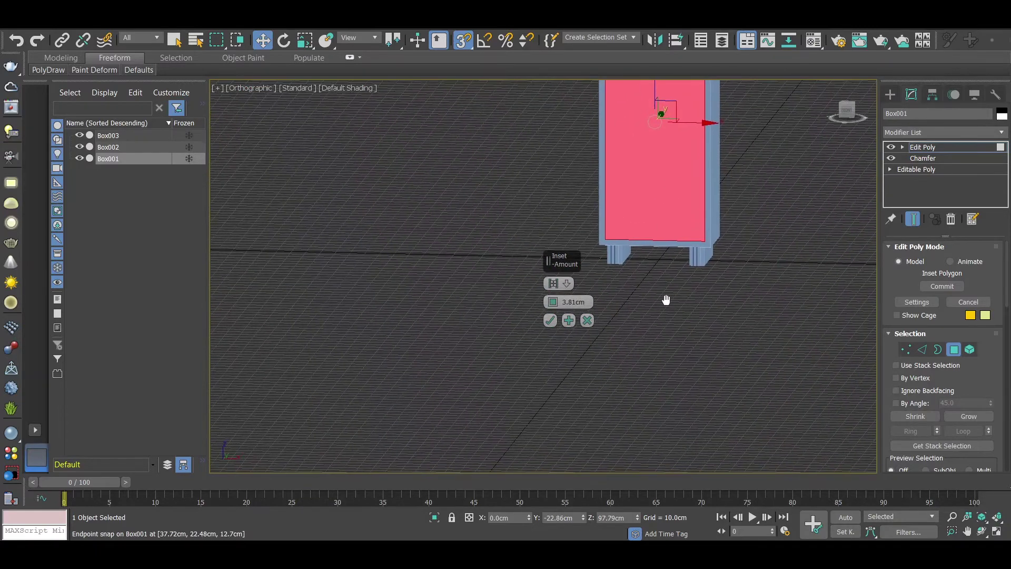
{"action": "key", "text": "super"}
{"action": "middle_click_drag", "start_coordinate": [611, 408], "coordinate": [657, 272]}
{"action": "scroll", "coordinate": [586, 210], "scroll_direction": "up", "scroll_amount": 3}
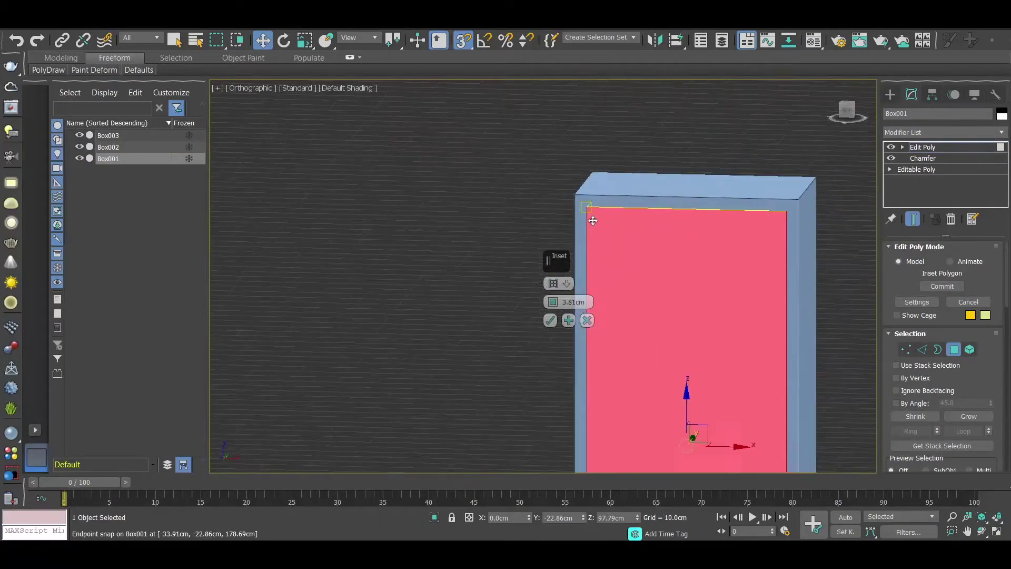
{"action": "scroll", "coordinate": [564, 191], "scroll_direction": "up", "scroll_amount": 2}
{"action": "scroll", "coordinate": [595, 252], "scroll_direction": "up", "scroll_amount": 1}
{"action": "type", "text": "1"}
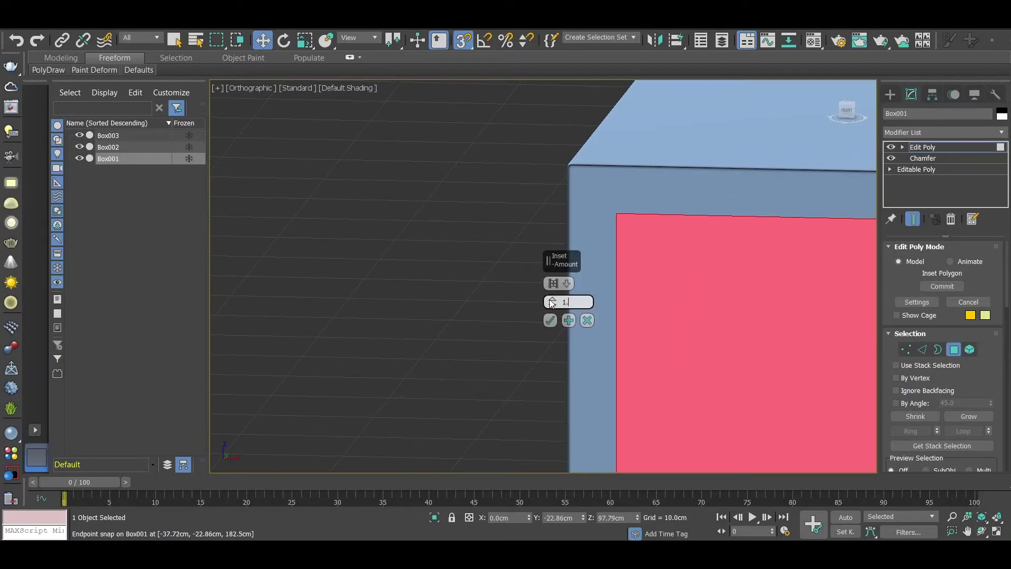
{"action": "type", "text": "25"}
{"action": "key", "text": "Return"}
{"action": "key", "text": "z"}
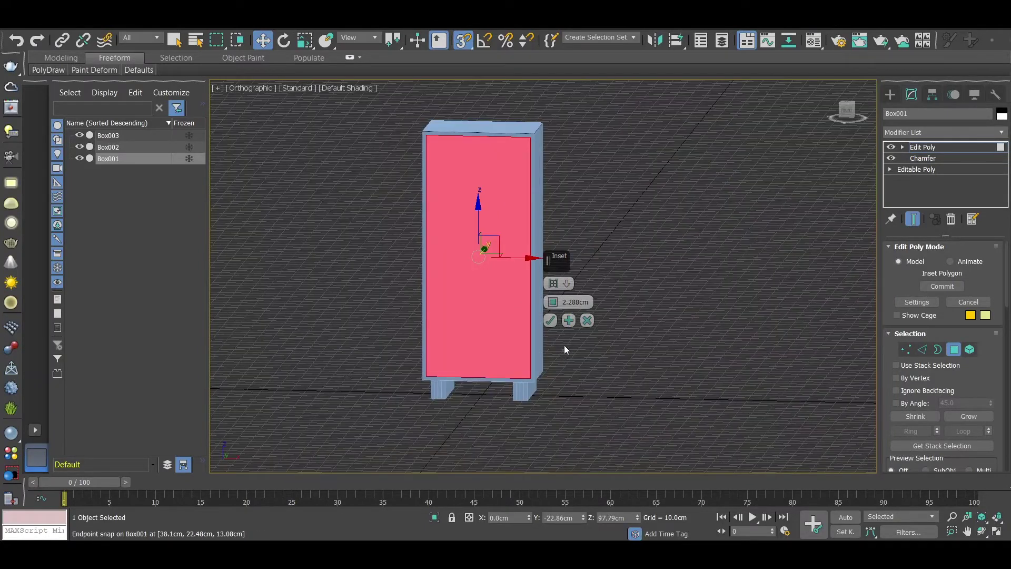
{"action": "left_click", "coordinate": [550, 322]}
Tilt and zoom the view to see the whole inset front
{"action": "scroll", "coordinate": [463, 131], "scroll_direction": "up", "scroll_amount": 4}
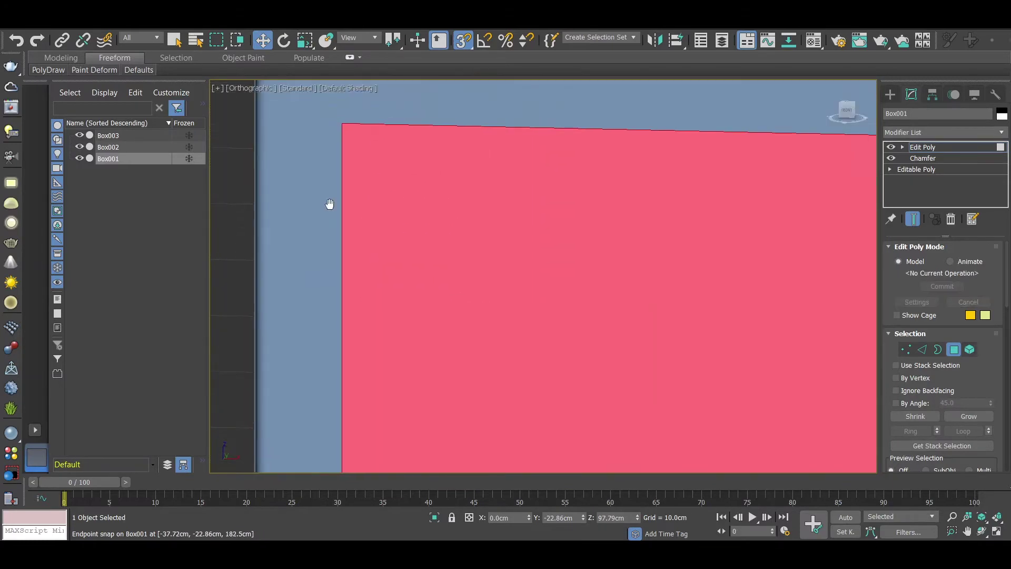
{"action": "scroll", "coordinate": [337, 221], "scroll_direction": "up", "scroll_amount": 2}
{"action": "scroll", "coordinate": [351, 246], "scroll_direction": "down", "scroll_amount": 3}
{"action": "scroll", "coordinate": [473, 292], "scroll_direction": "down", "scroll_amount": 3}
{"action": "middle_click_drag", "start_coordinate": [474, 291], "coordinate": [453, 140], "text": "alt"}
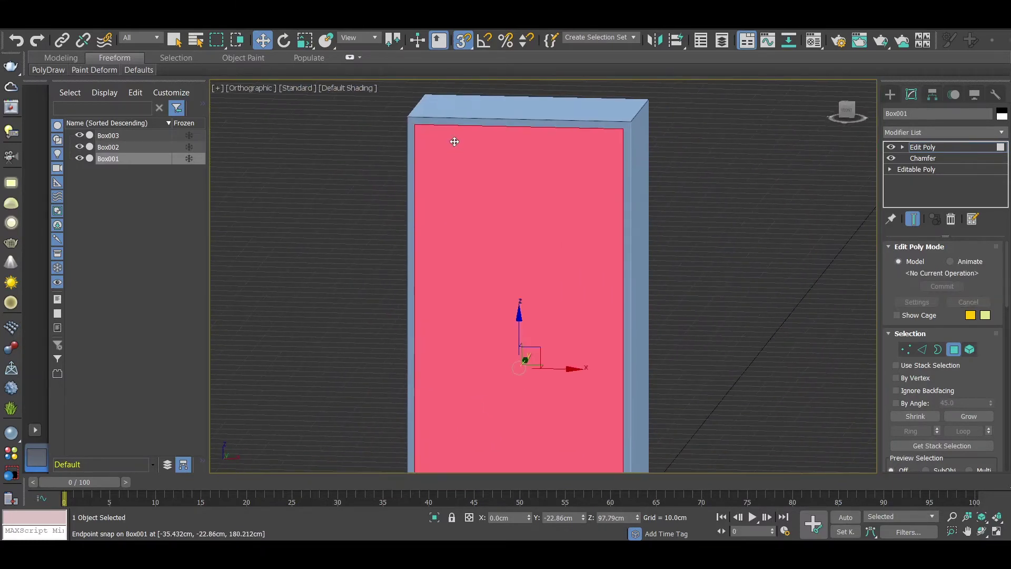
{"action": "scroll", "coordinate": [454, 140], "scroll_direction": "down", "scroll_amount": 2}
{"action": "scroll", "coordinate": [519, 291], "scroll_direction": "down", "scroll_amount": 2}
{"action": "scroll", "coordinate": [490, 226], "scroll_direction": "down", "scroll_amount": 2}
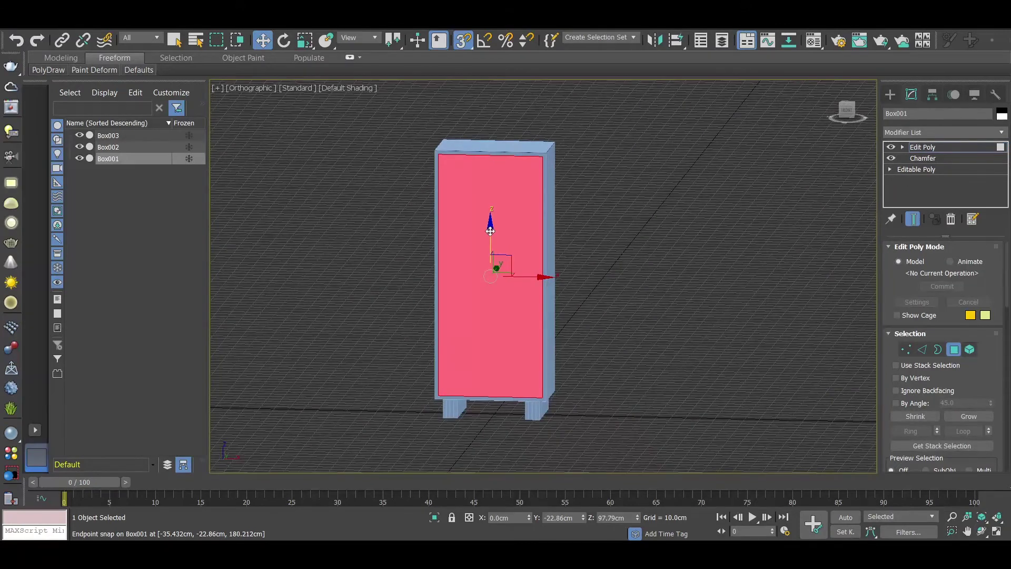
Split the inset front panel with a vertical centre edge between top and bottom edges
{"action": "key", "text": "2"}
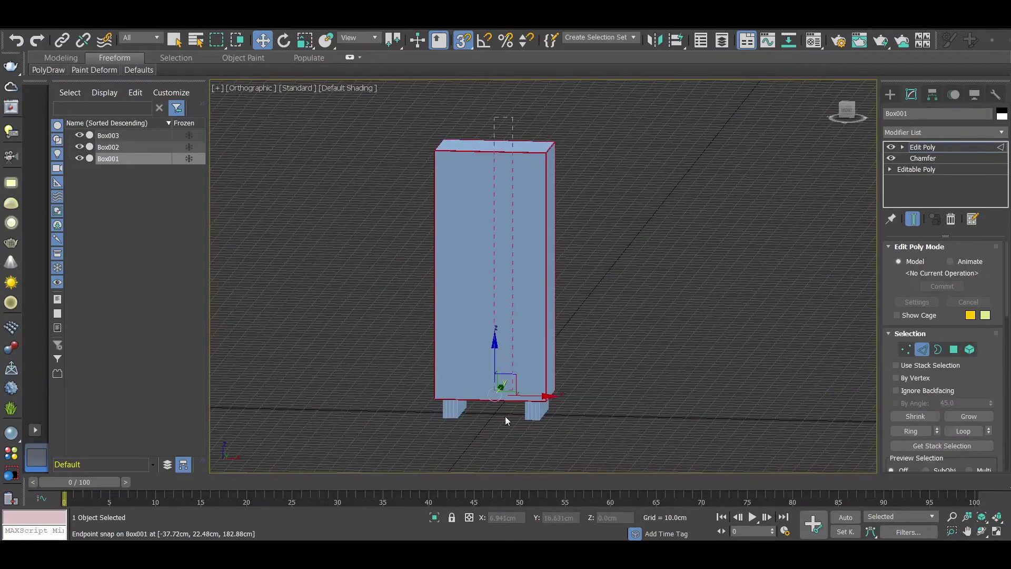
{"action": "left_click", "coordinate": [500, 400]}
{"action": "right_click", "coordinate": [675, 190]}
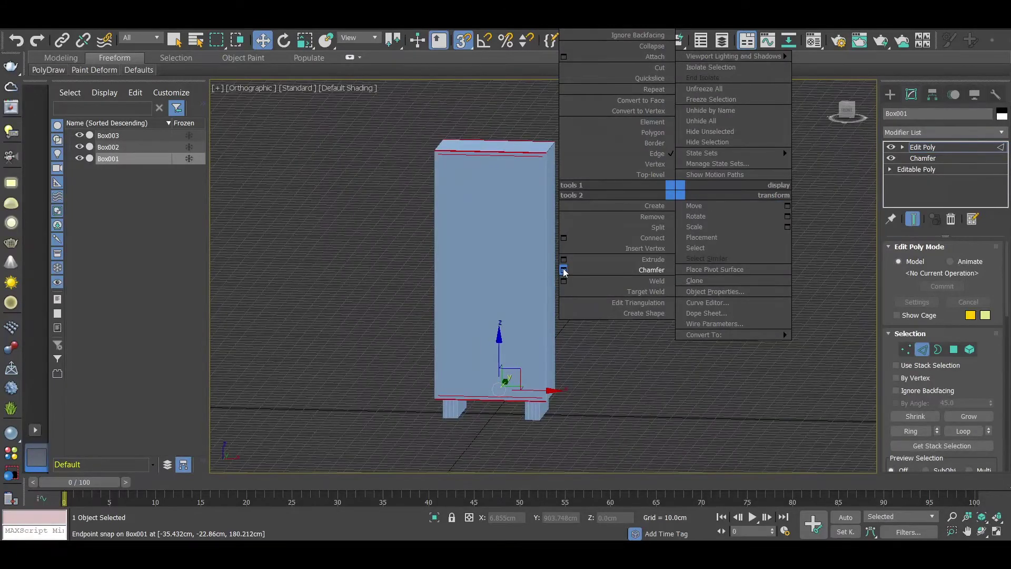
{"action": "left_click", "coordinate": [589, 239]}
Turn on Edged Faces and frame the top of the cabinet front
{"action": "scroll", "coordinate": [487, 163], "scroll_direction": "up", "scroll_amount": 3}
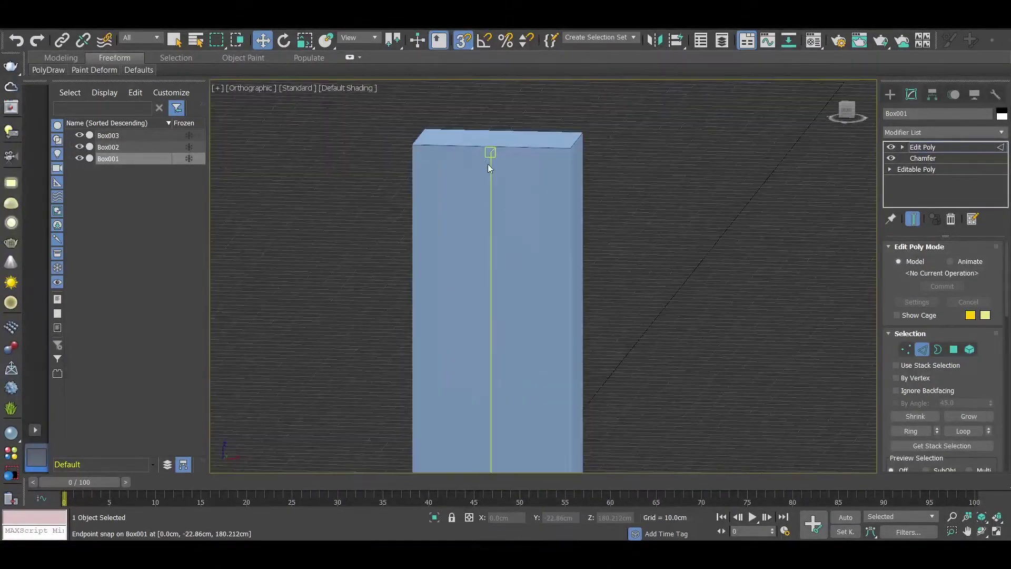
{"action": "scroll", "coordinate": [487, 163], "scroll_direction": "up", "scroll_amount": 2}
{"action": "key", "text": "F4"}
{"action": "scroll", "coordinate": [495, 167], "scroll_direction": "down", "scroll_amount": 5}
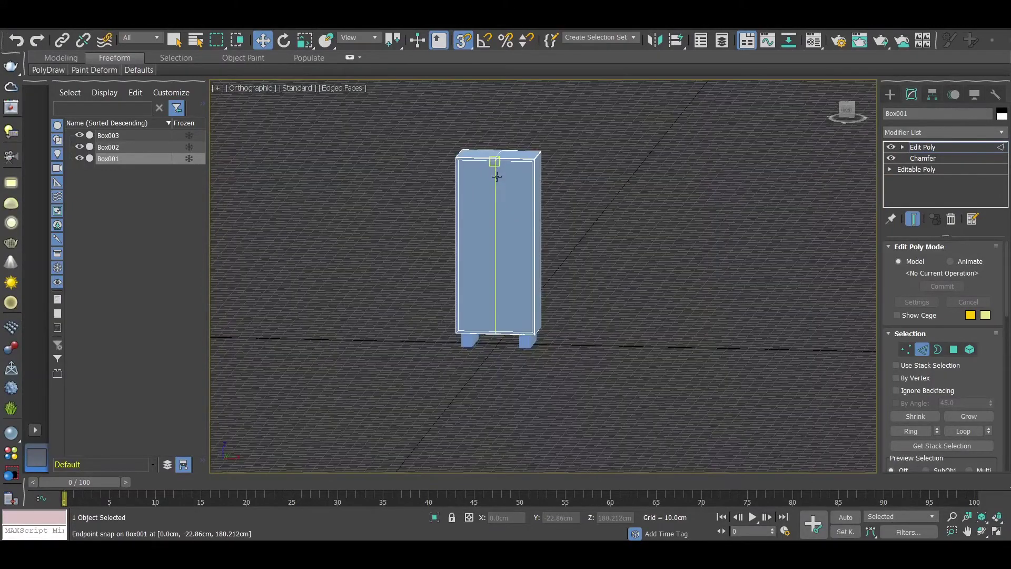
{"action": "scroll", "coordinate": [495, 167], "scroll_direction": "down", "scroll_amount": 2}
{"action": "mouse_move", "coordinate": [495, 166]}
{"action": "middle_mouse_down", "text": "alt"}
{"action": "mouse_move", "coordinate": [478, 151]}
{"action": "mouse_move", "coordinate": [411, 153]}
{"action": "middle_mouse_up", "text": "alt"}
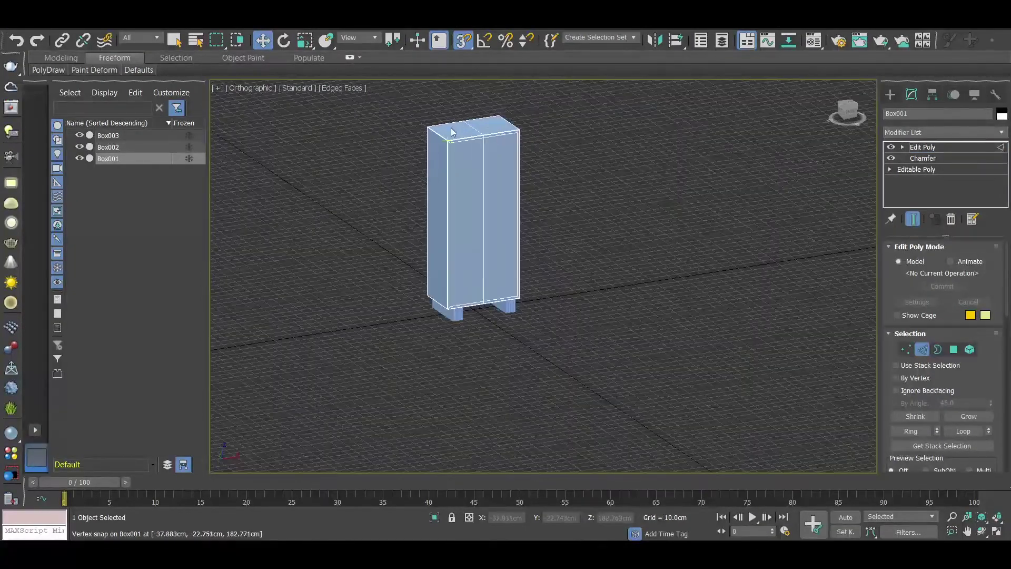
{"action": "scroll", "coordinate": [406, 153], "scroll_direction": "up", "scroll_amount": 5}
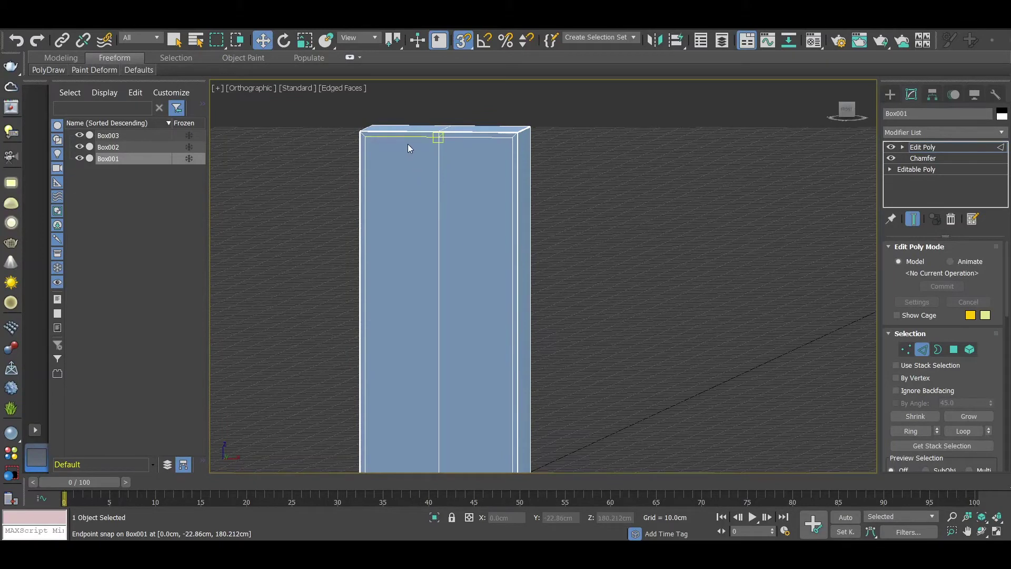
{"action": "scroll", "coordinate": [377, 126], "scroll_direction": "up", "scroll_amount": 5}
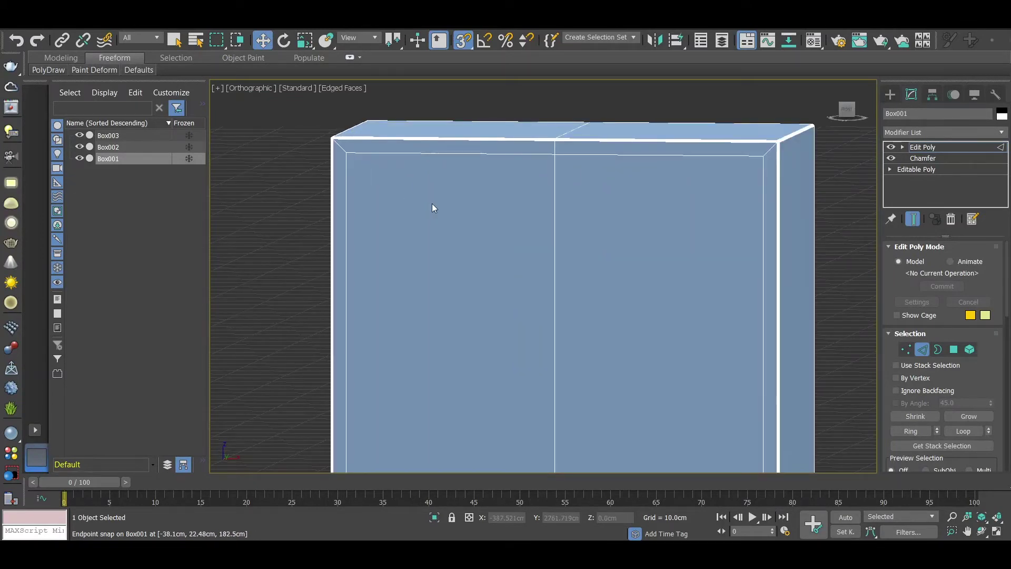
Select both front panel polygons and start an Inset grouped By Polygon
{"action": "key", "text": "4"}
{"action": "left_click", "coordinate": [447, 216]}
{"action": "left_click", "coordinate": [620, 241], "text": "ctrl"}
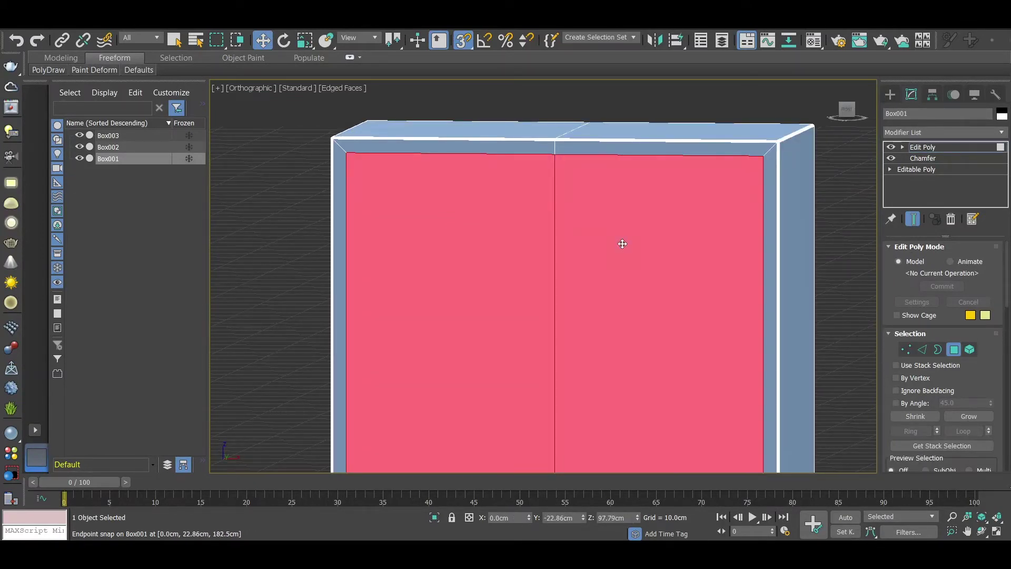
{"action": "right_click", "coordinate": [528, 206]}
{"action": "left_click", "coordinate": [415, 276]}
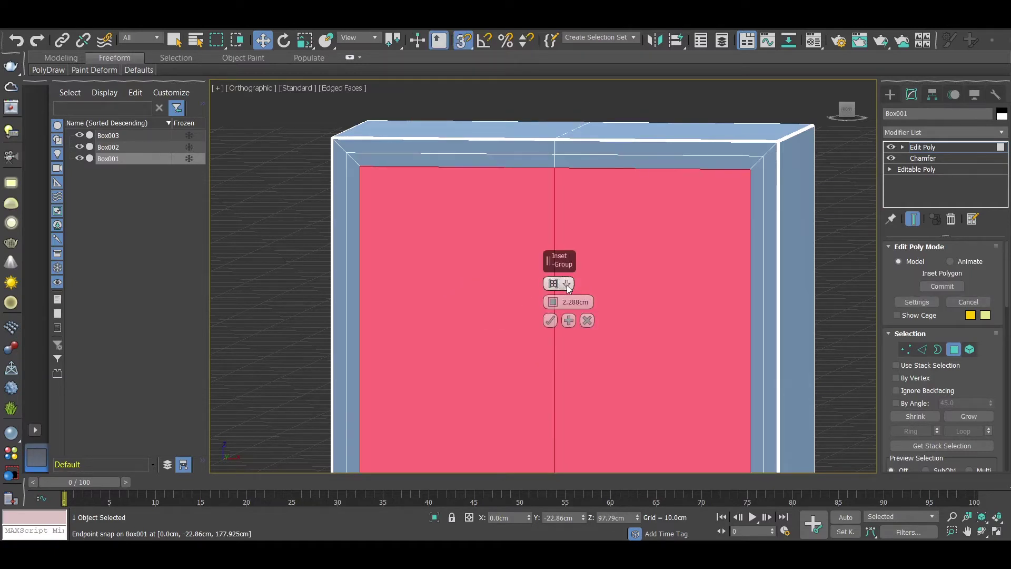
{"action": "left_click", "coordinate": [568, 285]}
{"action": "left_click", "coordinate": [584, 301]}
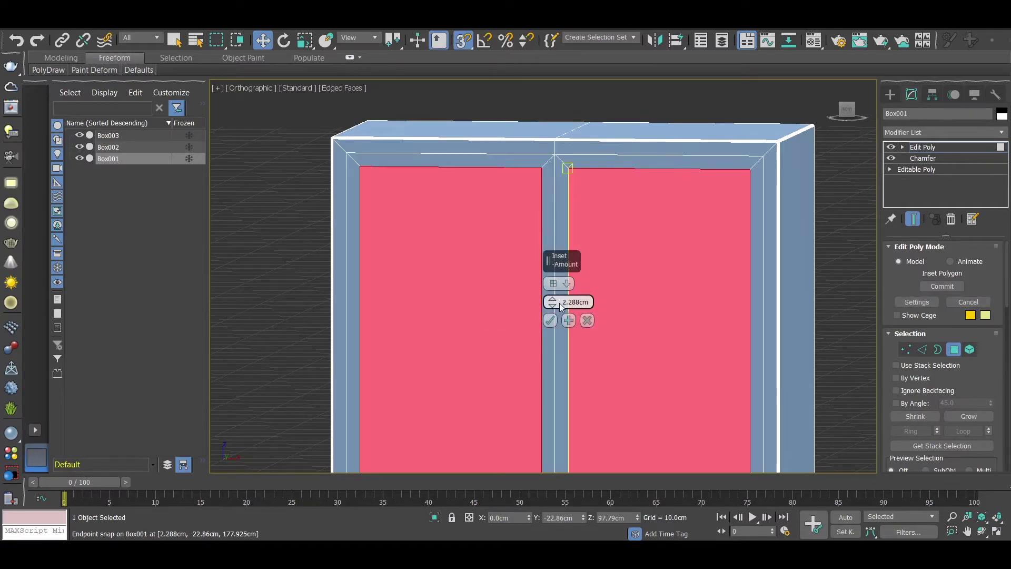
Set the per-panel inset amount to 0.1cm and confirm it
{"action": "left_click_drag", "start_coordinate": [553, 304], "coordinate": [554, 319]}
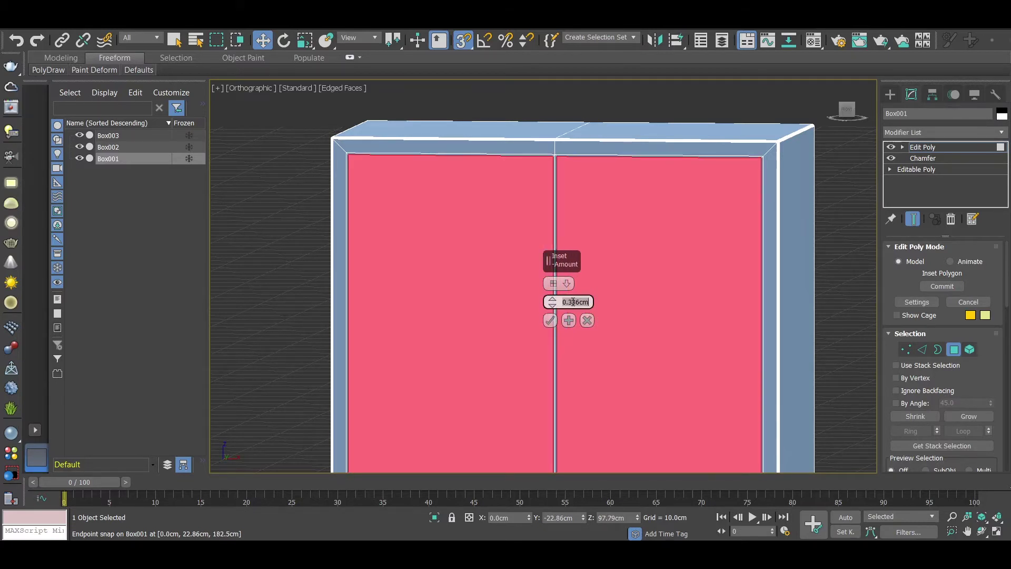
{"action": "type", "text": "0.5"}
{"action": "key", "text": "Return"}
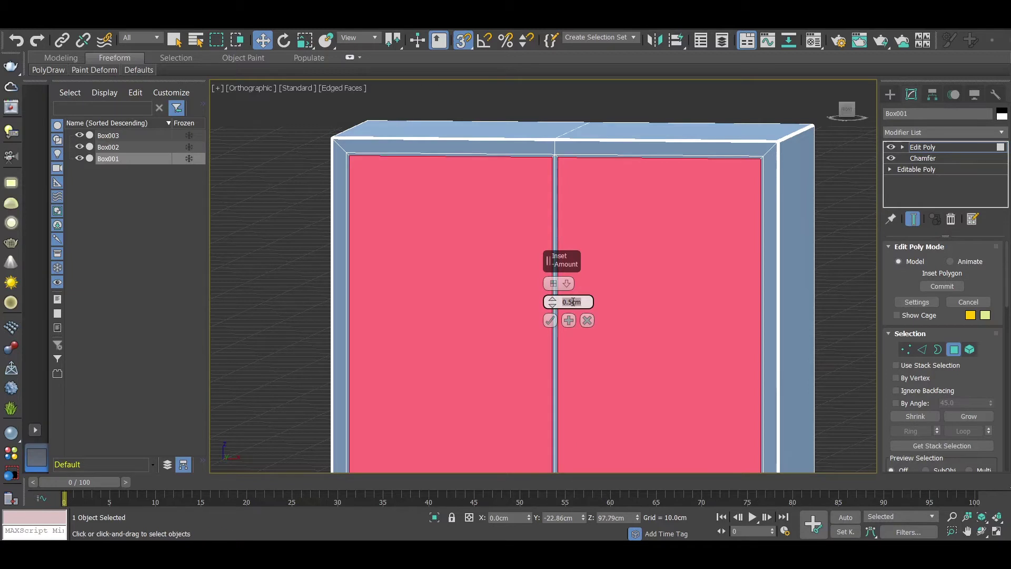
{"action": "scroll", "coordinate": [548, 158], "scroll_direction": "up", "scroll_amount": 5}
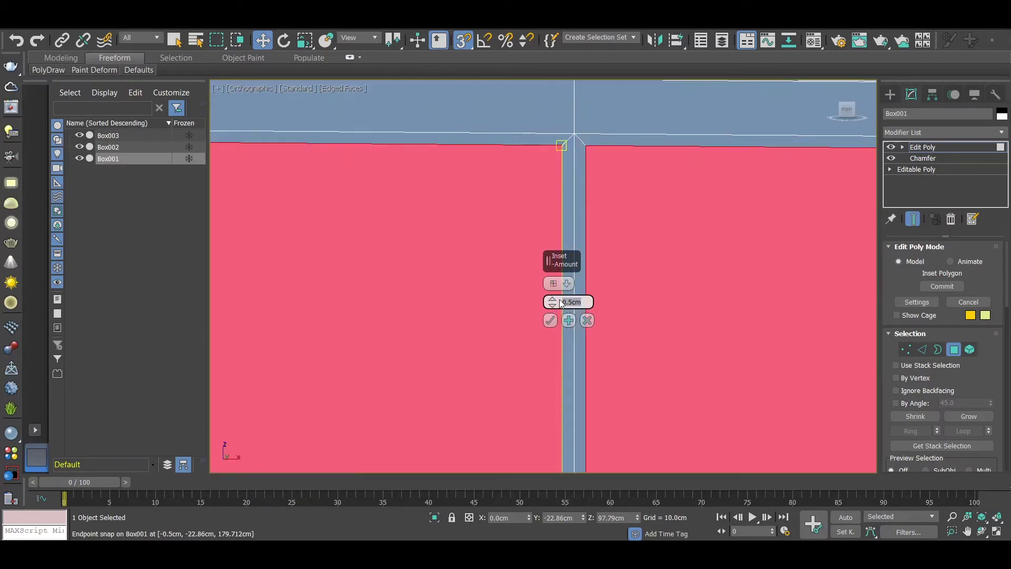
{"action": "left_click_drag", "start_coordinate": [552, 305], "coordinate": [551, 308]}
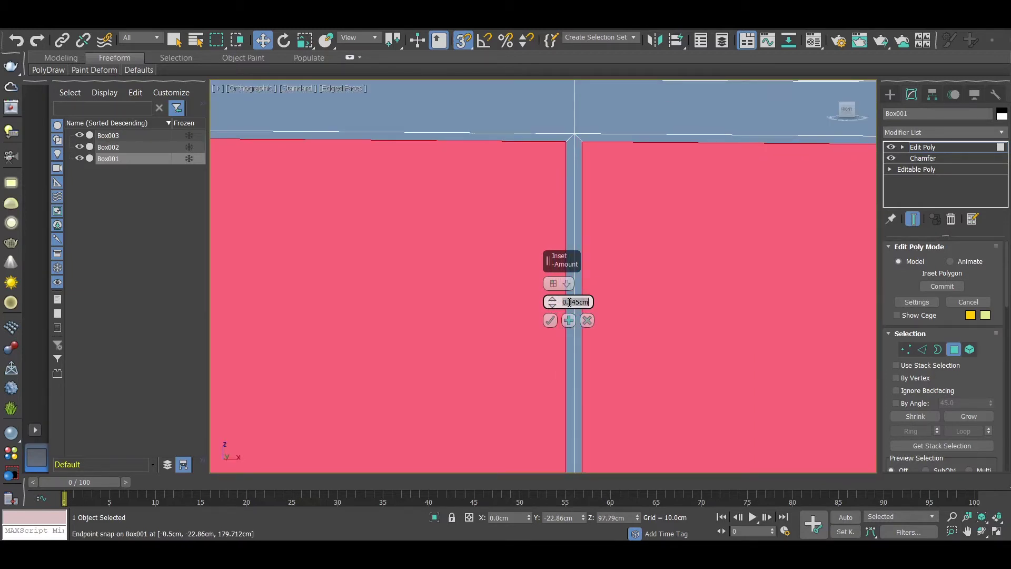
{"action": "type", "text": "0.1"}
{"action": "key", "text": "Return"}
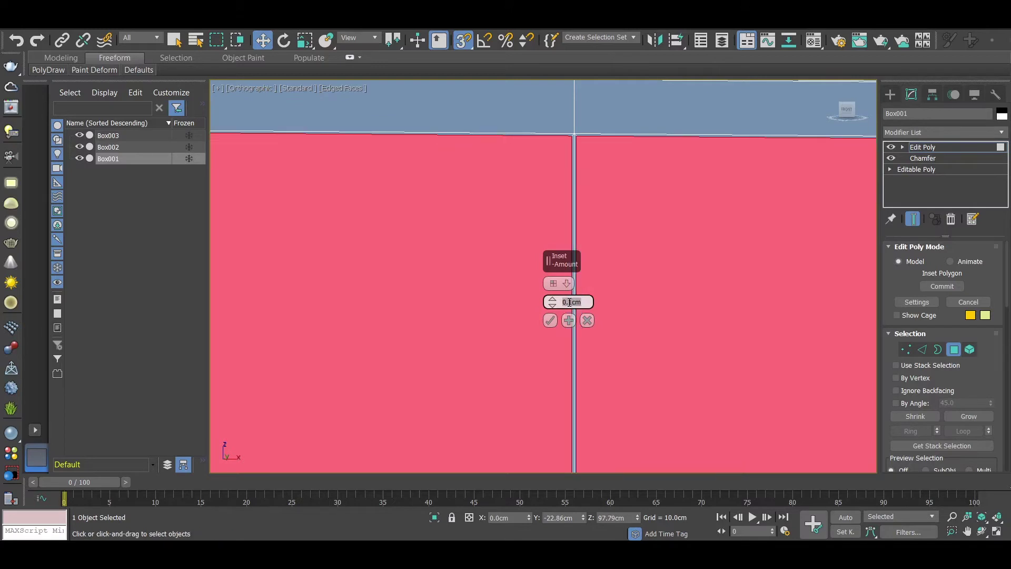
{"action": "left_click", "coordinate": [549, 321]}
Select the narrow centre seam strip on the cabinet front
{"action": "scroll", "coordinate": [545, 297], "scroll_direction": "down", "scroll_amount": 5}
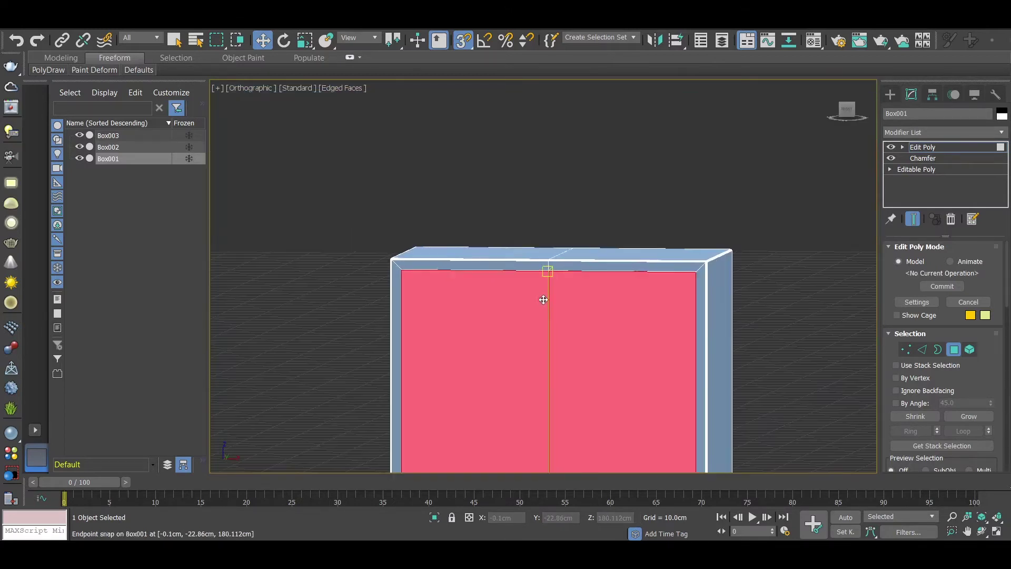
{"action": "middle_click_drag", "start_coordinate": [546, 293], "coordinate": [521, 182]}
{"action": "scroll", "coordinate": [533, 283], "scroll_direction": "up", "scroll_amount": 5}
{"action": "scroll", "coordinate": [526, 265], "scroll_direction": "up", "scroll_amount": 1}
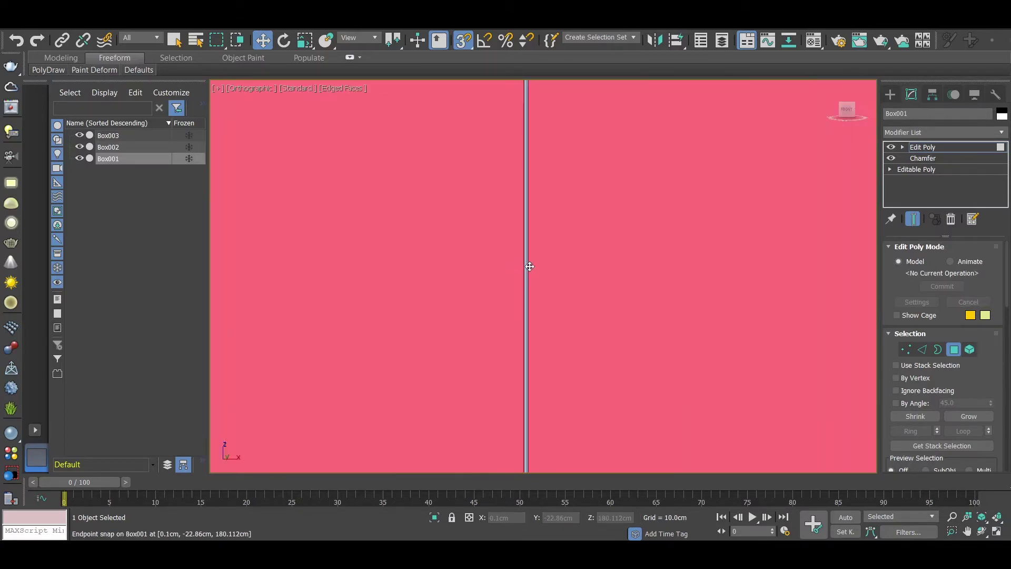
{"action": "scroll", "coordinate": [521, 266], "scroll_direction": "up", "scroll_amount": 1}
{"action": "scroll", "coordinate": [521, 266], "scroll_direction": "up", "scroll_amount": 1}
{"action": "left_click", "coordinate": [523, 266]}
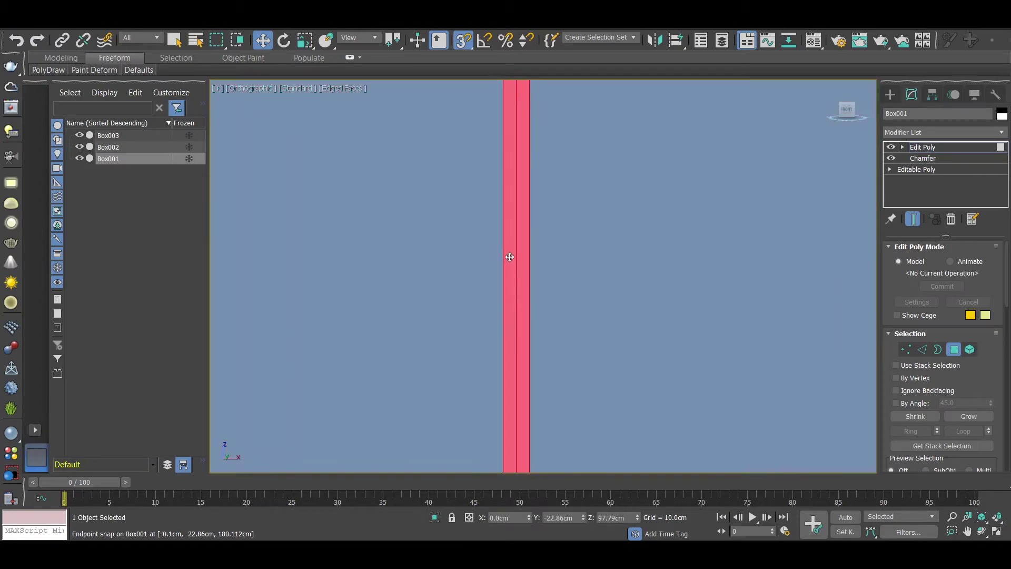
Add the top border strips right and left of the seam to the selection
{"action": "scroll", "coordinate": [510, 257], "scroll_direction": "down", "scroll_amount": 1}
{"action": "scroll", "coordinate": [510, 257], "scroll_direction": "down", "scroll_amount": 1}
{"action": "scroll", "coordinate": [509, 257], "scroll_direction": "down", "scroll_amount": 4}
{"action": "scroll", "coordinate": [509, 257], "scroll_direction": "down", "scroll_amount": 2}
{"action": "middle_click_drag", "start_coordinate": [510, 257], "coordinate": [486, 258]}
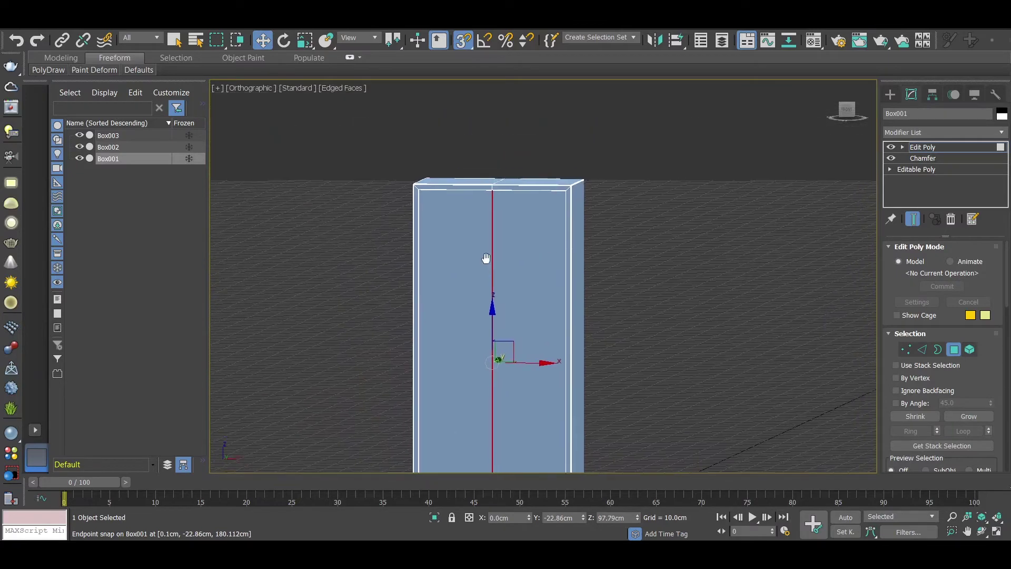
{"action": "scroll", "coordinate": [494, 180], "scroll_direction": "up", "scroll_amount": 4}
{"action": "scroll", "coordinate": [532, 176], "scroll_direction": "up", "scroll_amount": 3}
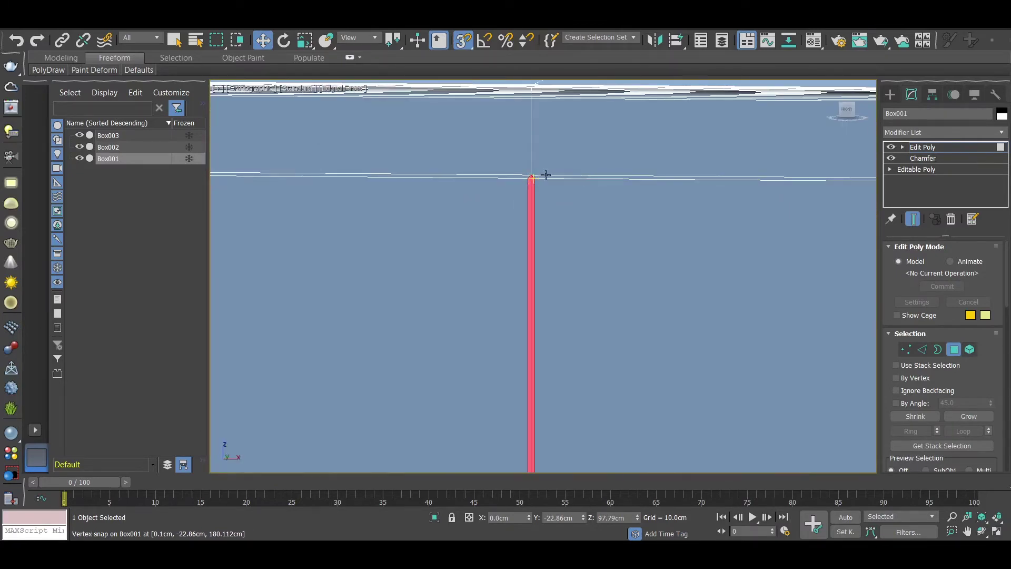
{"action": "left_click", "coordinate": [532, 177], "text": "ctrl"}
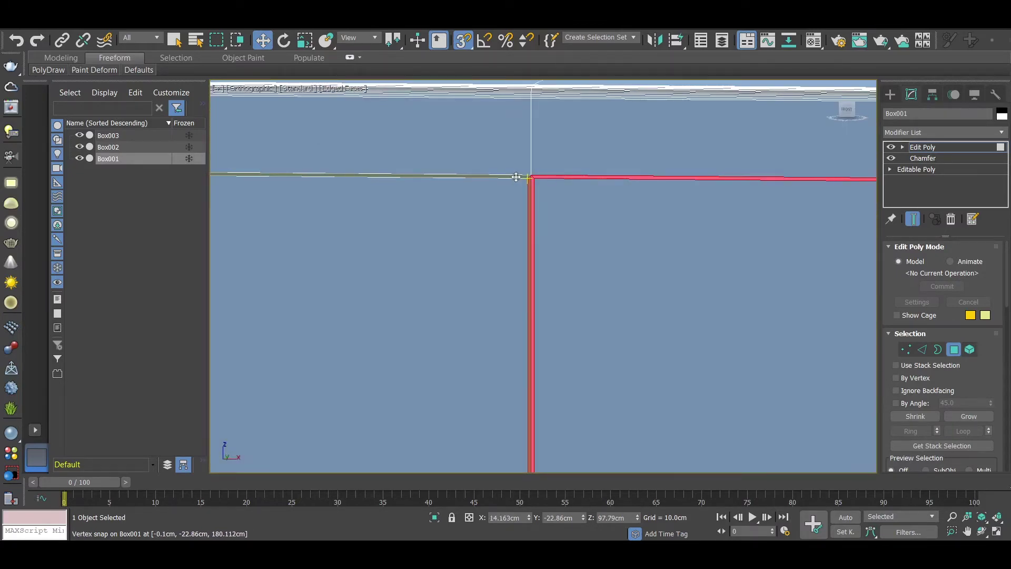
{"action": "left_click", "coordinate": [516, 177], "text": "ctrl"}
{"action": "scroll", "coordinate": [531, 179], "scroll_direction": "down", "scroll_amount": 3}
{"action": "scroll", "coordinate": [547, 242], "scroll_direction": "down", "scroll_amount": 3}
{"action": "scroll", "coordinate": [506, 200], "scroll_direction": "down", "scroll_amount": 3}
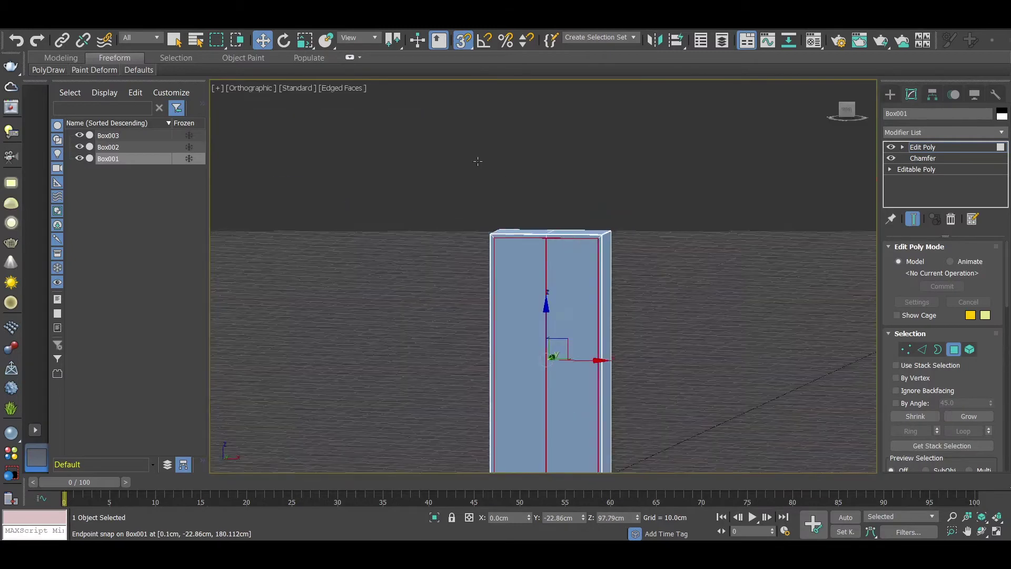
{"action": "scroll", "coordinate": [477, 162], "scroll_direction": "down", "scroll_amount": 2}
Extrude the seam and top strips about -3cm into the cabinet as a door gap
{"action": "right_click", "coordinate": [604, 268]}
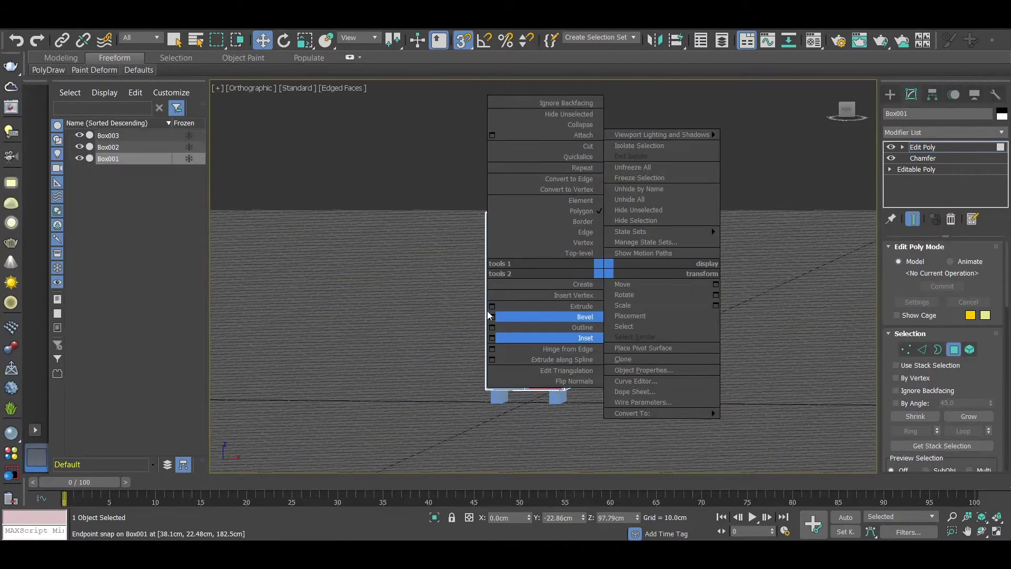
{"action": "left_click", "coordinate": [490, 306]}
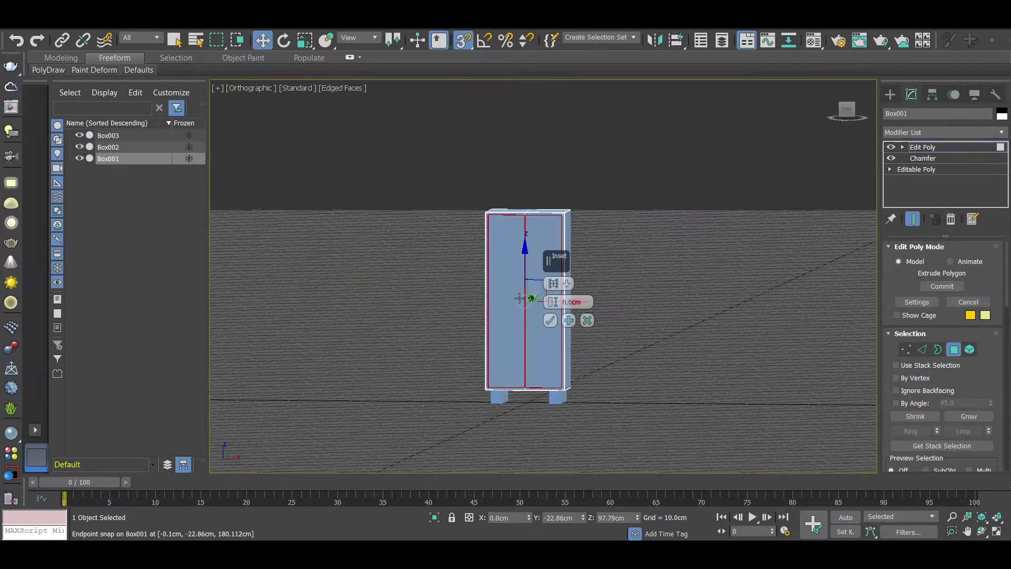
{"action": "mouse_move", "coordinate": [519, 298]}
{"action": "middle_mouse_down", "text": "alt"}
{"action": "mouse_move", "coordinate": [445, 305]}
{"action": "mouse_move", "coordinate": [367, 245]}
{"action": "mouse_move", "coordinate": [261, 245]}
{"action": "middle_mouse_up", "text": "alt"}
{"action": "scroll", "coordinate": [474, 284], "scroll_direction": "up", "scroll_amount": 5}
{"action": "left_click_drag", "start_coordinate": [552, 301], "coordinate": [560, 338]}
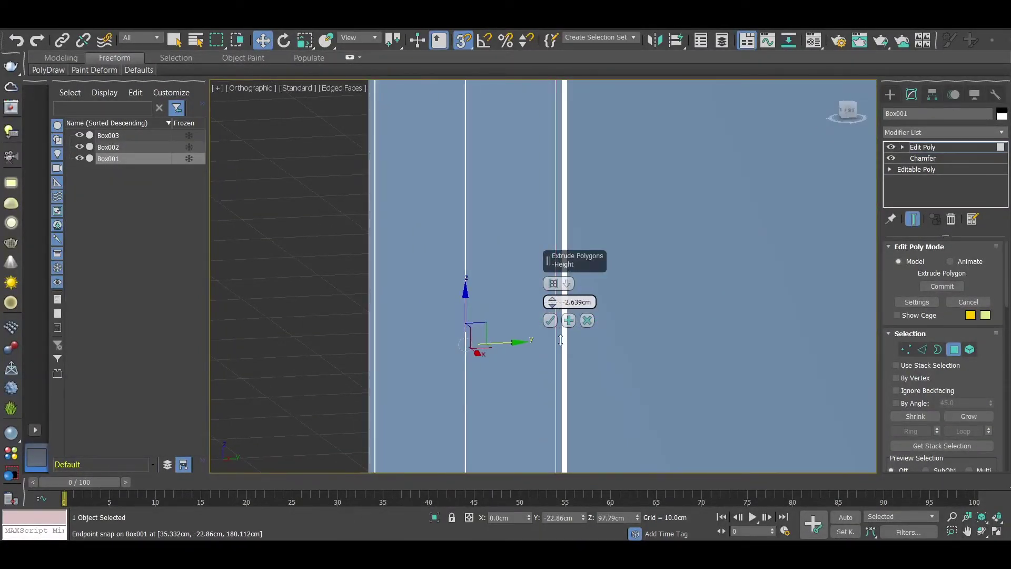
{"action": "middle_click_drag", "start_coordinate": [559, 332], "coordinate": [555, 330], "text": "alt"}
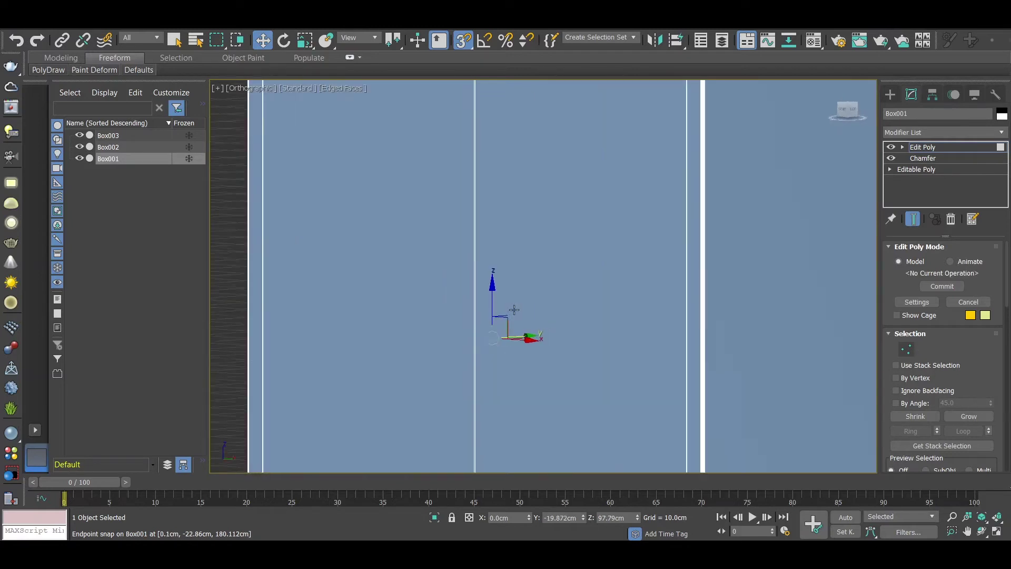
{"action": "key", "text": "F3"}
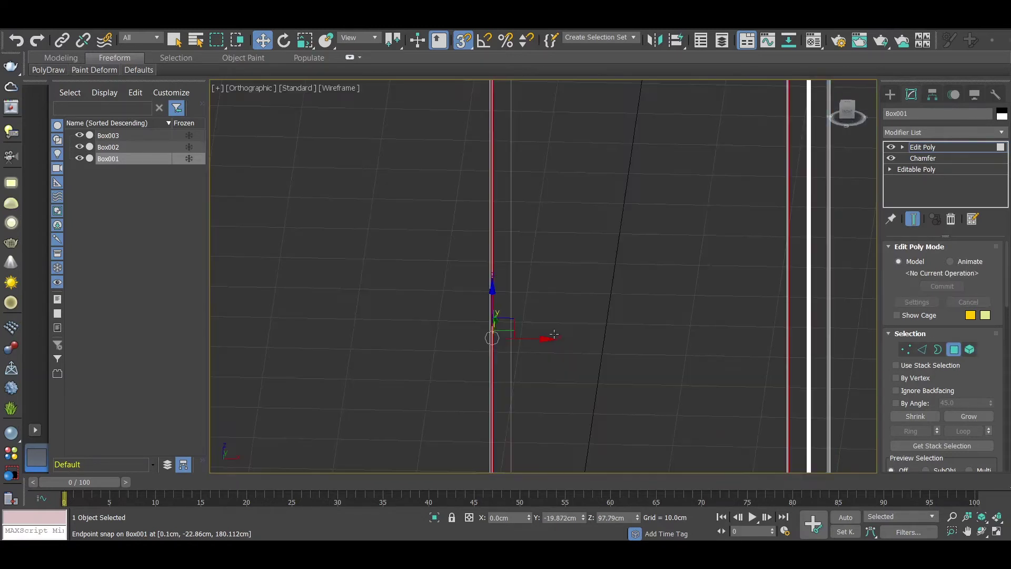
{"action": "mouse_move", "coordinate": [555, 334]}
{"action": "middle_mouse_down", "text": "alt"}
{"action": "mouse_move", "coordinate": [560, 343]}
{"action": "mouse_move", "coordinate": [515, 361]}
{"action": "mouse_move", "coordinate": [573, 359]}
{"action": "mouse_move", "coordinate": [582, 305]}
{"action": "mouse_move", "coordinate": [630, 296]}
{"action": "mouse_move", "coordinate": [644, 280]}
{"action": "mouse_move", "coordinate": [627, 276]}
{"action": "mouse_move", "coordinate": [625, 292]}
{"action": "mouse_move", "coordinate": [576, 339]}
{"action": "mouse_move", "coordinate": [559, 338]}
{"action": "middle_mouse_up", "text": "alt"}
Clear the polygon selection, restore shaded display and frame the cabinet in Top view
{"action": "left_click", "coordinate": [610, 242]}
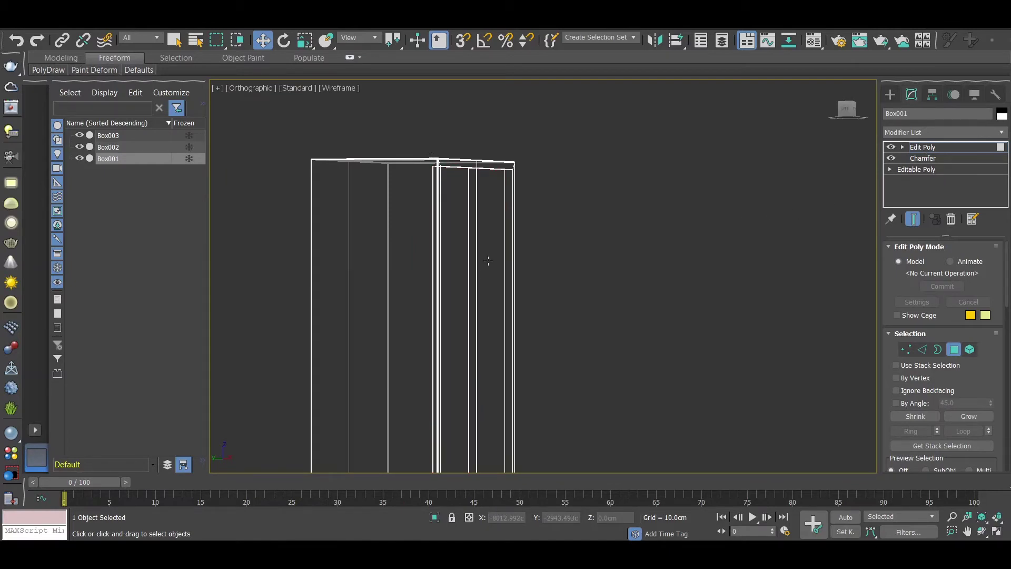
{"action": "key", "text": "F3"}
{"action": "scroll", "coordinate": [481, 260], "scroll_direction": "down", "scroll_amount": 5}
{"action": "mouse_move", "coordinate": [480, 260]}
{"action": "middle_mouse_down", "text": "alt"}
{"action": "mouse_move", "coordinate": [447, 286]}
{"action": "mouse_move", "coordinate": [460, 309]}
{"action": "middle_mouse_up", "text": "alt"}
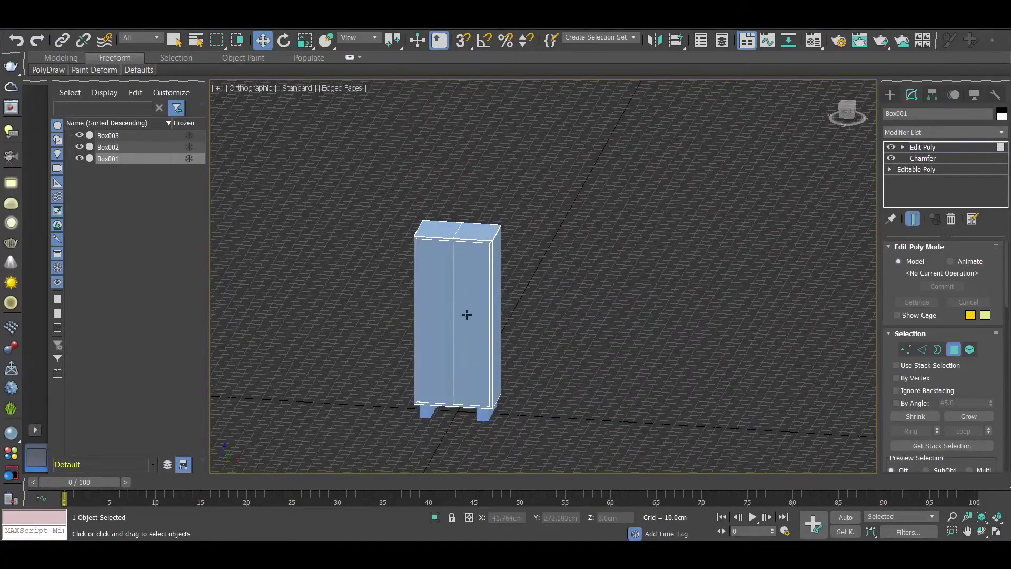
{"action": "key", "text": "t"}
{"action": "scroll", "coordinate": [533, 250], "scroll_direction": "up", "scroll_amount": 5}
{"action": "scroll", "coordinate": [566, 311], "scroll_direction": "down", "scroll_amount": 5}
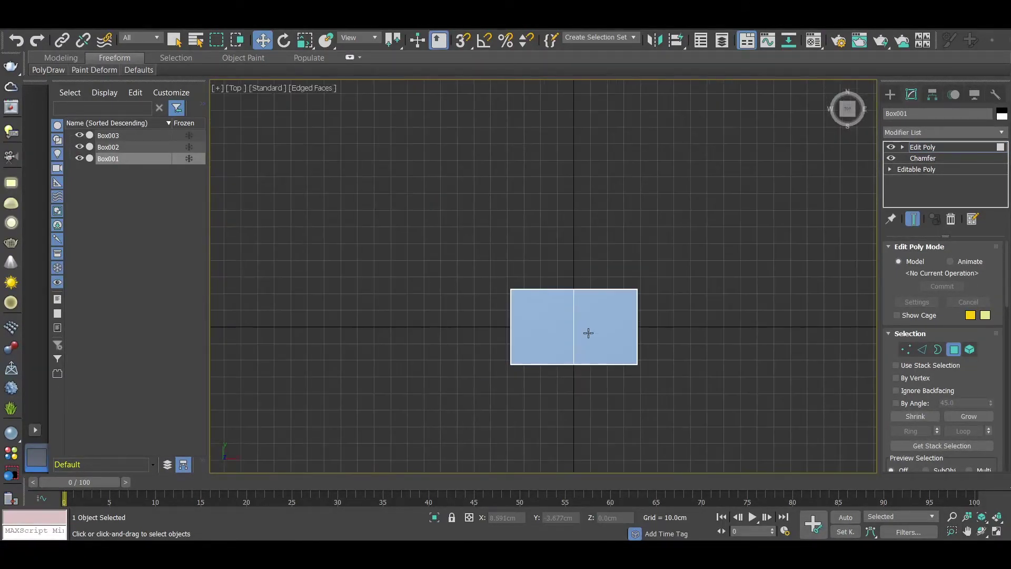
{"action": "middle_click_drag", "start_coordinate": [588, 332], "coordinate": [572, 176]}
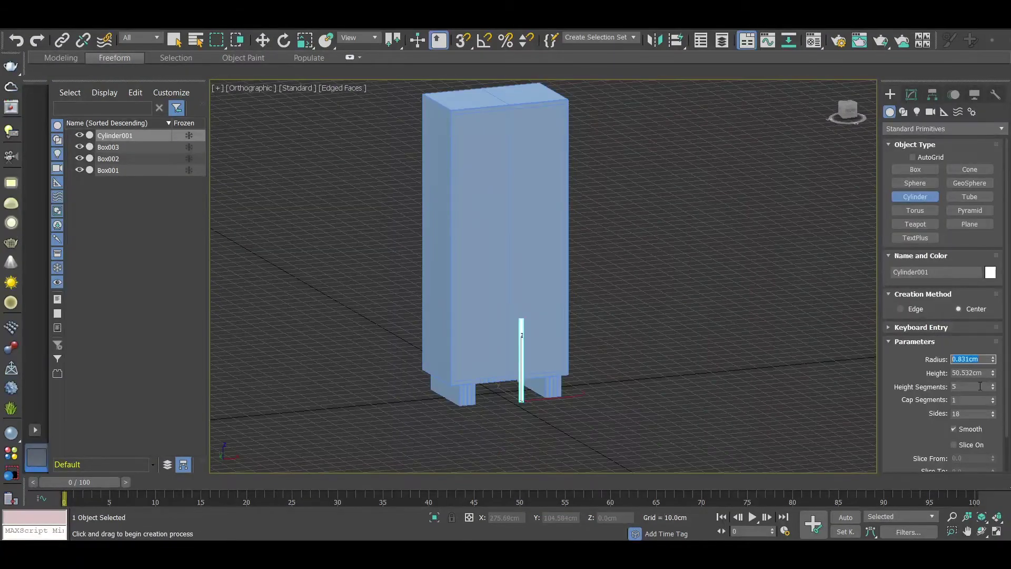
Raise the cylinder's height segments to 44 and make it slightly thinner
{"action": "key", "text": "w"}
{"action": "middle_click_drag", "start_coordinate": [579, 263], "coordinate": [684, 253], "text": "alt"}
{"action": "scroll", "coordinate": [558, 274], "scroll_direction": "up", "scroll_amount": 3}
{"action": "scroll", "coordinate": [558, 274], "scroll_direction": "up", "scroll_amount": 2}
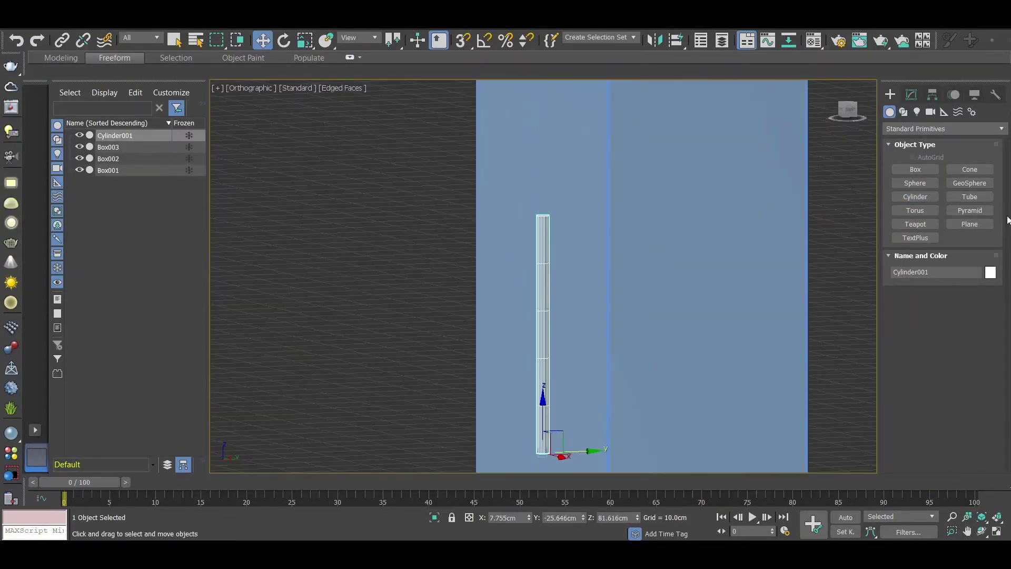
{"action": "left_click", "coordinate": [910, 94]}
{"action": "middle_click_drag", "start_coordinate": [579, 263], "coordinate": [658, 237], "text": "alt"}
{"action": "left_click_drag", "start_coordinate": [992, 292], "coordinate": [993, 270]}
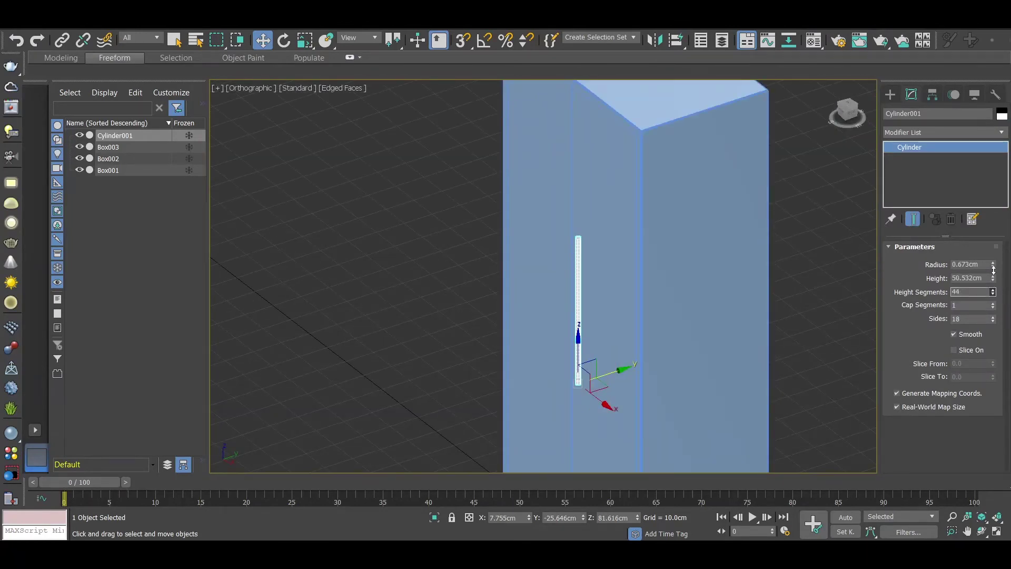
{"action": "scroll", "coordinate": [736, 271], "scroll_direction": "down", "scroll_amount": 3}
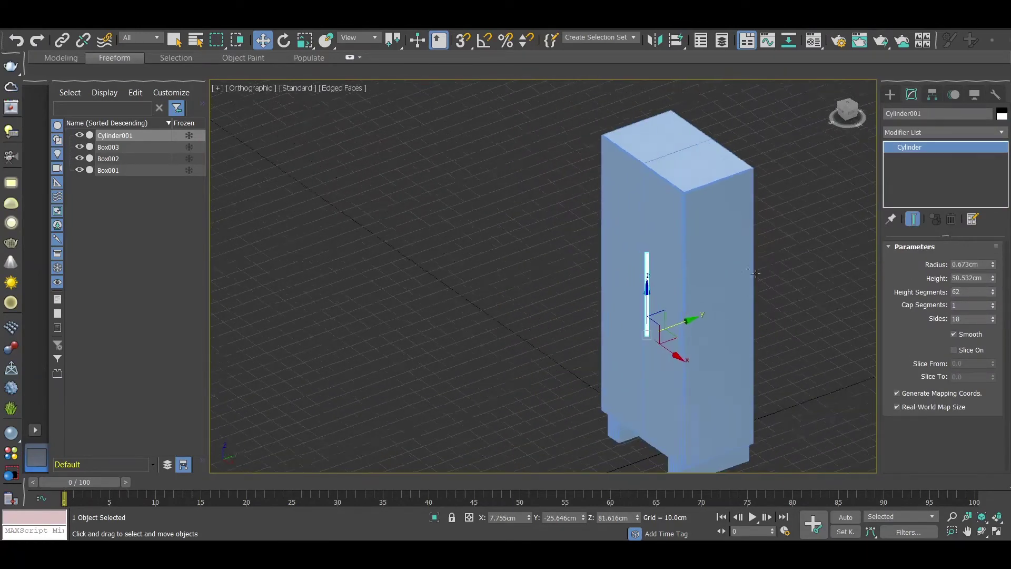
{"action": "middle_click_drag", "start_coordinate": [736, 271], "coordinate": [685, 273], "text": "alt"}
{"action": "scroll", "coordinate": [646, 321], "scroll_direction": "up", "scroll_amount": 3}
{"action": "mouse_move", "coordinate": [646, 321]}
{"action": "middle_mouse_down", "text": "alt"}
{"action": "mouse_move", "coordinate": [668, 293]}
{"action": "mouse_move", "coordinate": [704, 293]}
{"action": "mouse_move", "coordinate": [700, 305]}
{"action": "mouse_move", "coordinate": [600, 307]}
{"action": "middle_mouse_up", "text": "alt"}
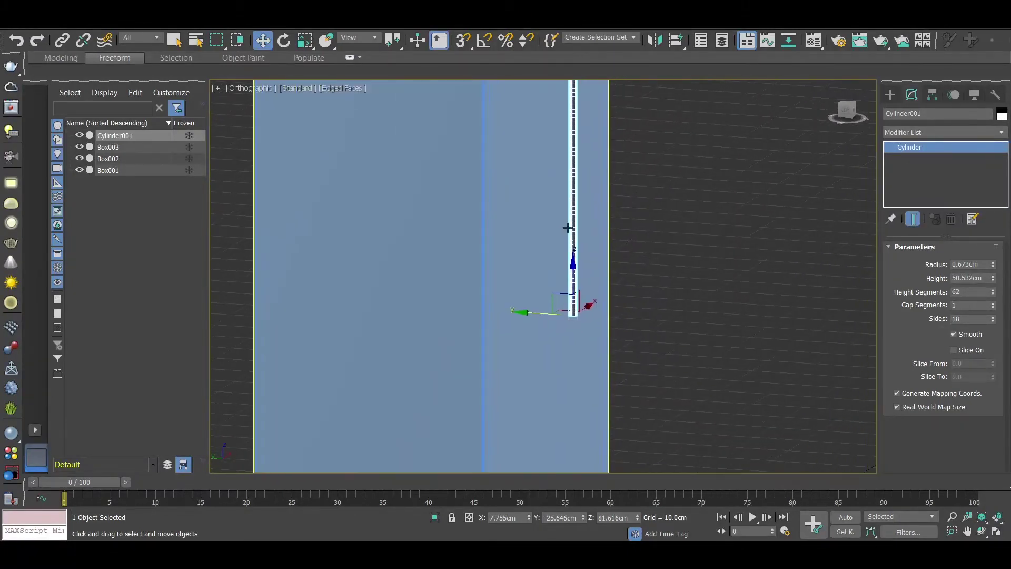
In the Left wireframe view, position the handle cylinder along the door front
{"action": "key", "text": "l"}
{"action": "middle_click_drag", "start_coordinate": [568, 232], "coordinate": [537, 354]}
{"action": "scroll", "coordinate": [560, 213], "scroll_direction": "up", "scroll_amount": 2}
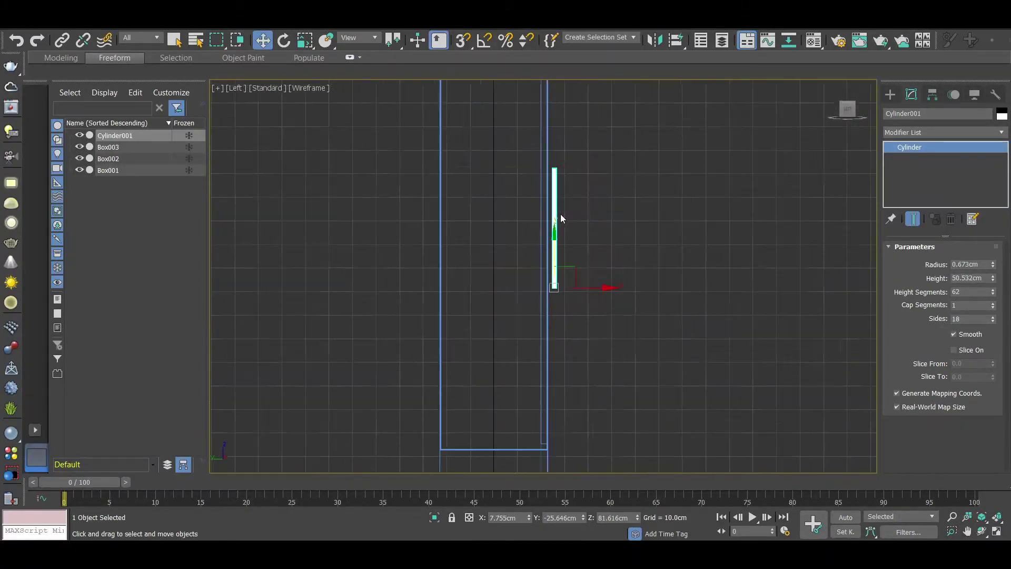
{"action": "scroll", "coordinate": [560, 214], "scroll_direction": "up", "scroll_amount": 4}
{"action": "left_click_drag", "start_coordinate": [547, 351], "coordinate": [557, 372]}
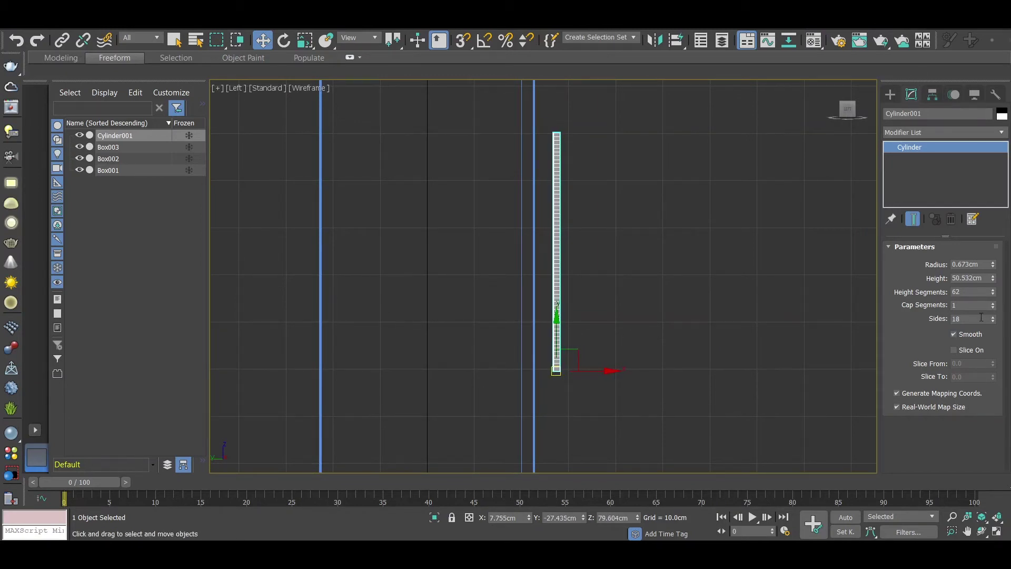
Shorten the cylinder to 31.491cm height and slim its radius to 0.523cm
{"action": "left_click_drag", "start_coordinate": [994, 284], "coordinate": [994, 290]}
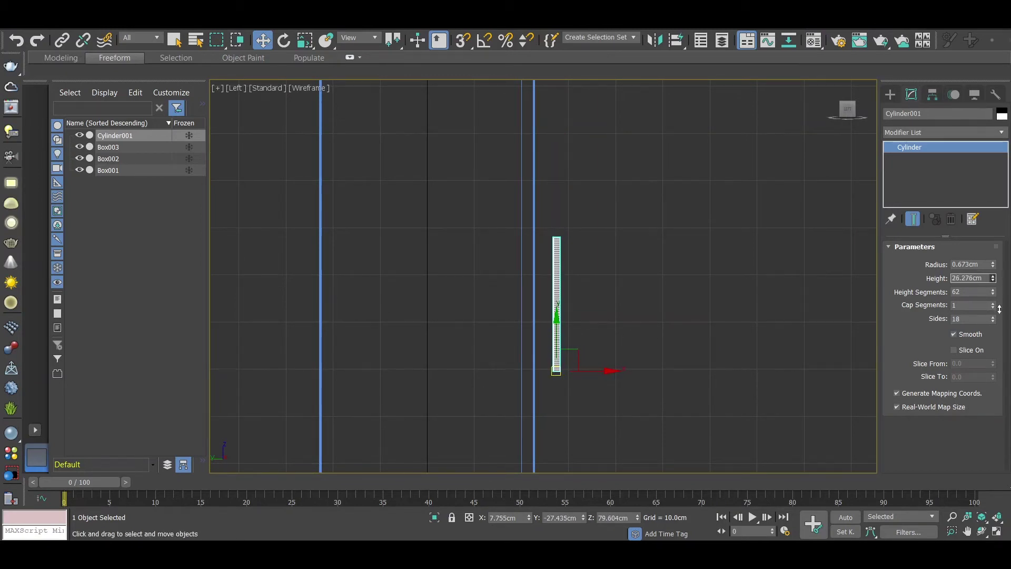
{"action": "scroll", "coordinate": [752, 302], "scroll_direction": "down", "scroll_amount": 3}
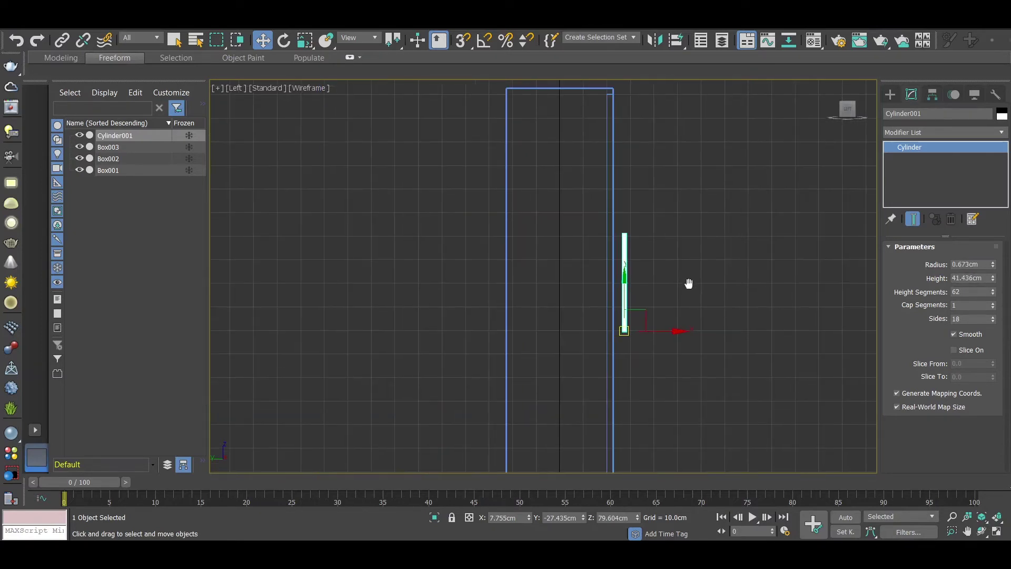
{"action": "scroll", "coordinate": [688, 282], "scroll_direction": "down", "scroll_amount": 2}
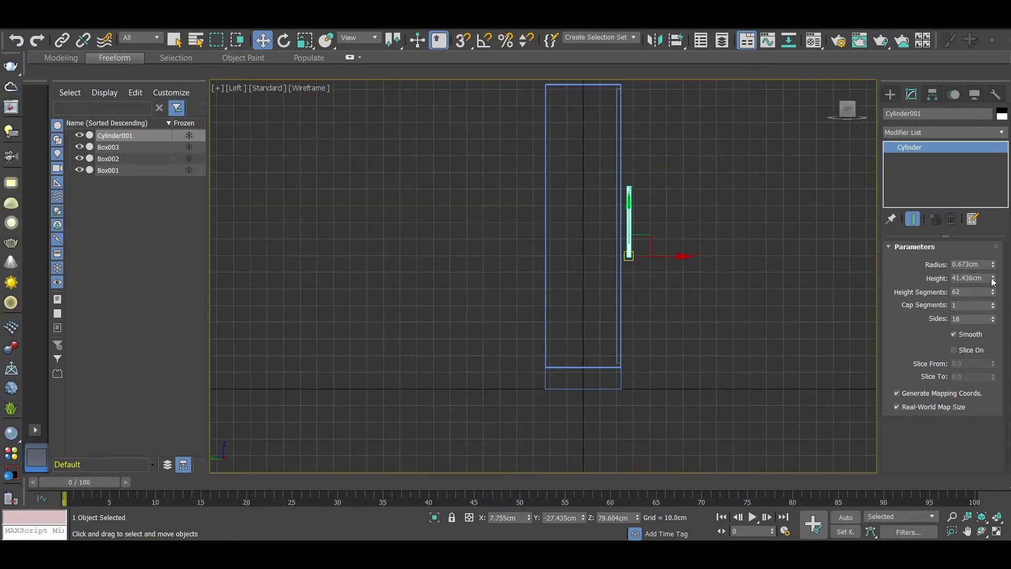
{"action": "left_click_drag", "start_coordinate": [992, 282], "coordinate": [992, 291]}
{"action": "scroll", "coordinate": [628, 217], "scroll_direction": "up", "scroll_amount": 5}
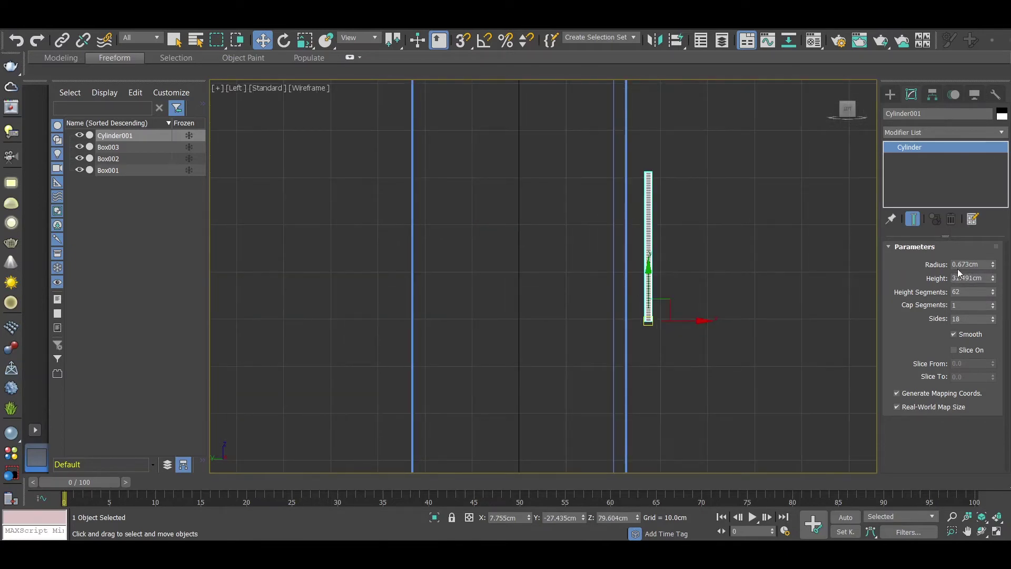
{"action": "left_click_drag", "start_coordinate": [993, 267], "coordinate": [992, 275]}
{"action": "scroll", "coordinate": [658, 170], "scroll_direction": "up", "scroll_amount": 4}
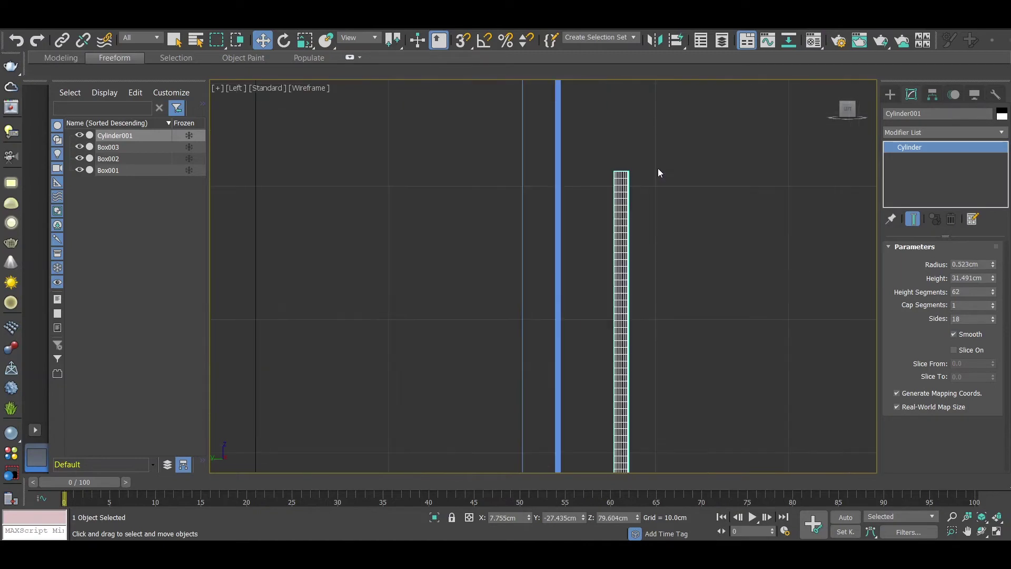
{"action": "scroll", "coordinate": [659, 170], "scroll_direction": "up", "scroll_amount": 1}
{"action": "scroll", "coordinate": [606, 179], "scroll_direction": "down", "scroll_amount": 1}
{"action": "scroll", "coordinate": [737, 157], "scroll_direction": "down", "scroll_amount": 2}
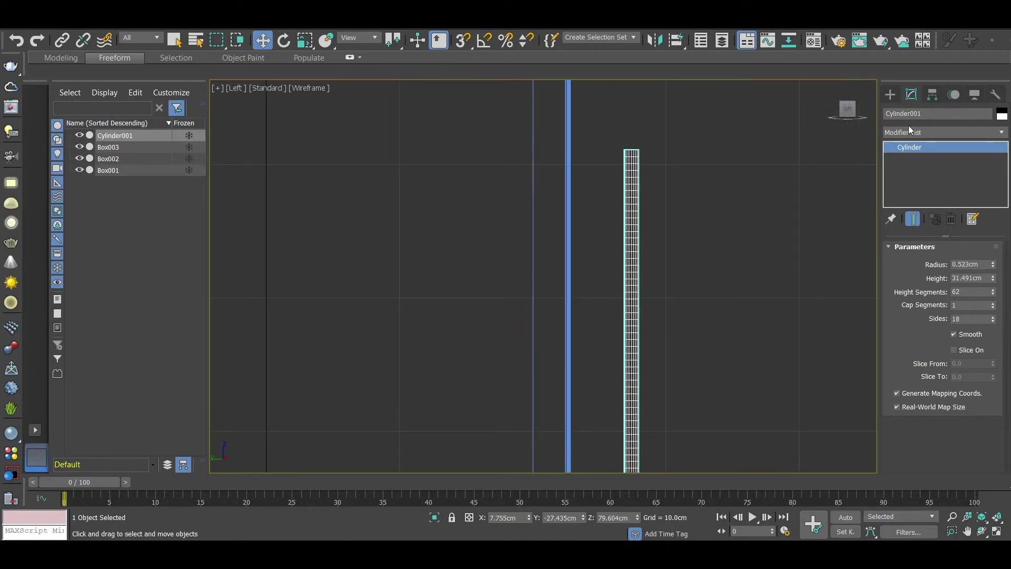
{"action": "scroll", "coordinate": [700, 197], "scroll_direction": "down", "scroll_amount": 2}
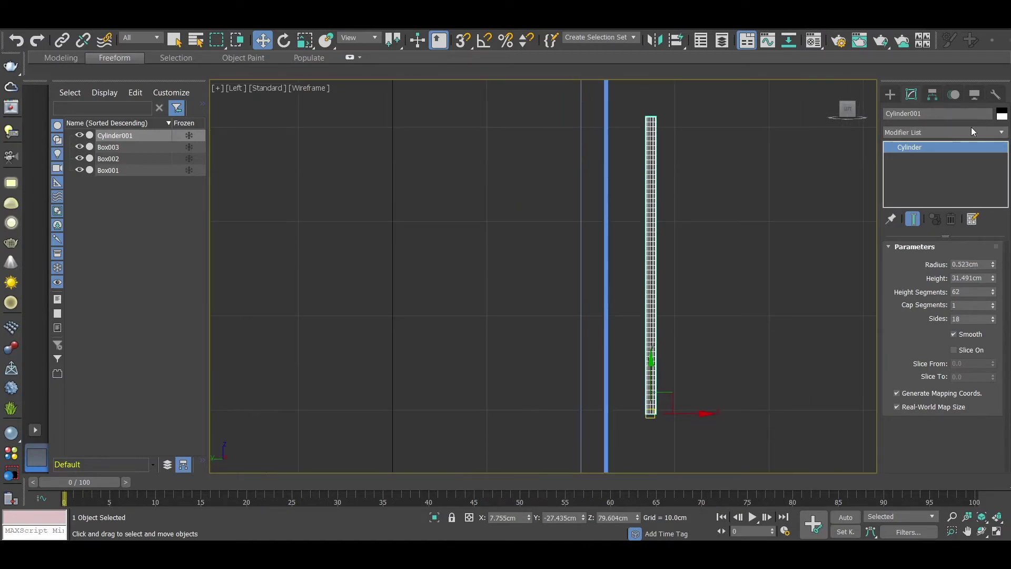
Add a Bend modifier at a 45° angle, trying axis Y before settling on Z
{"action": "left_click", "coordinate": [956, 130]}
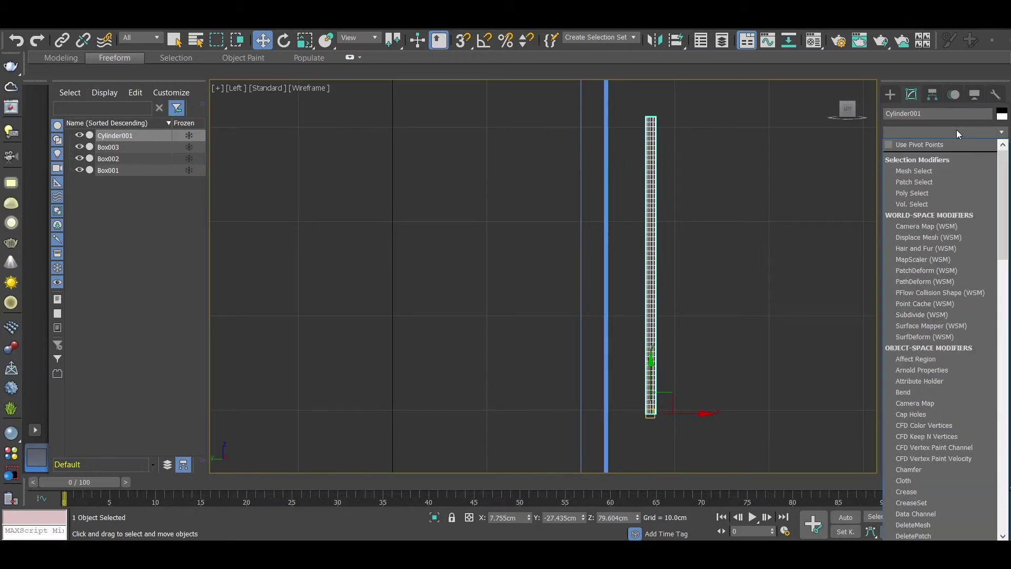
{"action": "key", "text": "b"}
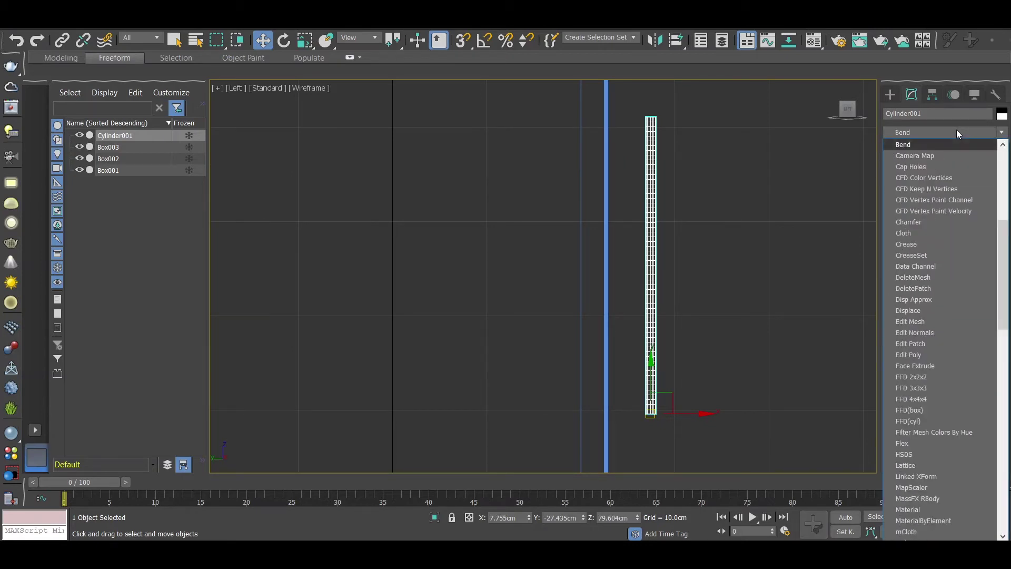
{"action": "key", "text": "Return"}
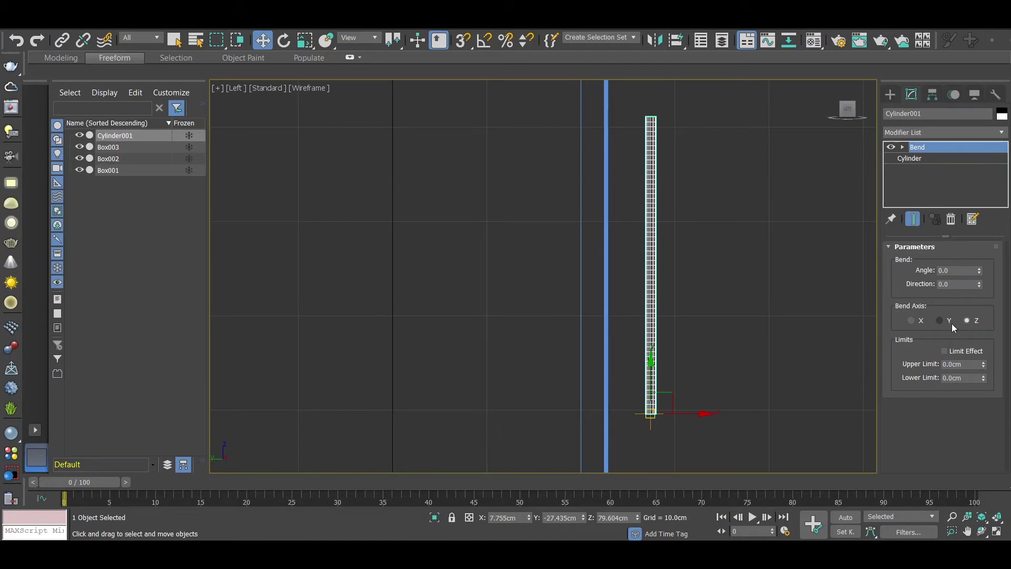
{"action": "left_click", "coordinate": [943, 321]}
{"action": "left_click", "coordinate": [965, 270]}
{"action": "type", "text": "5"}
{"action": "key", "text": "Return"}
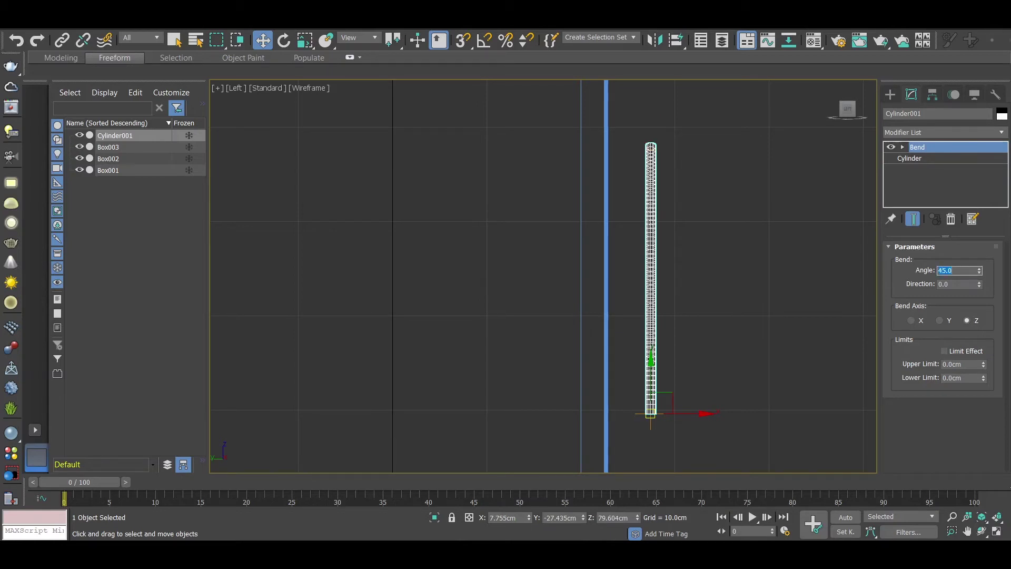
{"action": "left_click", "coordinate": [941, 321]}
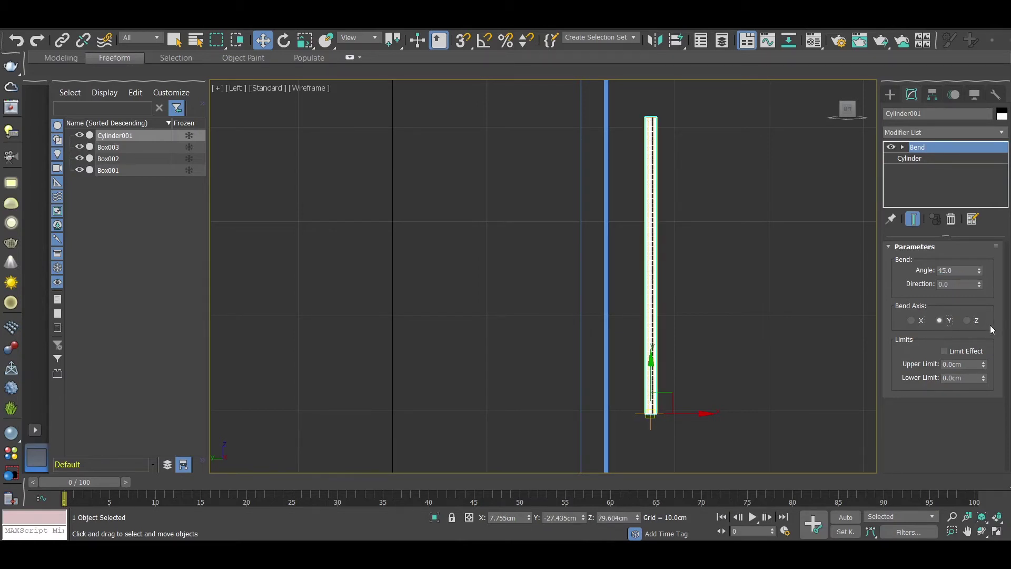
{"action": "left_click", "coordinate": [967, 321]}
{"action": "middle_click_drag", "start_coordinate": [725, 219], "coordinate": [926, 145], "text": "alt"}
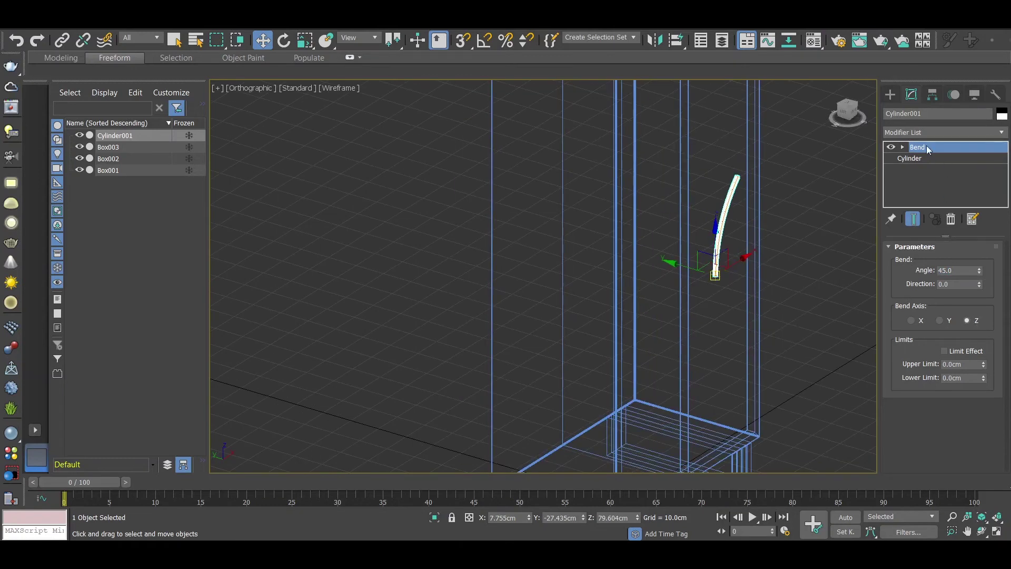
{"action": "right_click", "coordinate": [917, 150]}
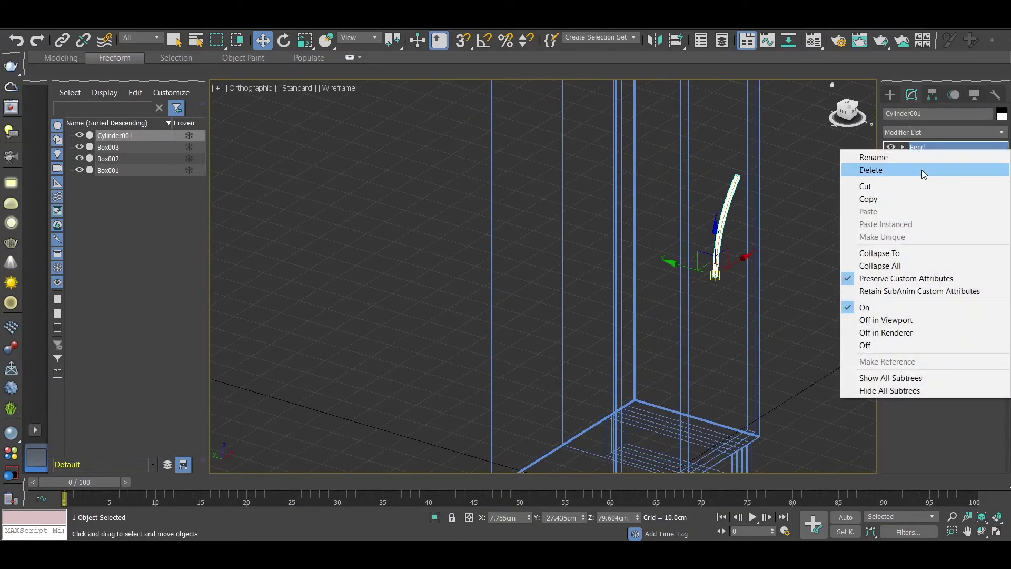
Delete the Bend modifier from the handle cylinder
{"action": "left_click", "coordinate": [921, 169]}
{"action": "middle_click_drag", "start_coordinate": [821, 195], "coordinate": [737, 221], "text": "alt"}
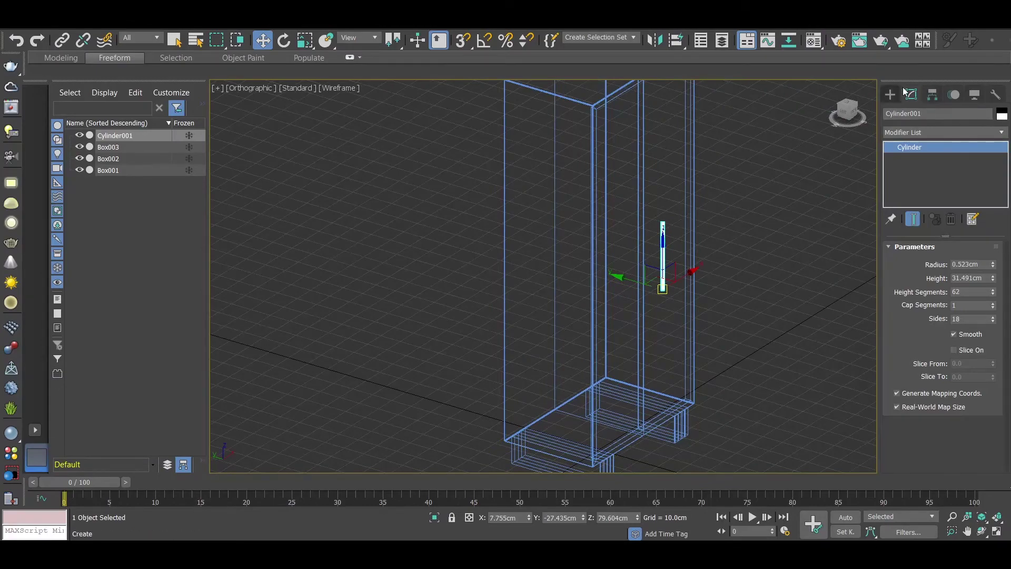
{"action": "middle_click_drag", "start_coordinate": [716, 162], "coordinate": [669, 161], "text": "alt"}
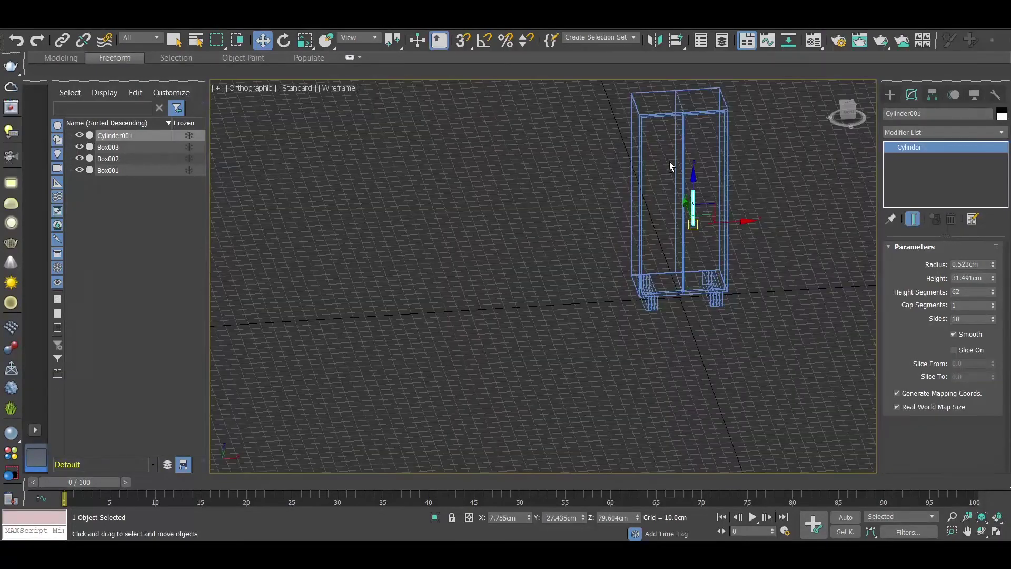
Centre the cylinder's pivot on the object using Affect Pivot Only
{"action": "left_click", "coordinate": [932, 94]}
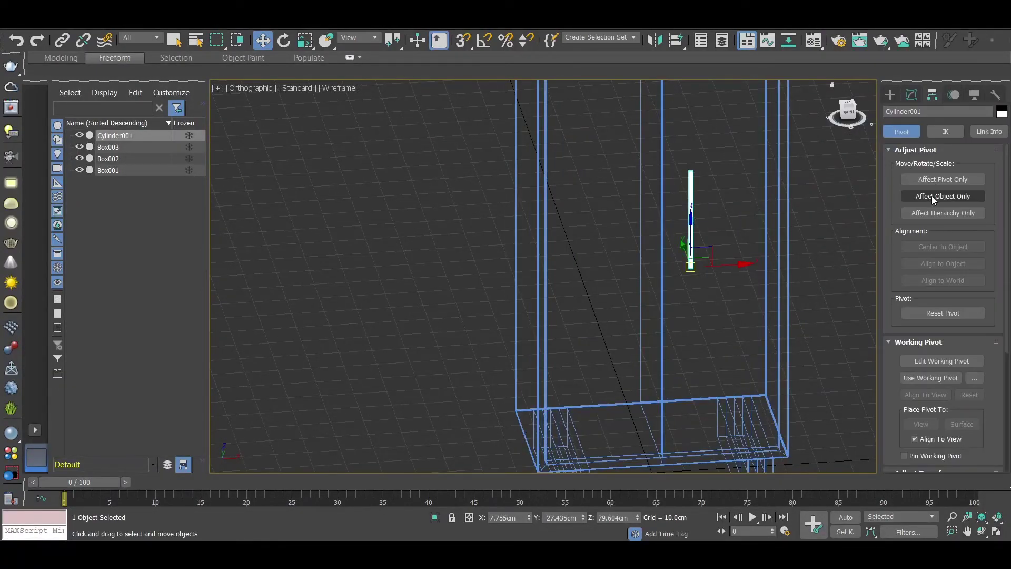
{"action": "left_click", "coordinate": [940, 179]}
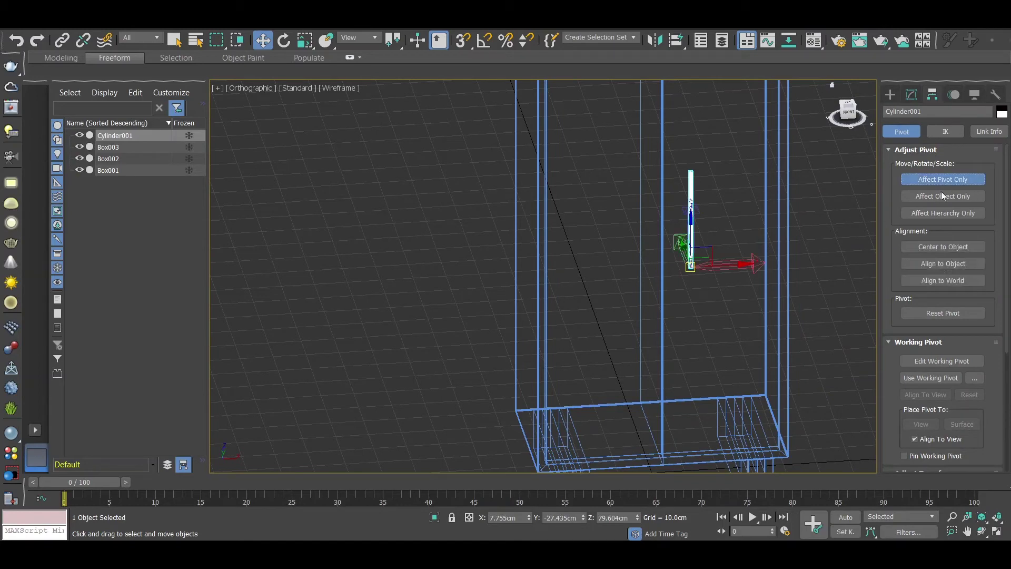
{"action": "left_click", "coordinate": [951, 245]}
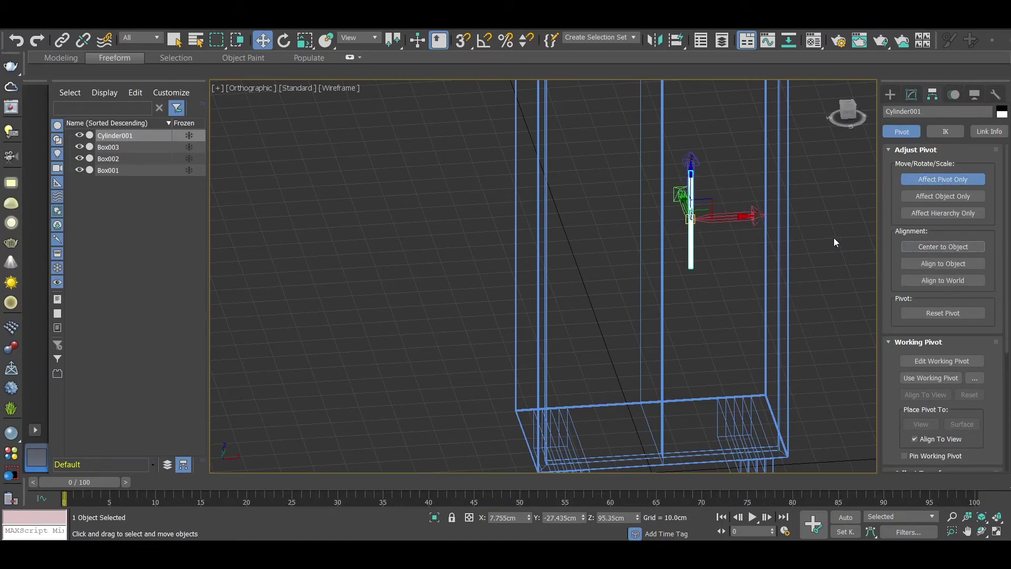
{"action": "middle_click_drag", "start_coordinate": [824, 239], "coordinate": [899, 188], "text": "alt"}
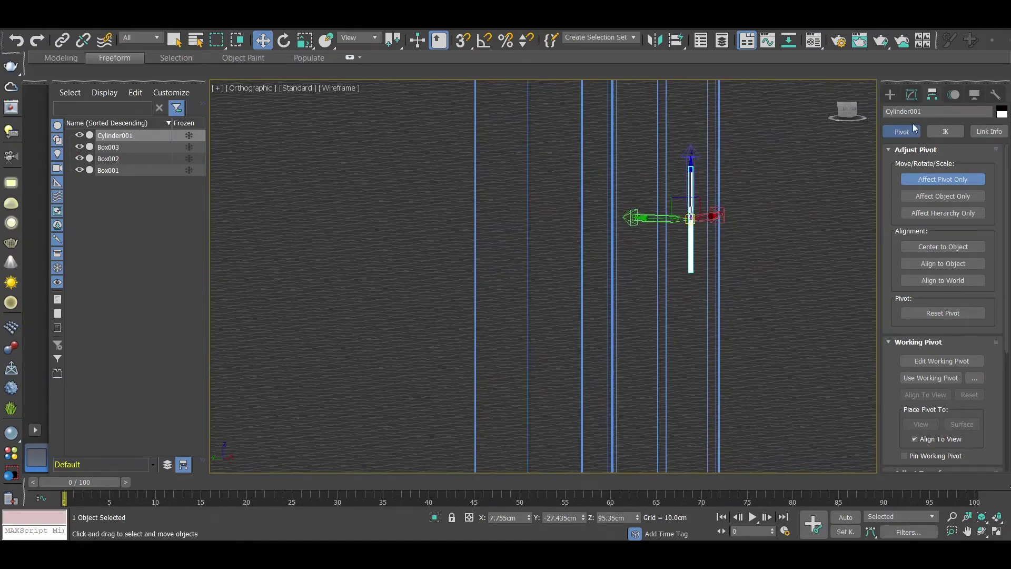
Increase the cylinder's height to 35.9cm
{"action": "left_click", "coordinate": [911, 95]}
{"action": "mouse_move", "coordinate": [701, 211]}
{"action": "middle_mouse_down", "text": "alt"}
{"action": "mouse_move", "coordinate": [721, 190]}
{"action": "mouse_move", "coordinate": [709, 230]}
{"action": "middle_mouse_up", "text": "alt"}
{"action": "scroll", "coordinate": [709, 230], "scroll_direction": "up", "scroll_amount": 3}
{"action": "scroll", "coordinate": [705, 202], "scroll_direction": "up", "scroll_amount": 2}
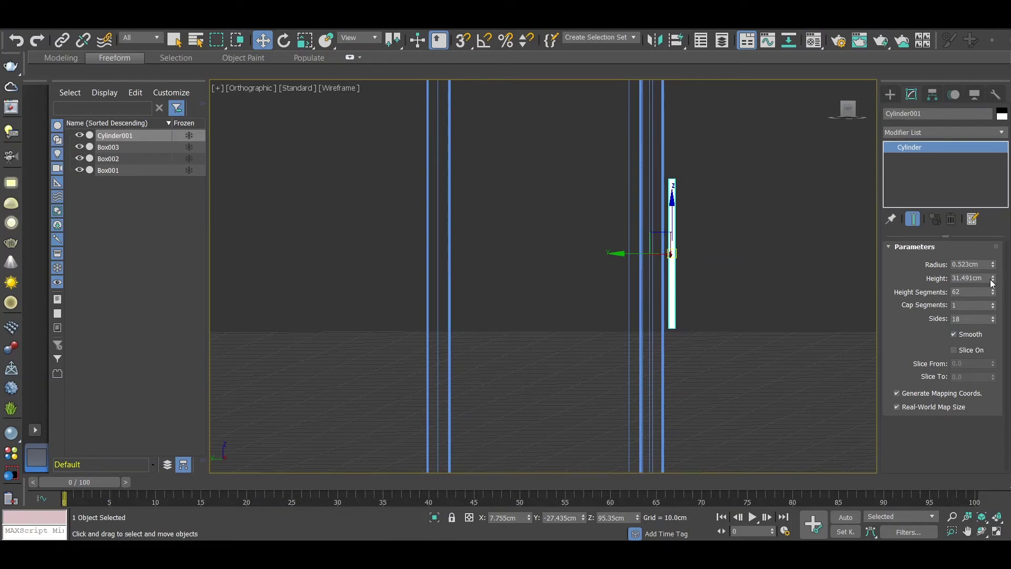
{"action": "left_click_drag", "start_coordinate": [992, 283], "coordinate": [994, 267]}
Align the pivot to world, then object, and re-centre it on the cylinder
{"action": "left_click", "coordinate": [932, 94]}
{"action": "left_click", "coordinate": [937, 180]}
{"action": "left_click", "coordinate": [957, 280]}
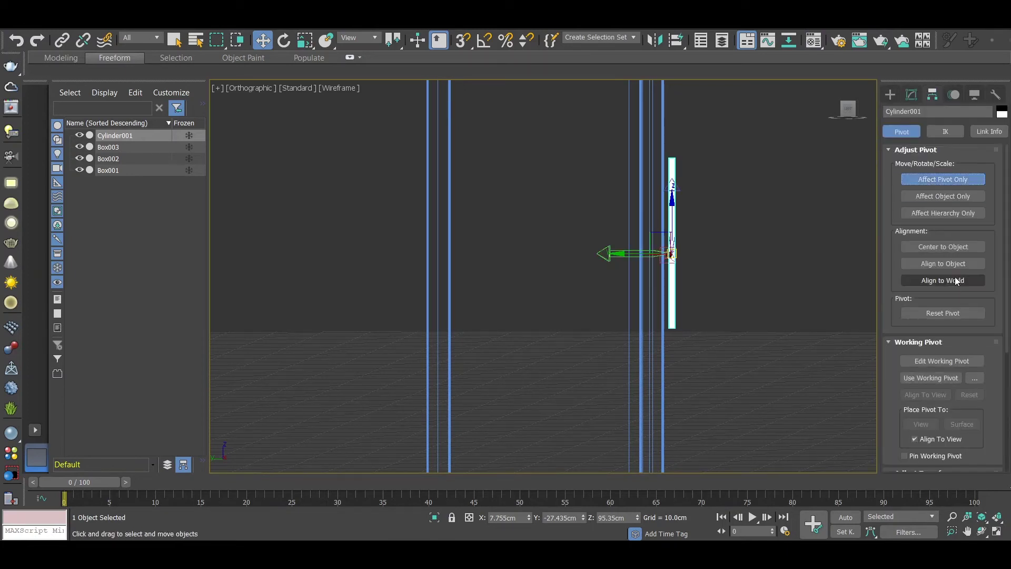
{"action": "left_click", "coordinate": [942, 263]}
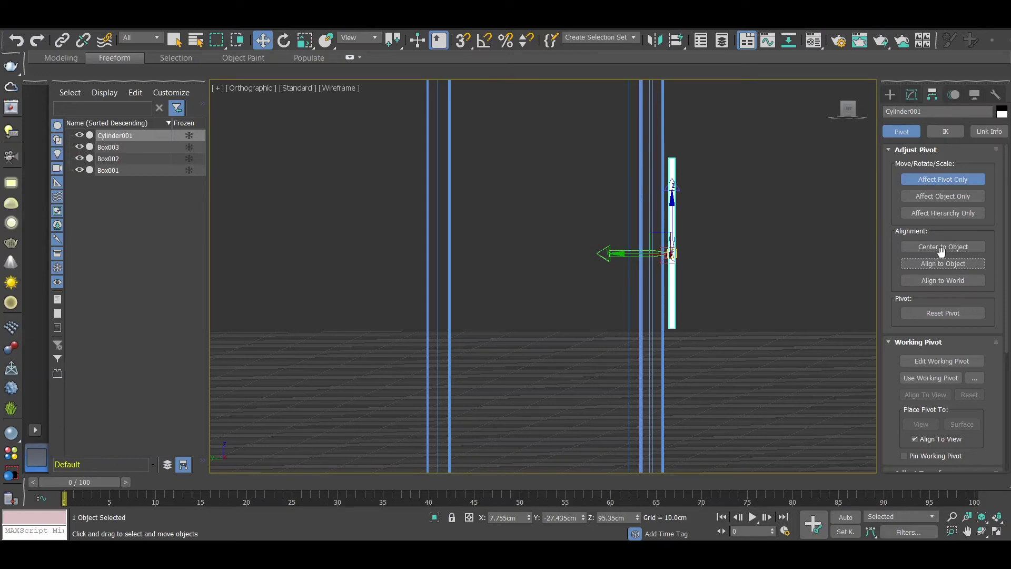
{"action": "left_click", "coordinate": [941, 247]}
{"action": "left_click", "coordinate": [911, 95]}
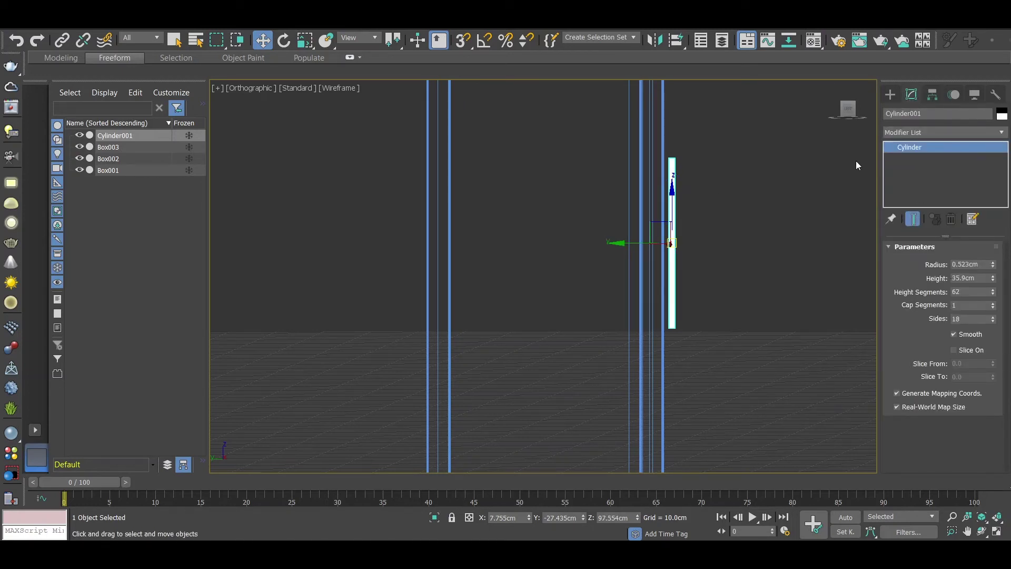
Re-add a Bend modifier to the handle with a 45° angle
{"action": "left_click", "coordinate": [923, 132]}
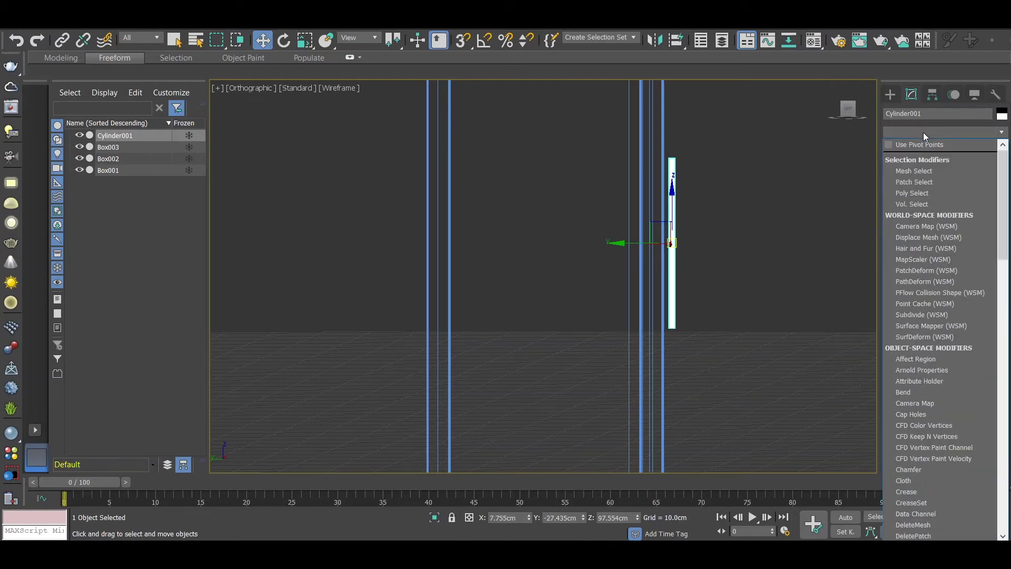
{"action": "key", "text": "b"}
{"action": "key", "text": "Return"}
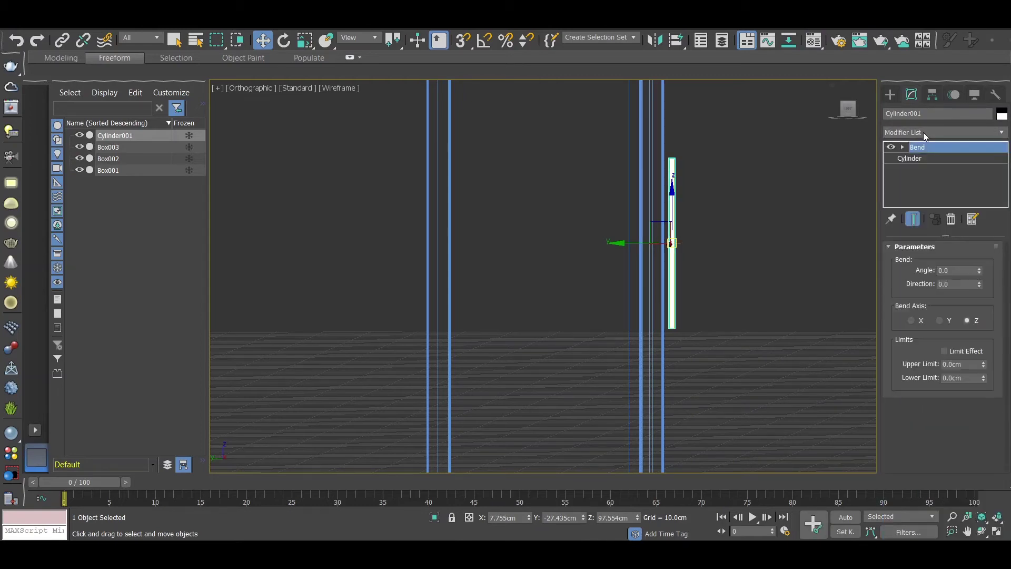
{"action": "middle_click_drag", "start_coordinate": [816, 273], "coordinate": [724, 314], "text": "alt"}
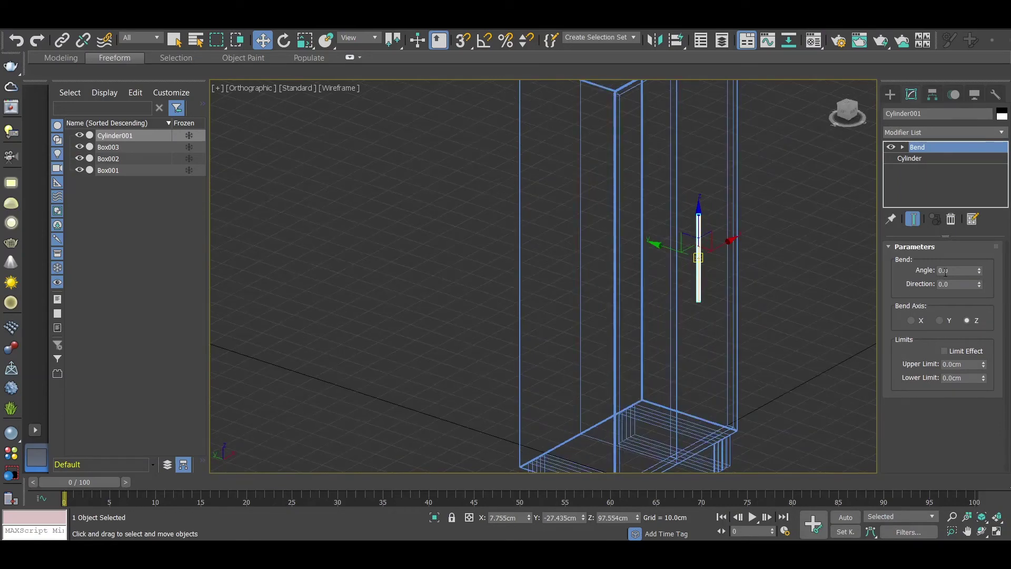
{"action": "double_click", "coordinate": [967, 271]}
{"action": "type", "text": "45"}
{"action": "key", "text": "Return"}
{"action": "mouse_move", "coordinate": [684, 279]}
{"action": "middle_mouse_down", "text": "alt"}
{"action": "mouse_move", "coordinate": [600, 290]}
{"action": "mouse_move", "coordinate": [659, 298]}
{"action": "mouse_move", "coordinate": [690, 273]}
{"action": "middle_mouse_up", "text": "alt"}
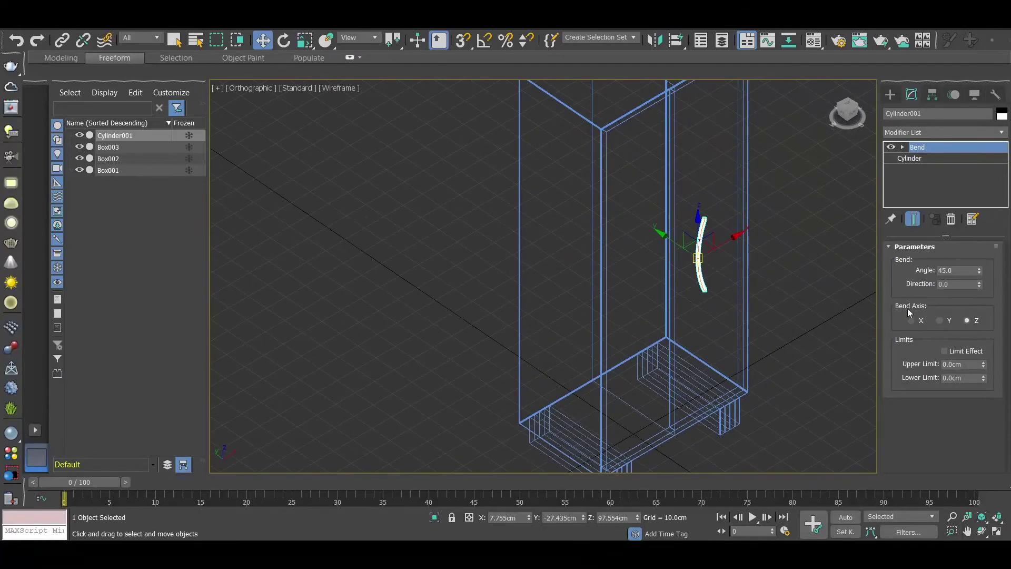
Set the bend direction to 45, then change it to -90
{"action": "left_click", "coordinate": [954, 285]}
{"action": "type", "text": "45"}
{"action": "key", "text": "Return"}
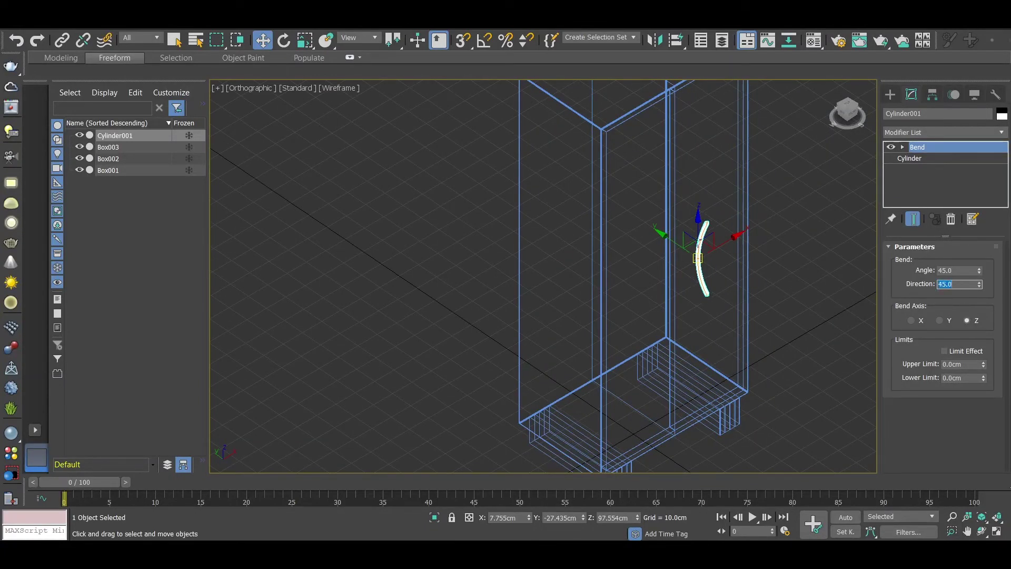
{"action": "middle_click_drag", "start_coordinate": [829, 261], "coordinate": [842, 295], "text": "alt"}
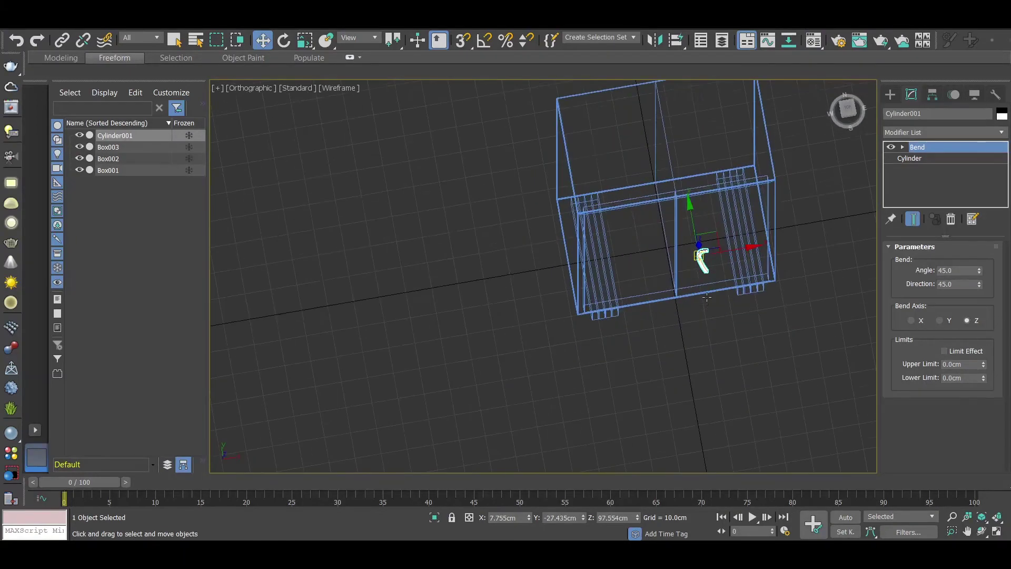
{"action": "left_click", "coordinate": [958, 270]}
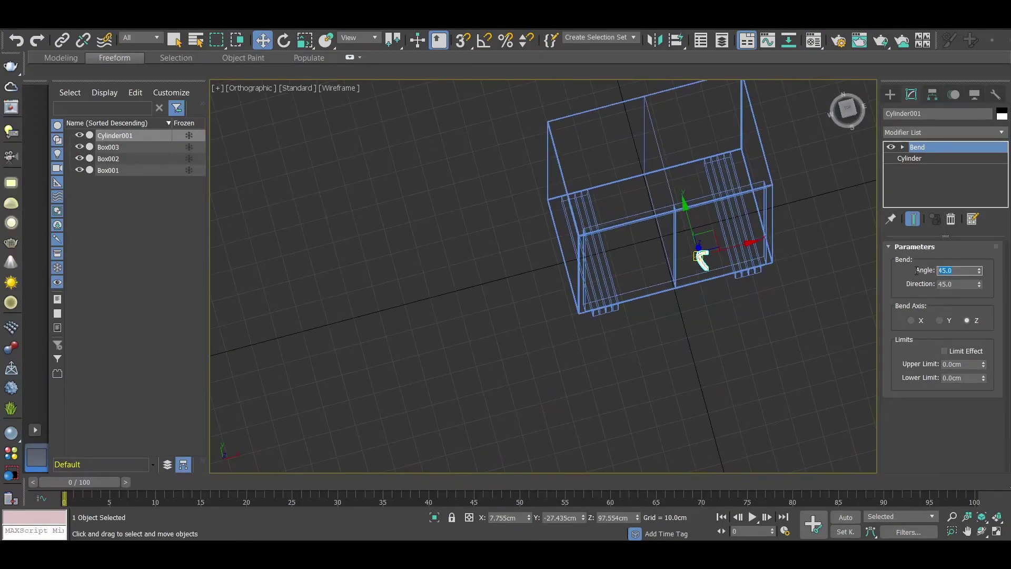
{"action": "key", "text": "Tab"}
{"action": "type", "text": "-"}
{"action": "key", "text": "Return"}
{"action": "middle_click_drag", "start_coordinate": [665, 276], "coordinate": [702, 243]}
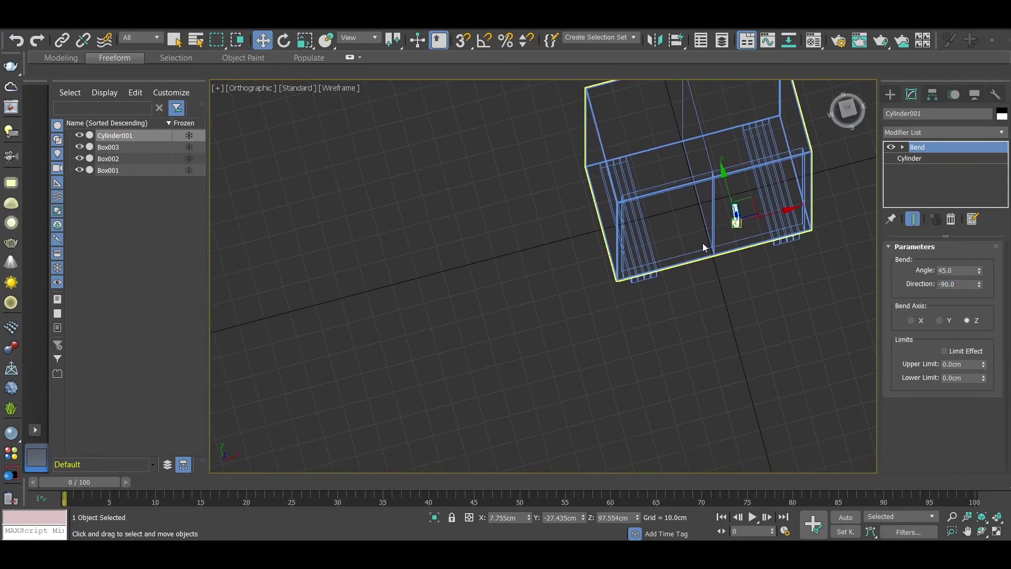
{"action": "key", "text": "super"}
{"action": "key", "text": "super"}
{"action": "left_click", "coordinate": [748, 278]}
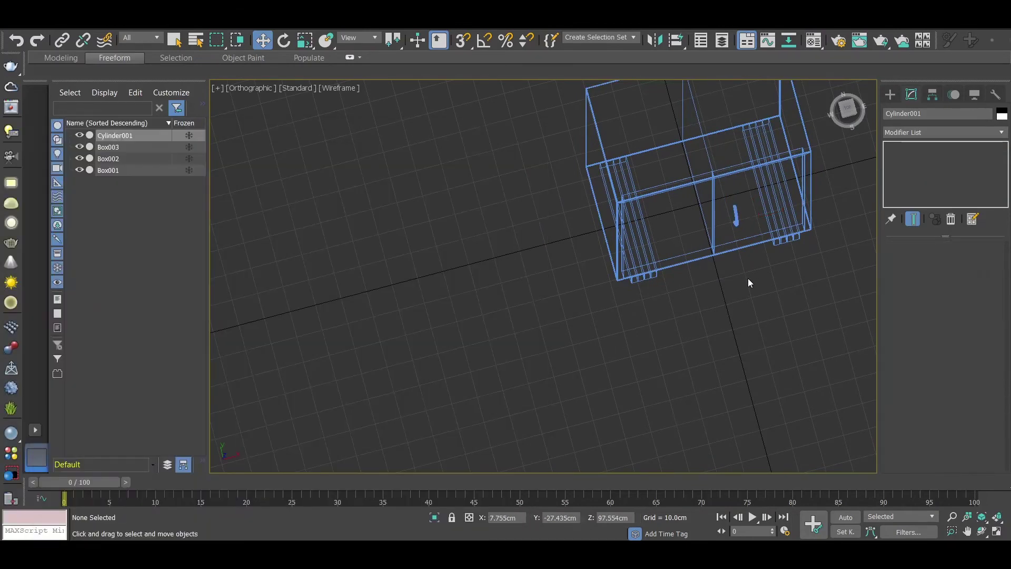
In the Left view, select the bent handle and nudge it toward the door
{"action": "key", "text": "l"}
{"action": "middle_click_drag", "start_coordinate": [682, 229], "coordinate": [610, 330]}
{"action": "scroll", "coordinate": [608, 239], "scroll_direction": "up", "scroll_amount": 4}
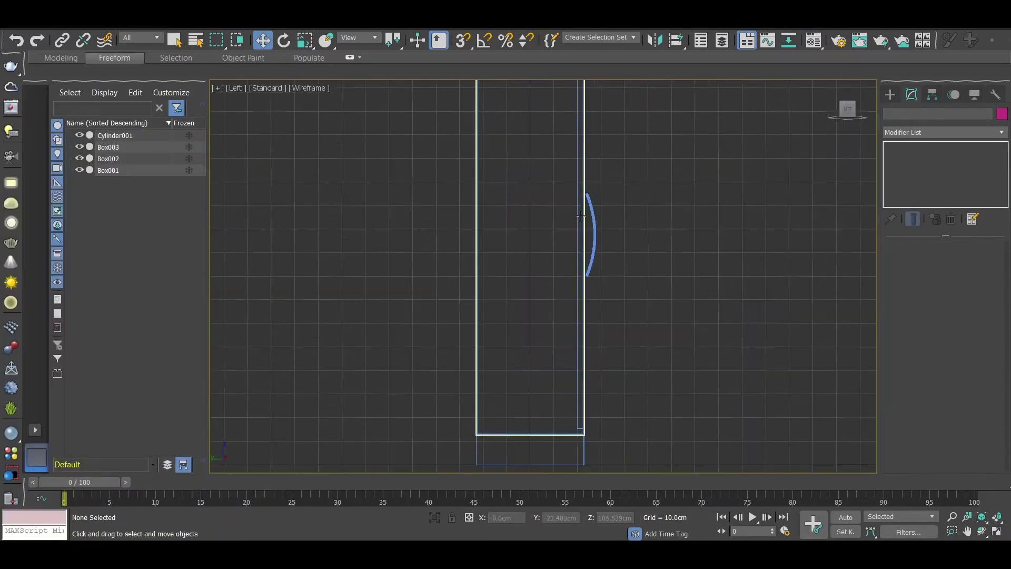
{"action": "left_click", "coordinate": [601, 242]}
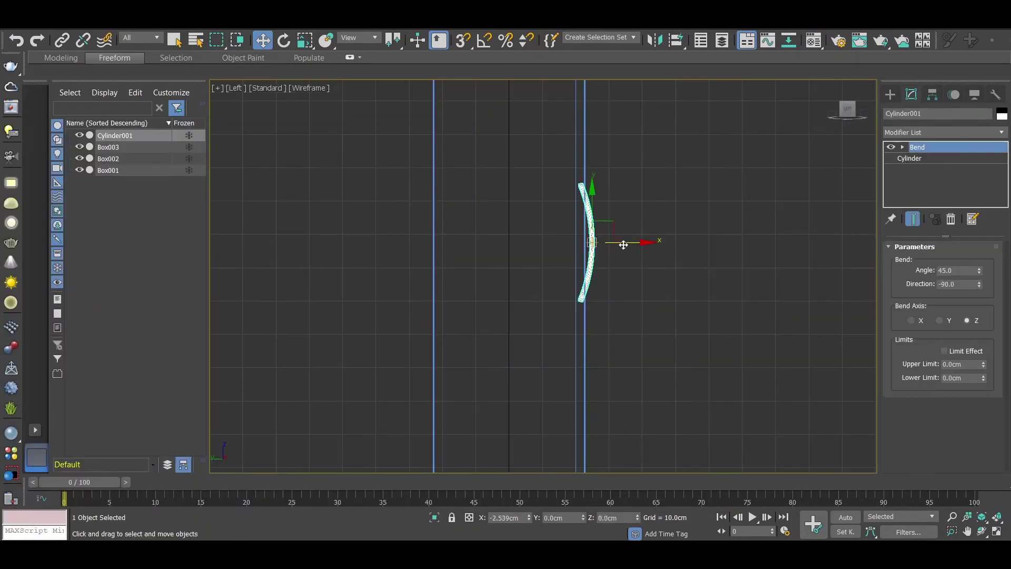
{"action": "left_click_drag", "start_coordinate": [631, 242], "coordinate": [621, 243]}
{"action": "scroll", "coordinate": [601, 243], "scroll_direction": "up", "scroll_amount": 3}
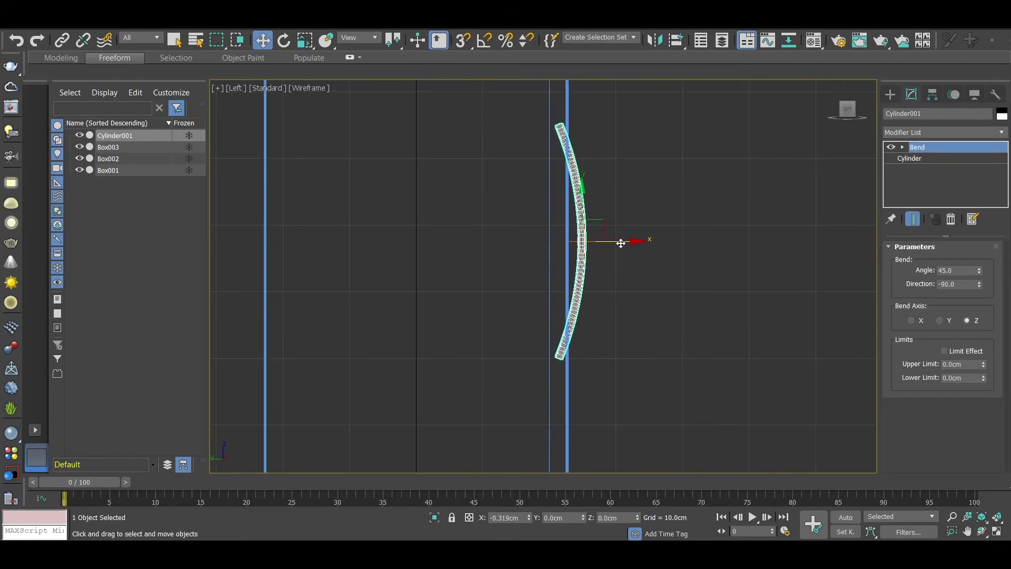
Enable Limit Effect with a 20cm upper limit and -50cm lower limit
{"action": "left_click", "coordinate": [945, 351]}
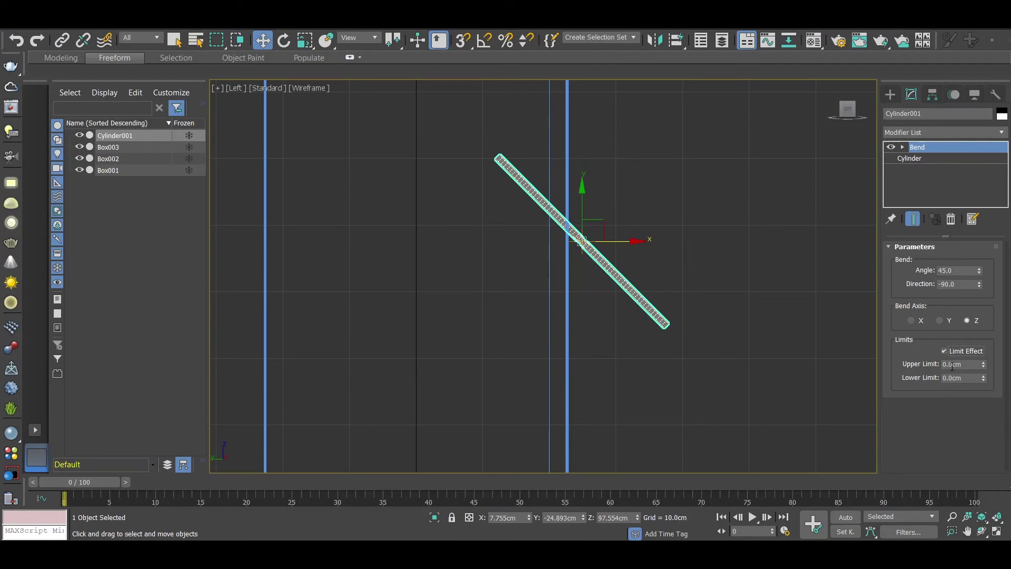
{"action": "left_click", "coordinate": [969, 362]}
{"action": "type", "text": "0"}
{"action": "key", "text": "Return"}
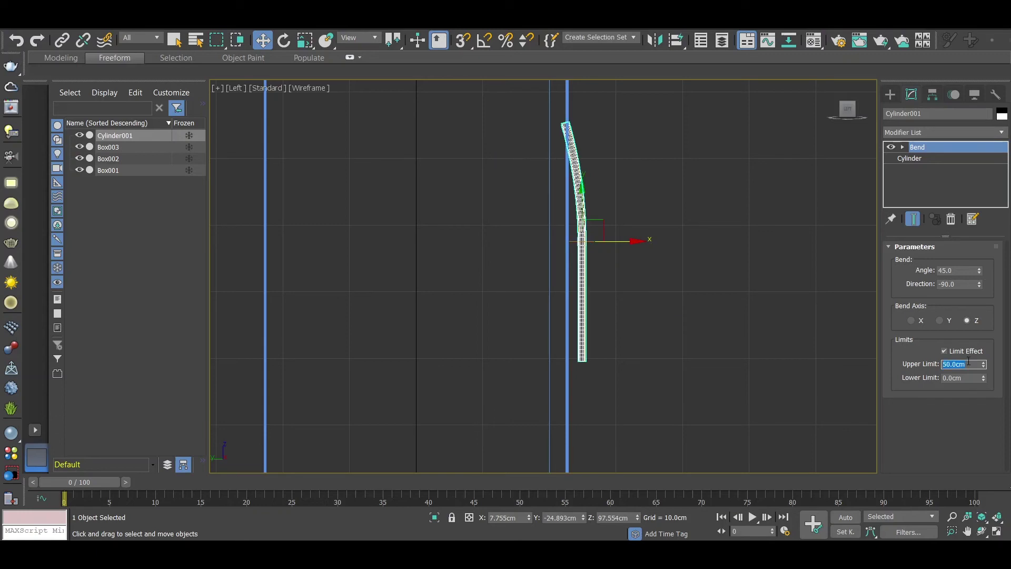
{"action": "left_click", "coordinate": [962, 377]}
{"action": "type", "text": "50"}
{"action": "key", "text": "Return"}
{"action": "left_click", "coordinate": [962, 364]}
{"action": "type", "text": "15"}
{"action": "key", "text": "Return"}
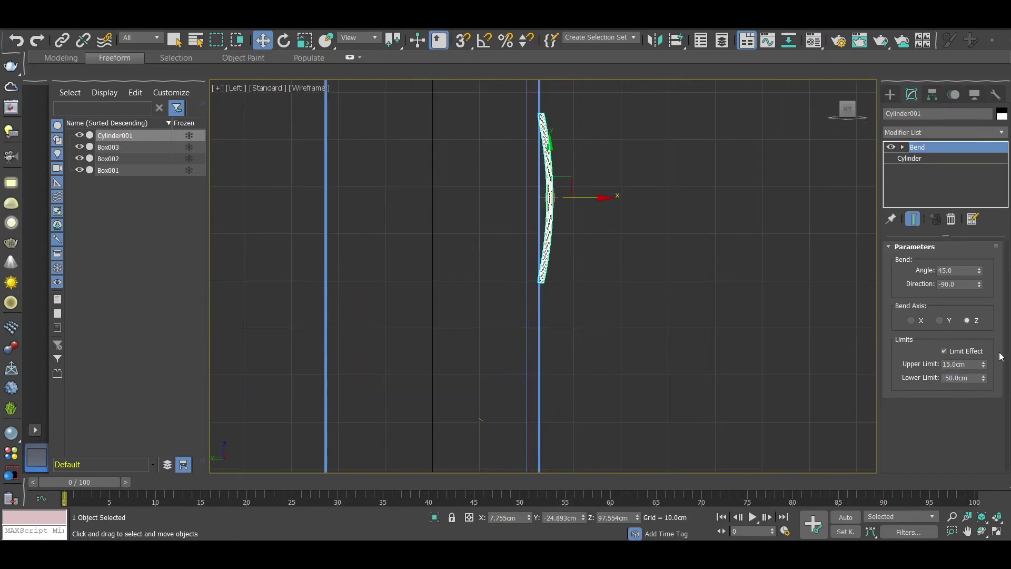
{"action": "type", "text": "20"}
{"action": "key", "text": "Return"}
Raise the bend angle to 135° and switch the viewport to shaded
{"action": "scroll", "coordinate": [535, 116], "scroll_direction": "up", "scroll_amount": 5}
{"action": "left_click_drag", "start_coordinate": [979, 270], "coordinate": [980, 247]}
{"action": "mouse_move", "coordinate": [622, 220]}
{"action": "middle_mouse_down", "text": "alt"}
{"action": "mouse_move", "coordinate": [489, 239]}
{"action": "mouse_move", "coordinate": [640, 180]}
{"action": "mouse_move", "coordinate": [767, 238]}
{"action": "mouse_move", "coordinate": [593, 169]}
{"action": "middle_mouse_up", "text": "alt"}
{"action": "key", "text": "r"}
{"action": "key", "text": "w"}
{"action": "key", "text": "F3"}
{"action": "left_click", "coordinate": [583, 222]}
From the Front view, Shift-drag the handle along X to clone it
{"action": "middle_click_drag", "start_coordinate": [598, 219], "coordinate": [687, 209]}
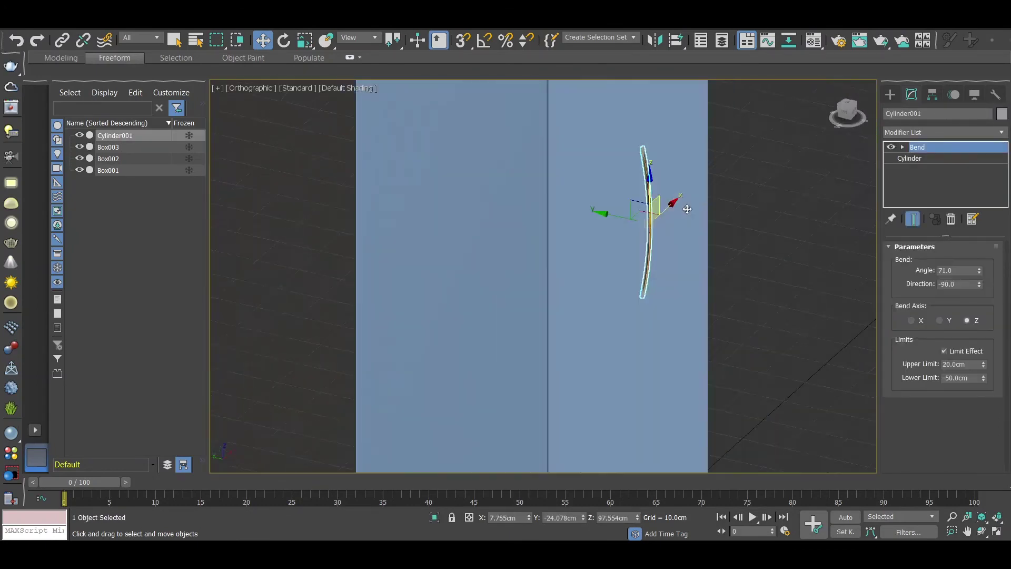
{"action": "key", "text": "f"}
{"action": "mouse_move", "coordinate": [453, 257]}
{"action": "middle_mouse_down"}
{"action": "mouse_move", "coordinate": [485, 334]}
{"action": "mouse_move", "coordinate": [393, 402]}
{"action": "middle_mouse_up"}
{"action": "scroll", "coordinate": [461, 262], "scroll_direction": "up", "scroll_amount": 5}
{"action": "middle_click_drag", "start_coordinate": [461, 262], "coordinate": [453, 348]}
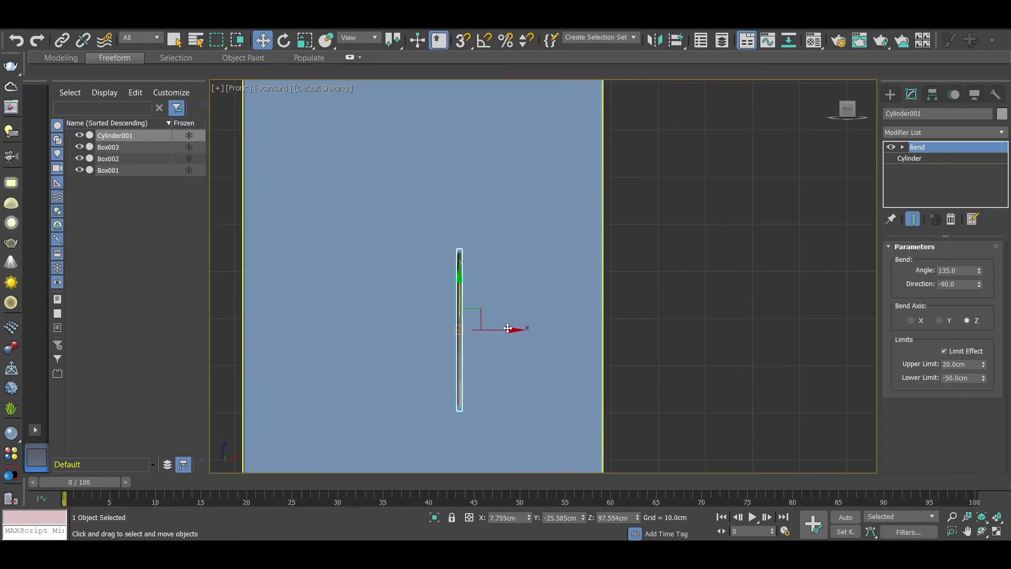
{"action": "left_click_drag", "start_coordinate": [509, 330], "coordinate": [448, 321], "text": "shift"}
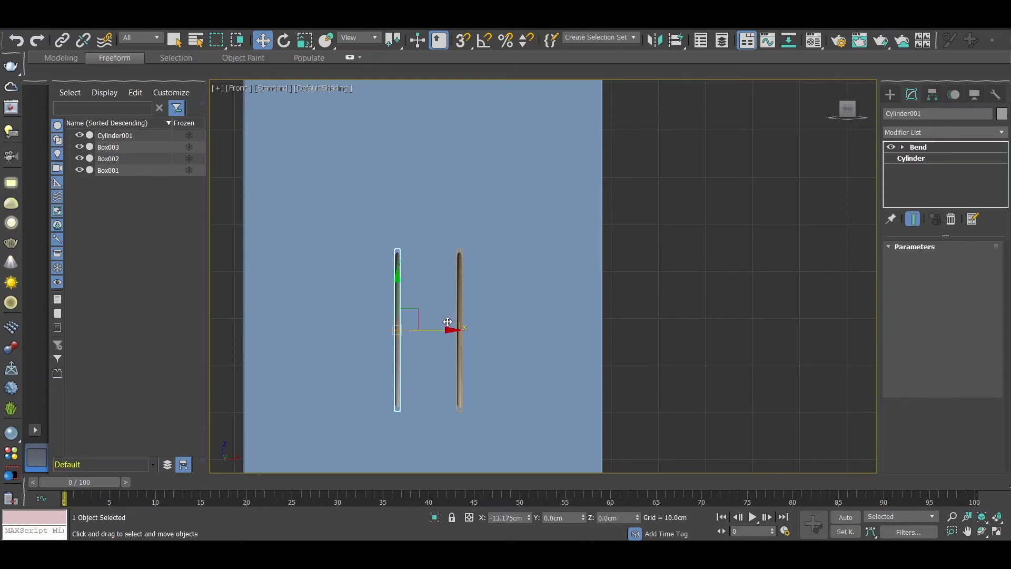
Confirm the clone as Cylinder002 and fine-tune its X position
{"action": "left_click", "coordinate": [498, 330]}
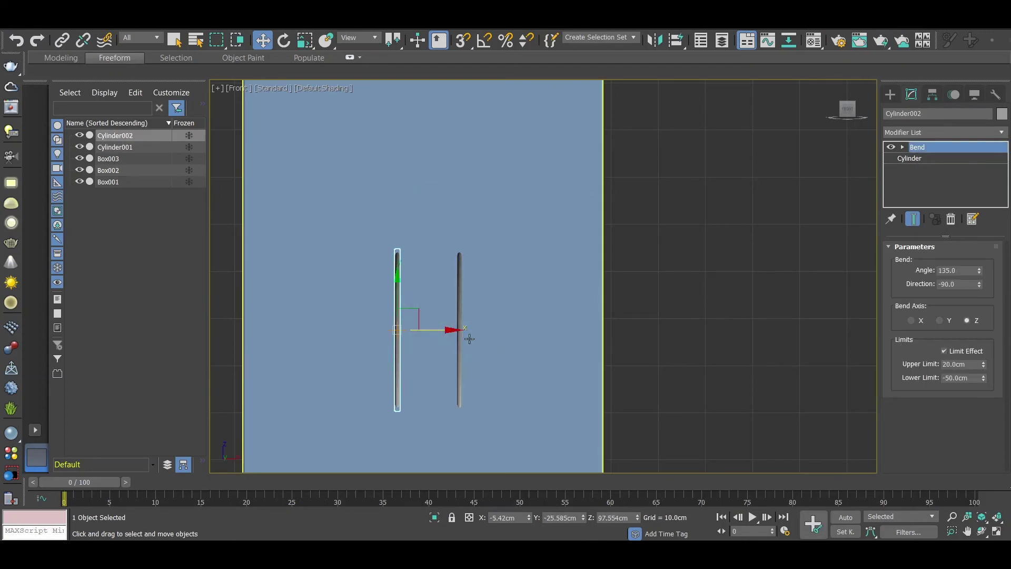
{"action": "left_click_drag", "start_coordinate": [527, 518], "coordinate": [528, 516]}
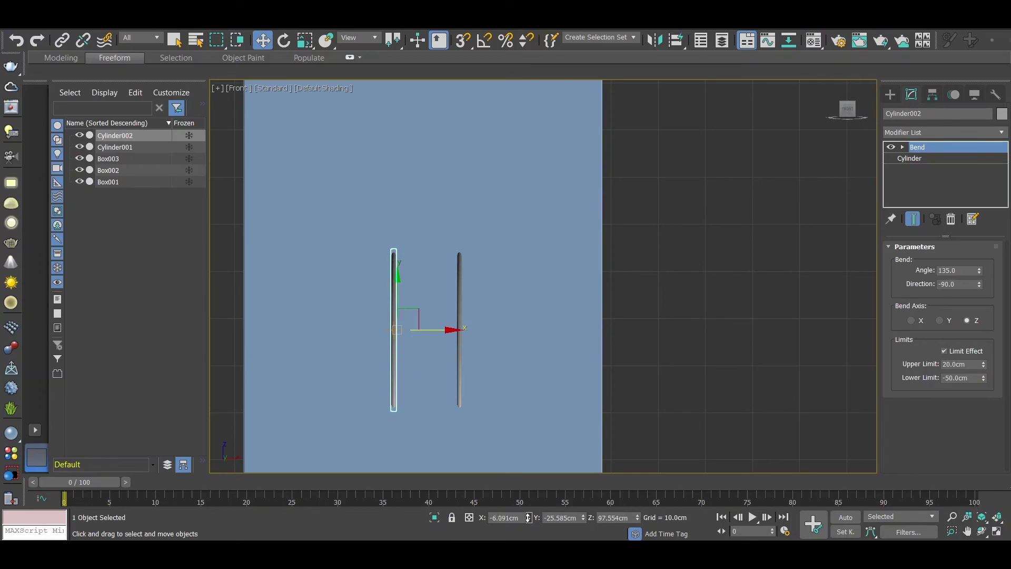
{"action": "scroll", "coordinate": [544, 333], "scroll_direction": "down", "scroll_amount": 5}
{"action": "mouse_move", "coordinate": [544, 333]}
{"action": "middle_mouse_down", "text": "alt"}
{"action": "mouse_move", "coordinate": [681, 323]}
{"action": "mouse_move", "coordinate": [555, 184]}
{"action": "middle_mouse_up", "text": "alt"}
Select all five cabinet parts in the perspective view
{"action": "scroll", "coordinate": [555, 255], "scroll_direction": "up", "scroll_amount": 4}
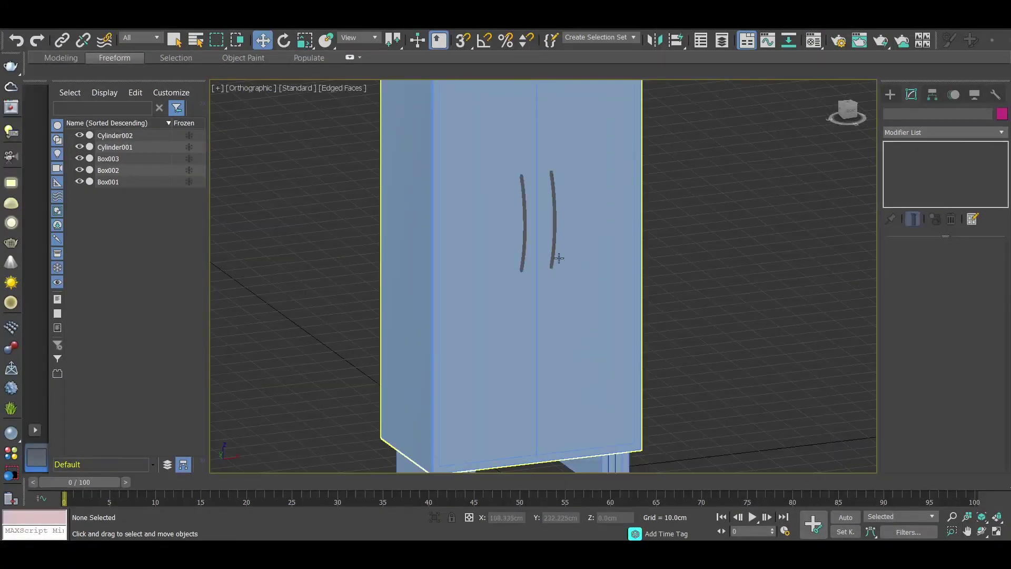
{"action": "scroll", "coordinate": [548, 309], "scroll_direction": "down", "scroll_amount": 4}
{"action": "middle_click_drag", "start_coordinate": [548, 309], "coordinate": [540, 359]}
{"action": "mouse_move", "coordinate": [646, 114]}
{"action": "left_mouse_down"}
{"action": "mouse_move", "coordinate": [449, 434]}
{"action": "mouse_move", "coordinate": [393, 455]}
{"action": "left_mouse_up"}
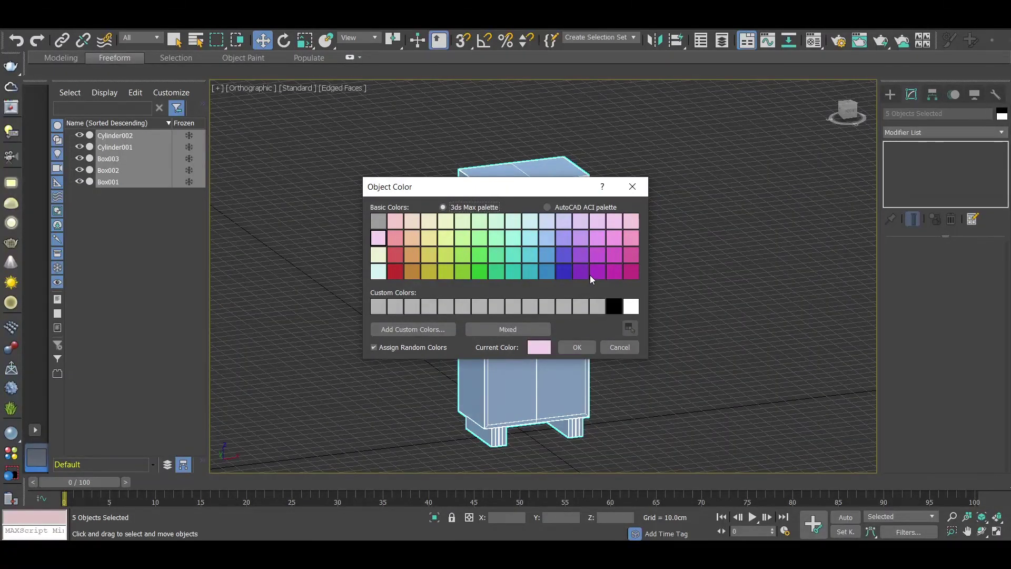
Apply grey as the object colour to all five selected parts
{"action": "left_click", "coordinate": [602, 306]}
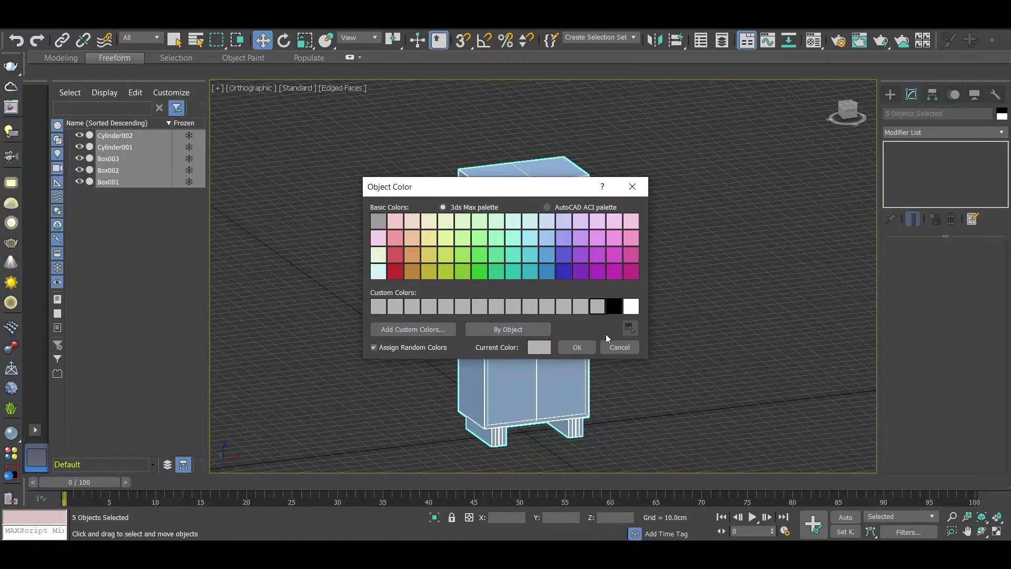
{"action": "left_click", "coordinate": [579, 347]}
{"action": "left_click", "coordinate": [619, 215]}
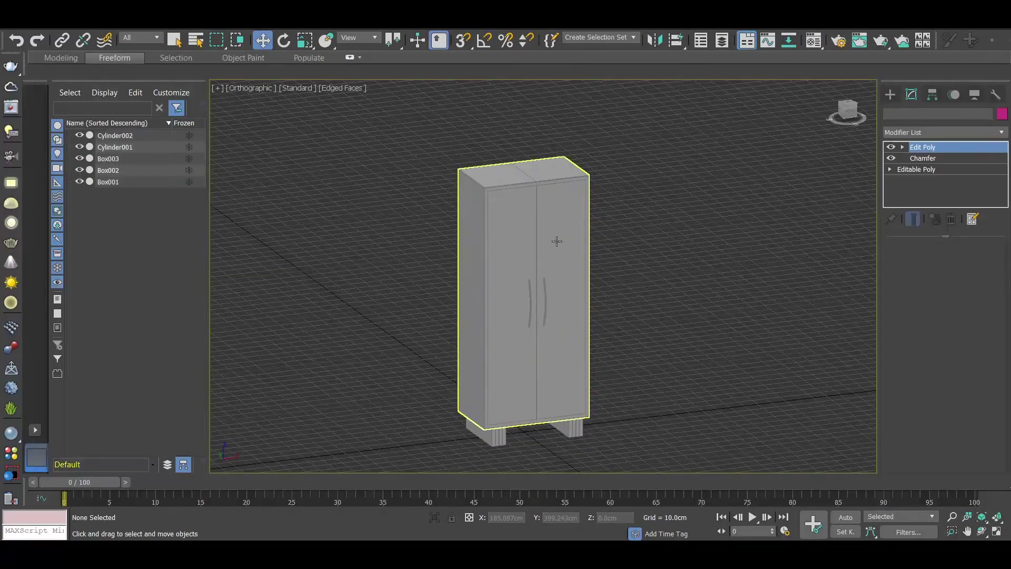
{"action": "left_click", "coordinate": [574, 226]}
{"action": "left_click", "coordinate": [695, 245]}
Orbit and zoom around the finished grey cabinet to review it
{"action": "mouse_move", "coordinate": [594, 308]}
{"action": "middle_mouse_down", "text": "alt"}
{"action": "mouse_move", "coordinate": [586, 292]}
{"action": "mouse_move", "coordinate": [590, 304]}
{"action": "middle_mouse_up", "text": "alt"}
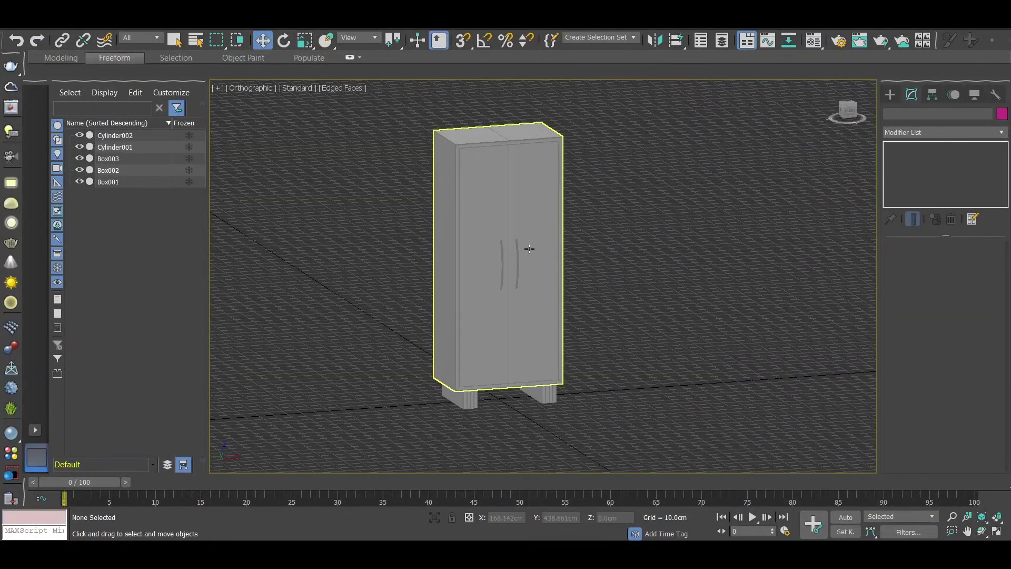
{"action": "scroll", "coordinate": [529, 249], "scroll_direction": "up", "scroll_amount": 3}
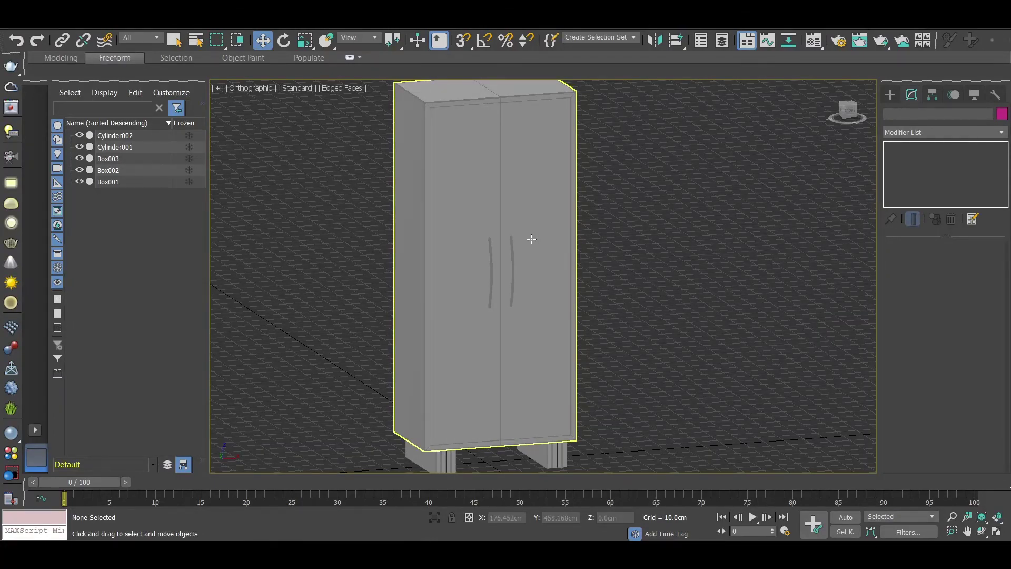
{"action": "scroll", "coordinate": [532, 238], "scroll_direction": "down", "scroll_amount": 3}
{"action": "middle_click_drag", "start_coordinate": [532, 237], "coordinate": [532, 238], "text": "alt"}
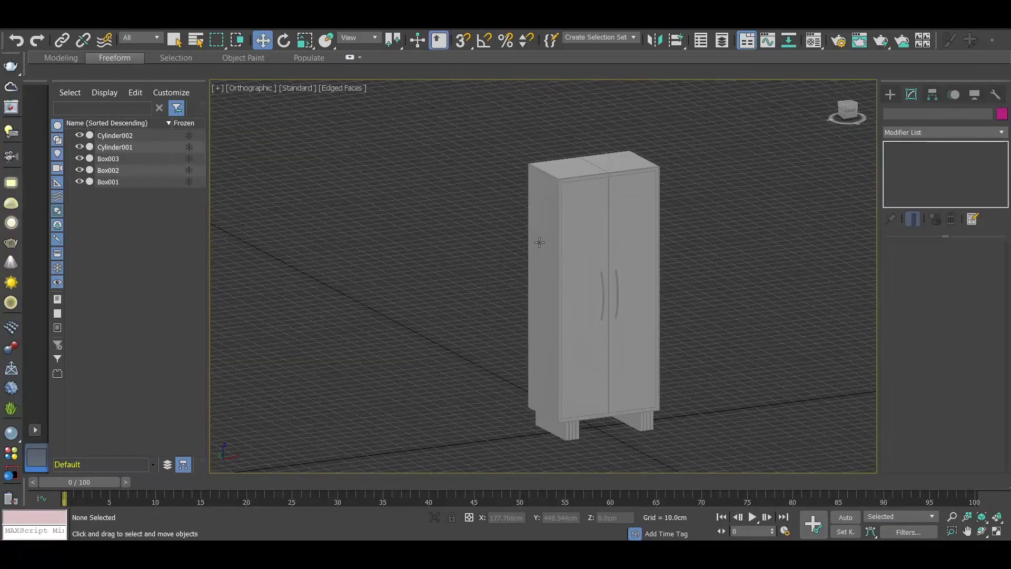